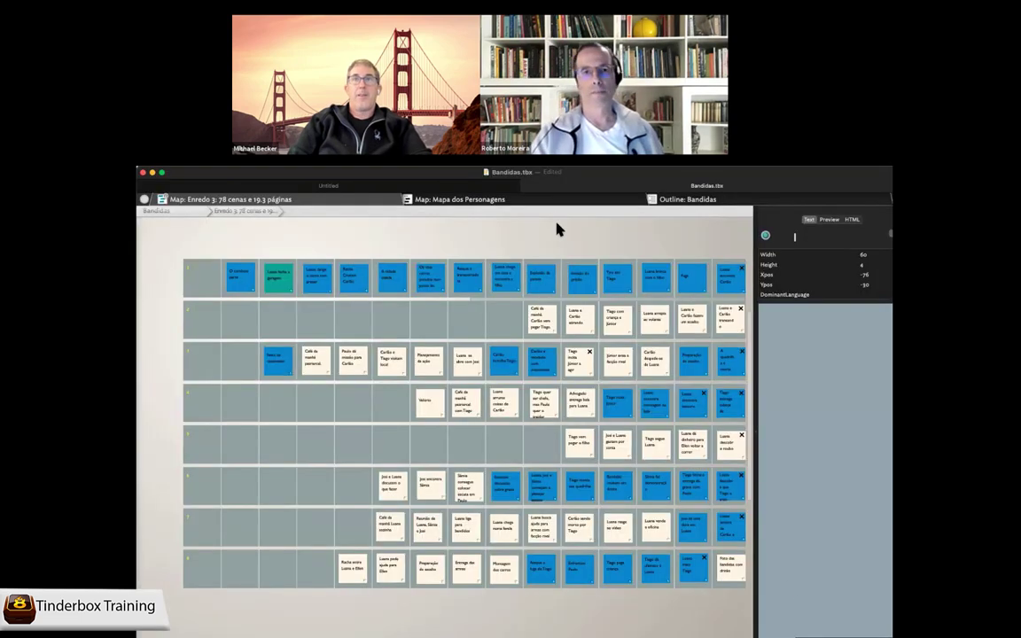
Pan the Enredo 3 map so the full grid of Bandidas scene notes fits the window
drag(551, 233, 529, 249)
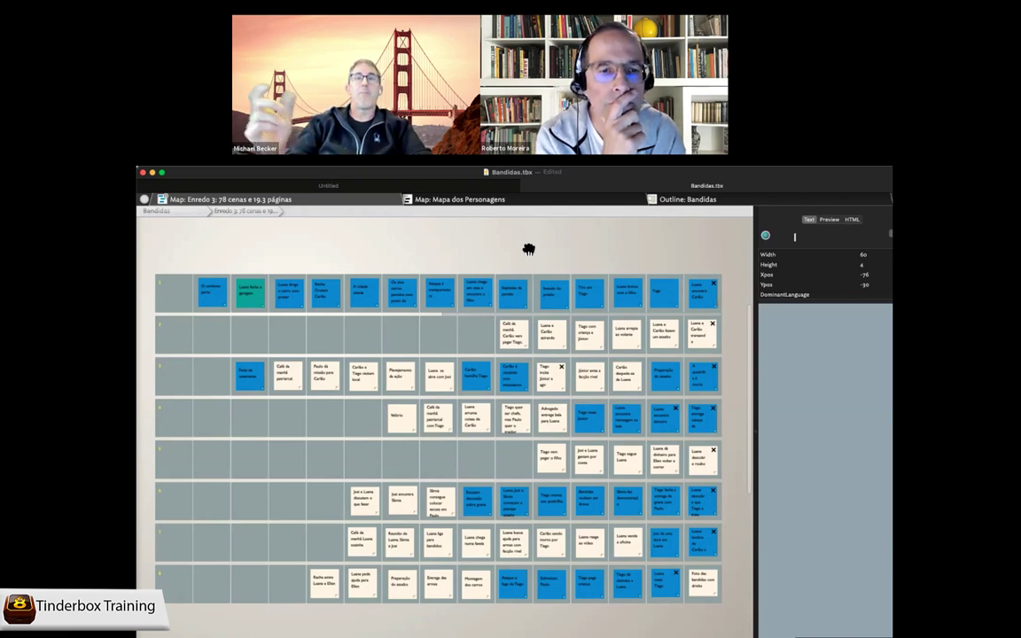
click(705, 305)
click(702, 384)
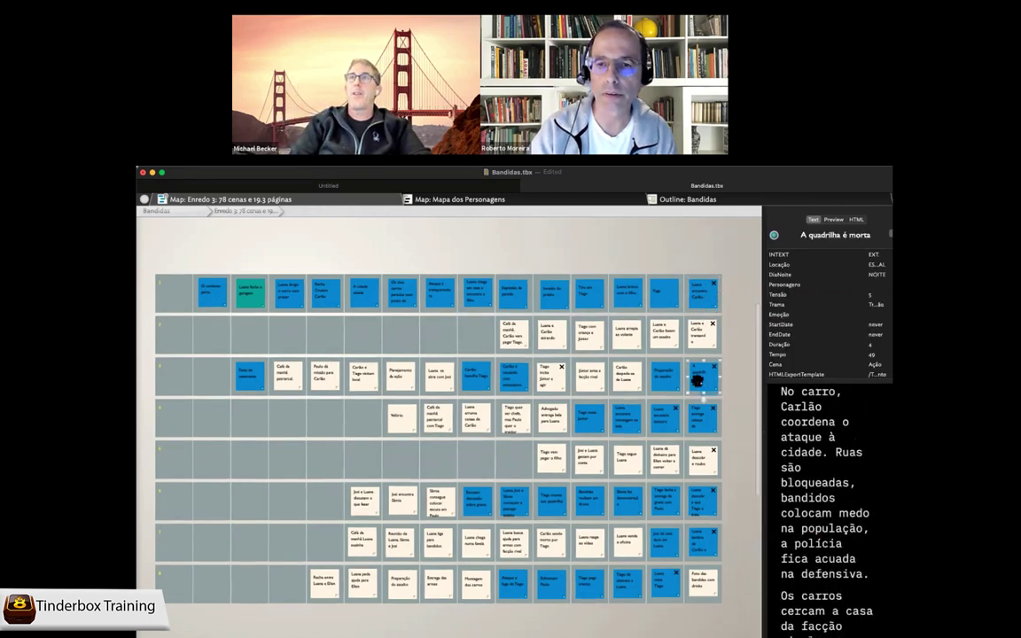
click(703, 422)
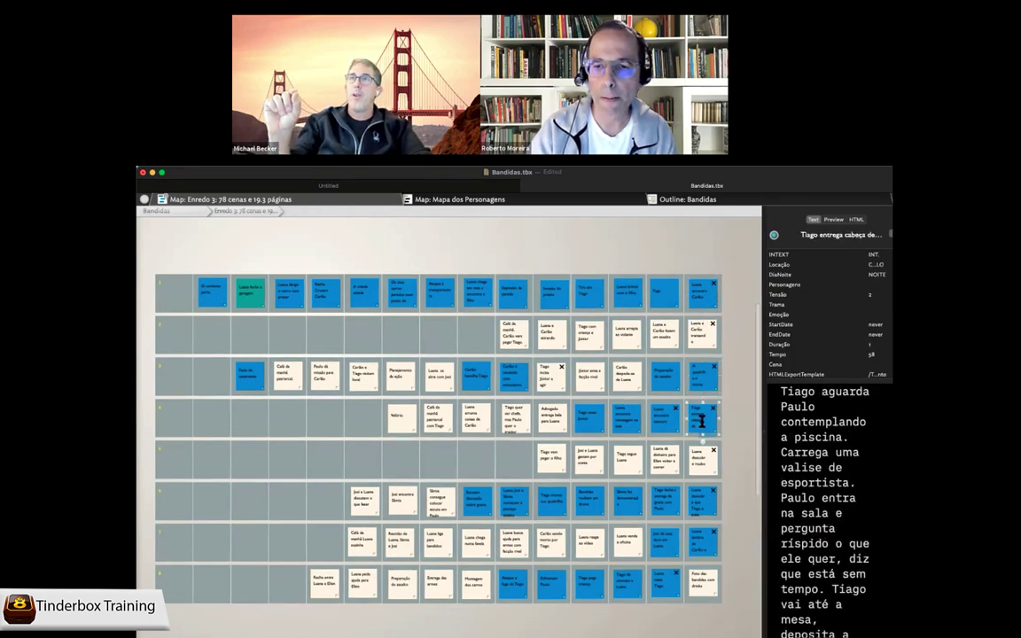
click(745, 381)
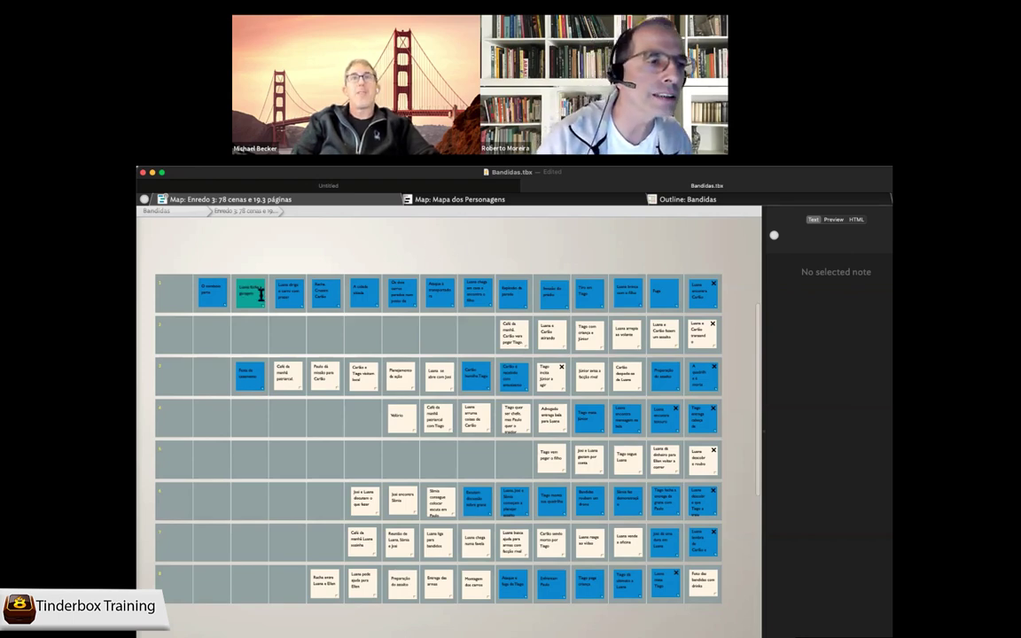
click(251, 293)
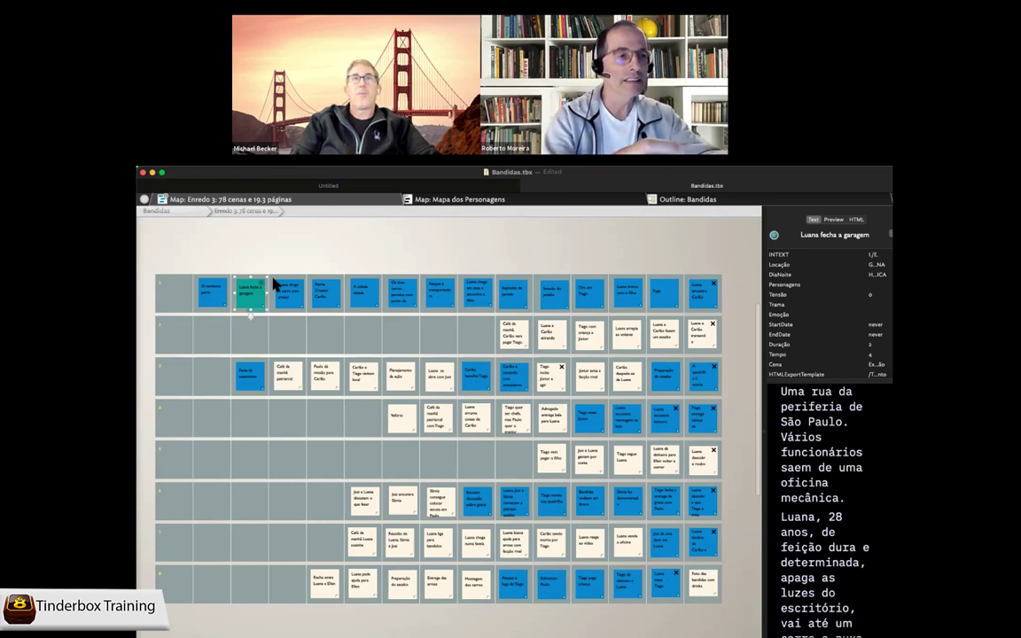
click(208, 291)
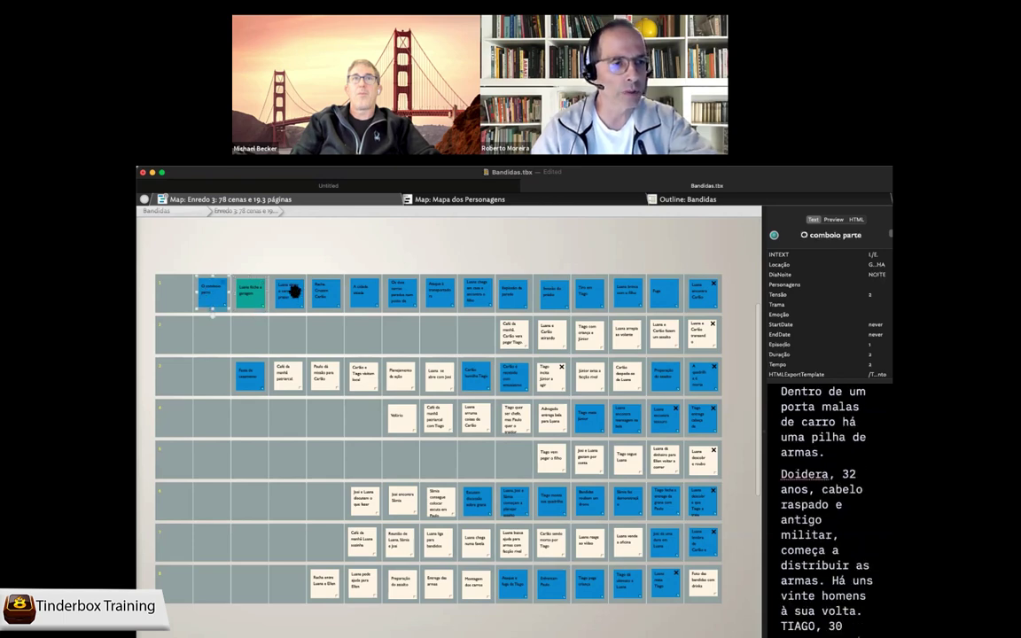
click(292, 295)
click(255, 297)
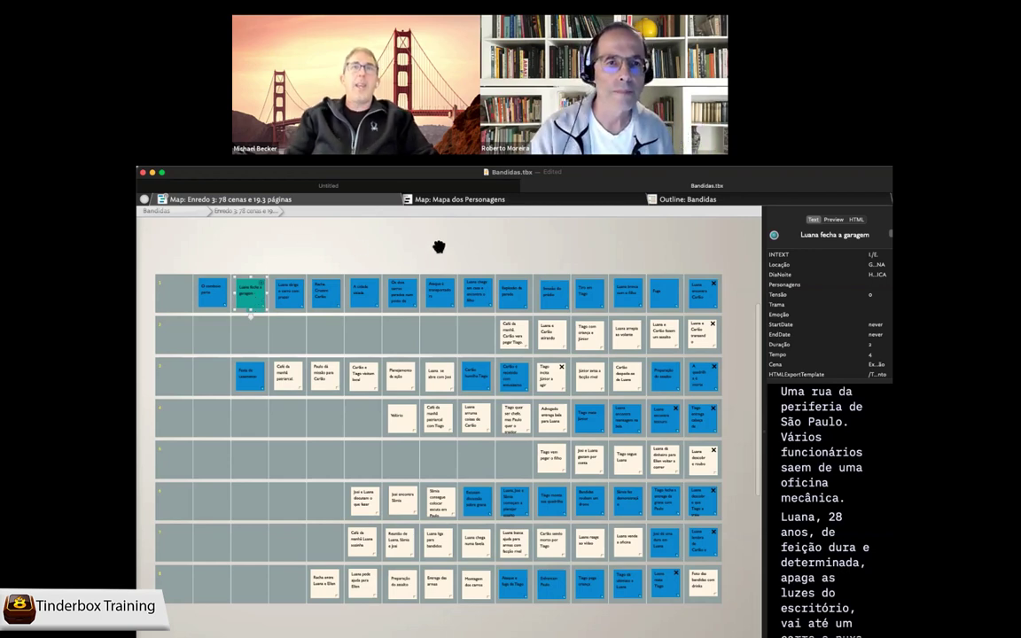
click(393, 229)
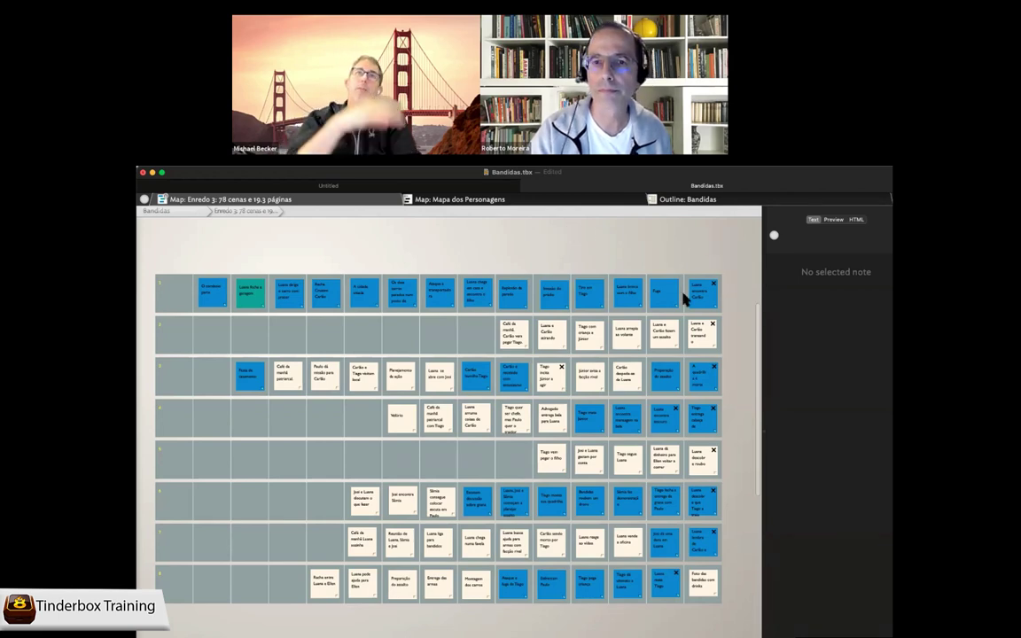
Select the scene 'Luana encontra Carlão' to show its attributes and screenplay text
click(703, 299)
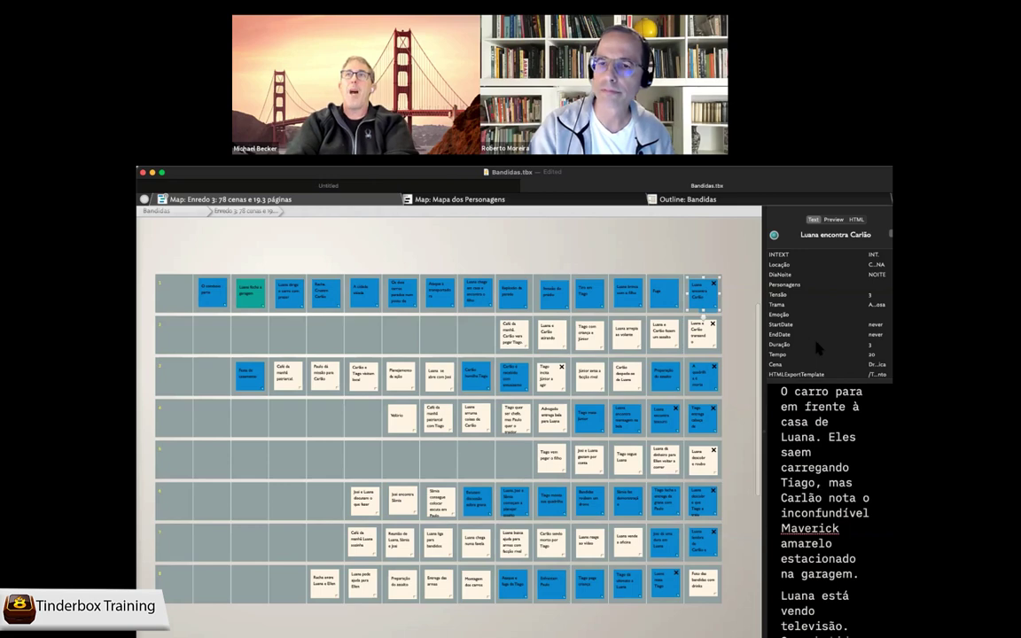
Show the Bandidas scene outline and step down through scenes from Luana fecha a garagem
click(707, 202)
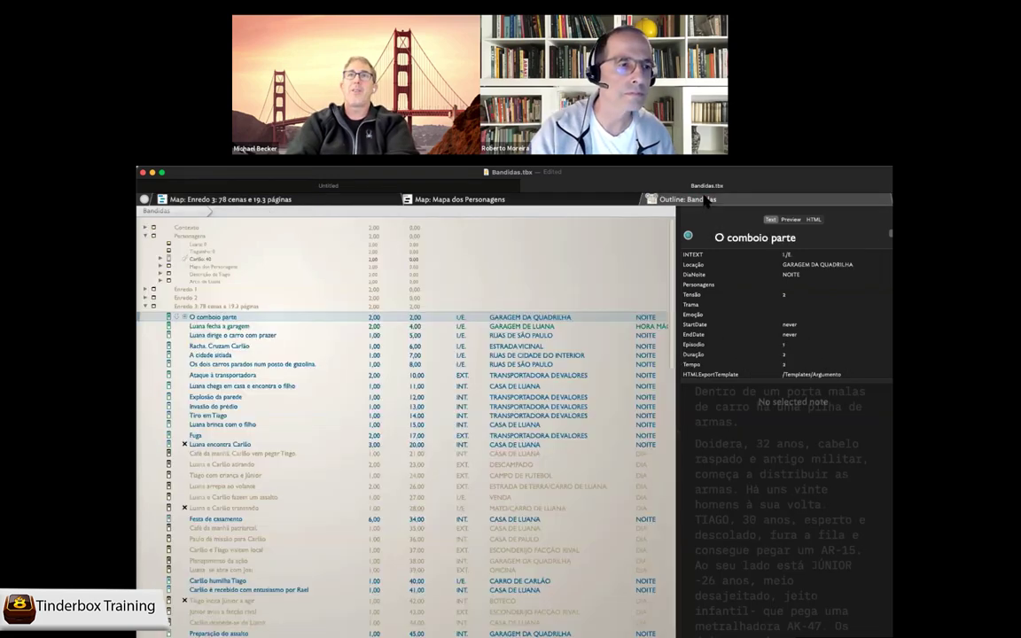
scroll(462, 296, down, 3)
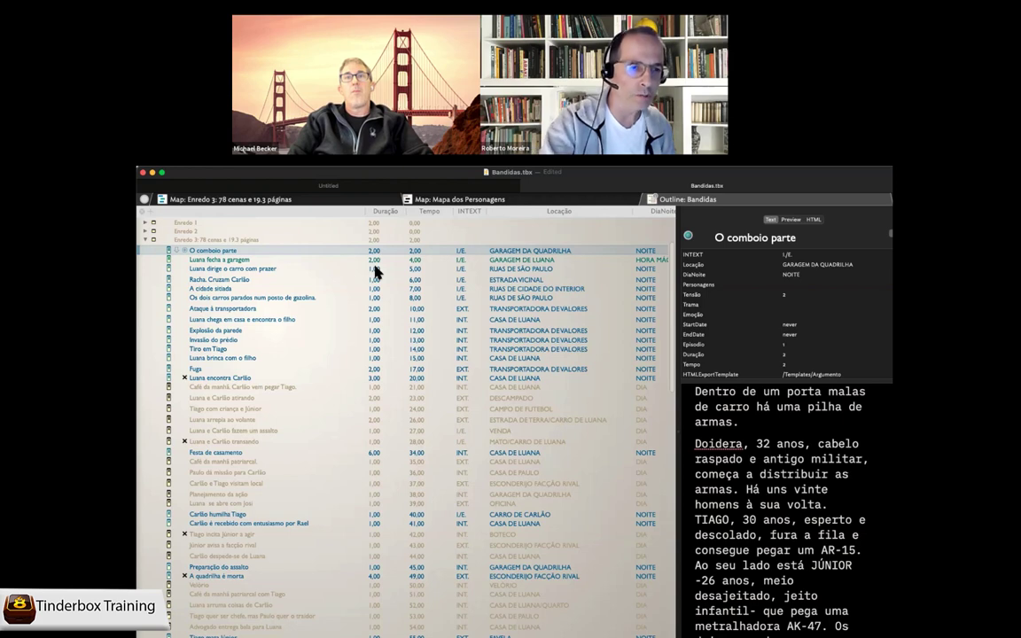
click(422, 260)
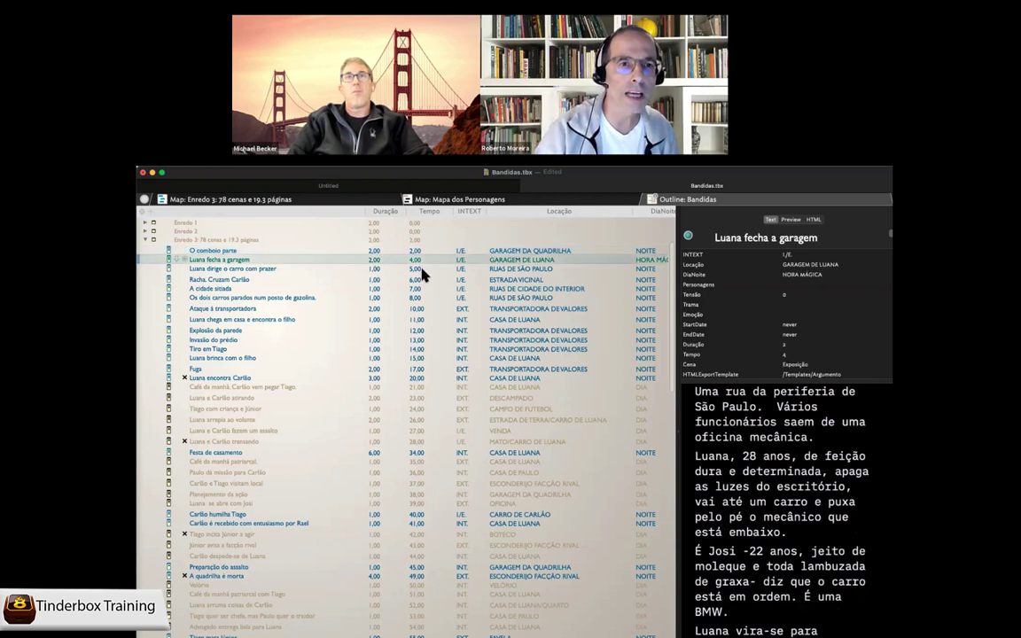
key(Down)
key(Down)
key(Down)
key(Down)
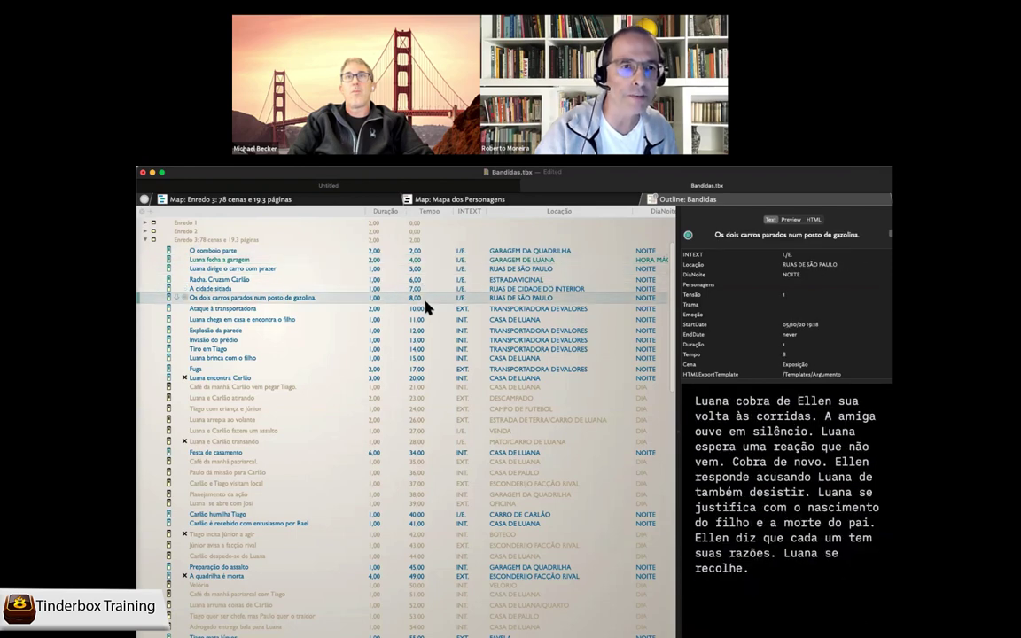
Select Ataque à transportadora and open the Action Inspector for it
click(425, 310)
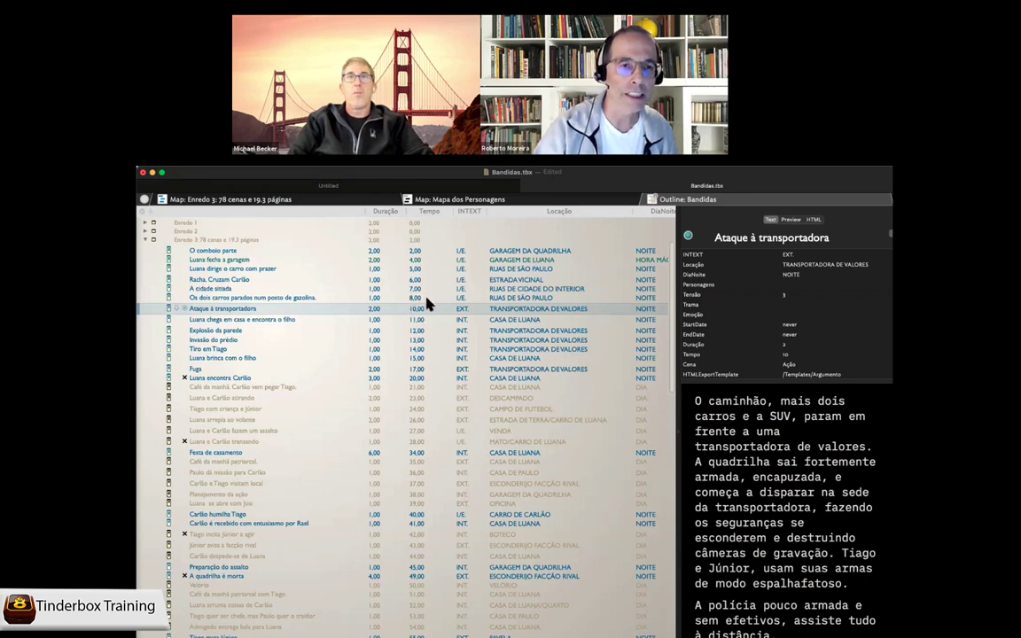
click(423, 298)
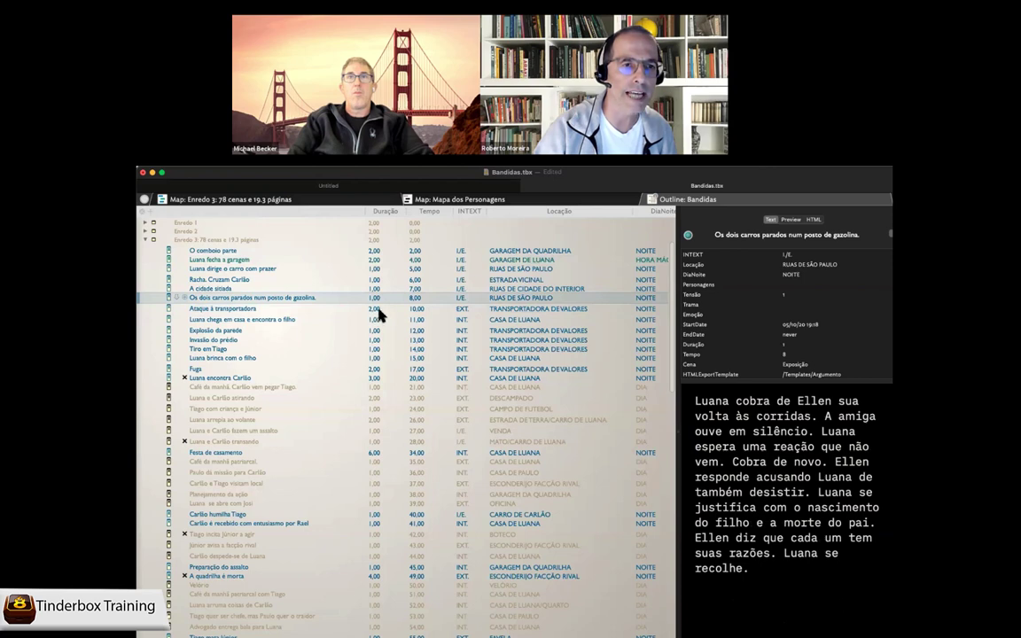
click(417, 309)
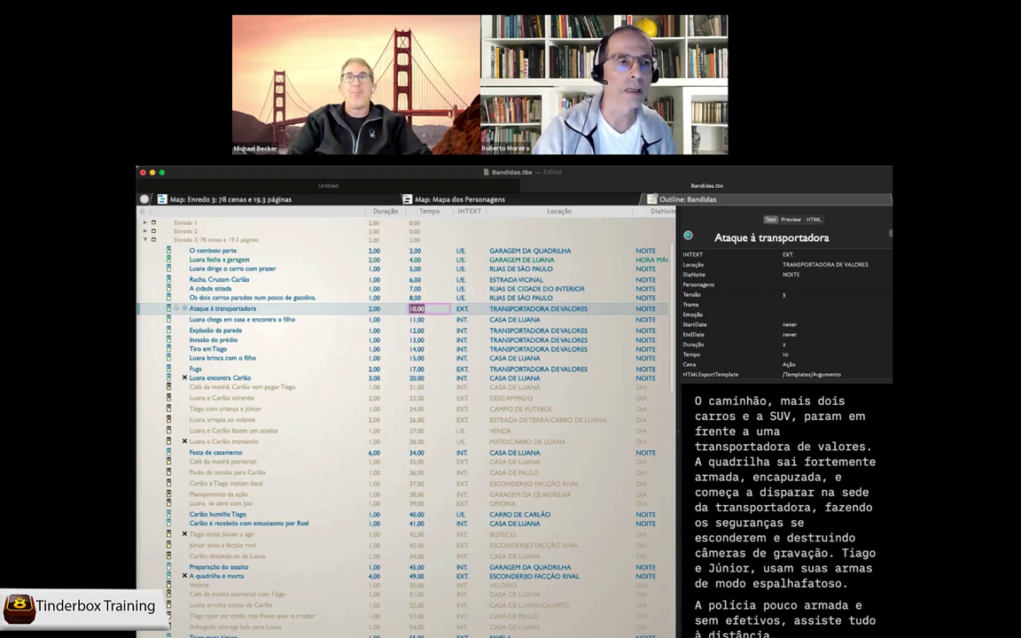
click(205, 307)
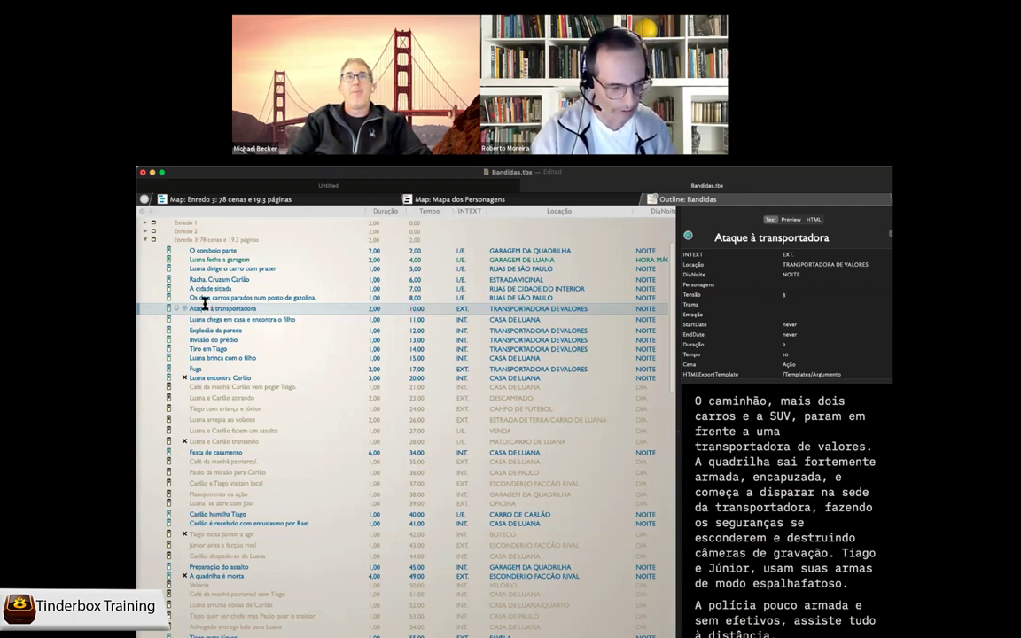
key(super+1)
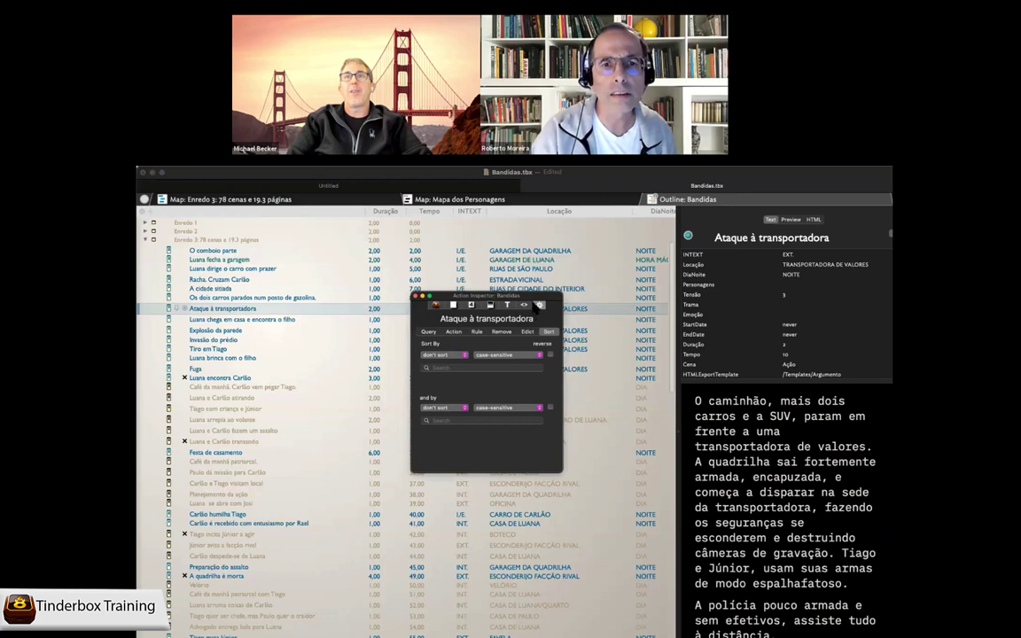
View the rule computing $Tempo for Ataque à transportadora, then close the Action Inspector
click(482, 331)
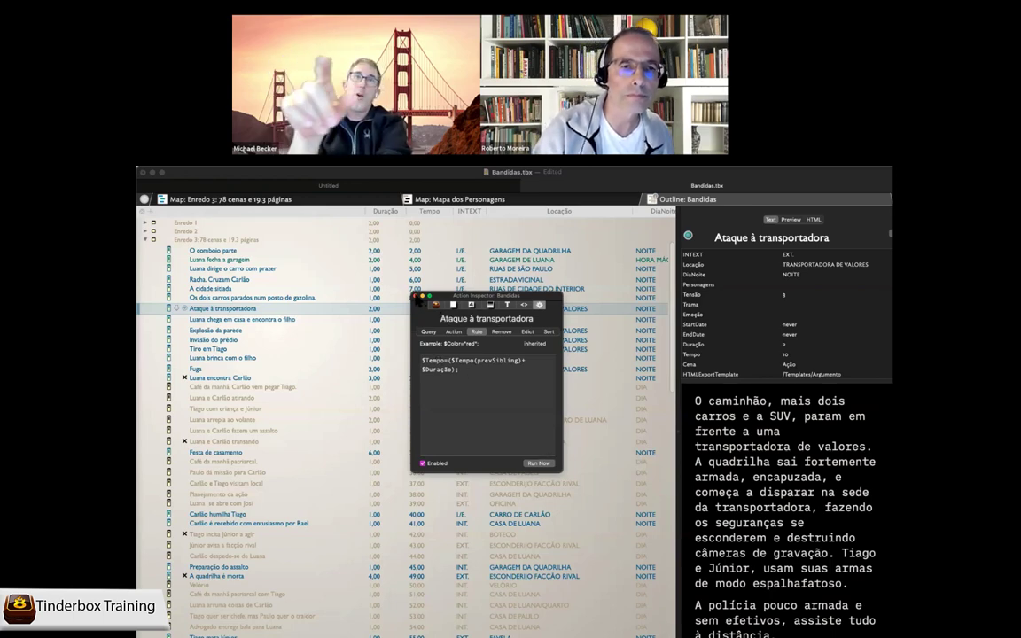
click(415, 296)
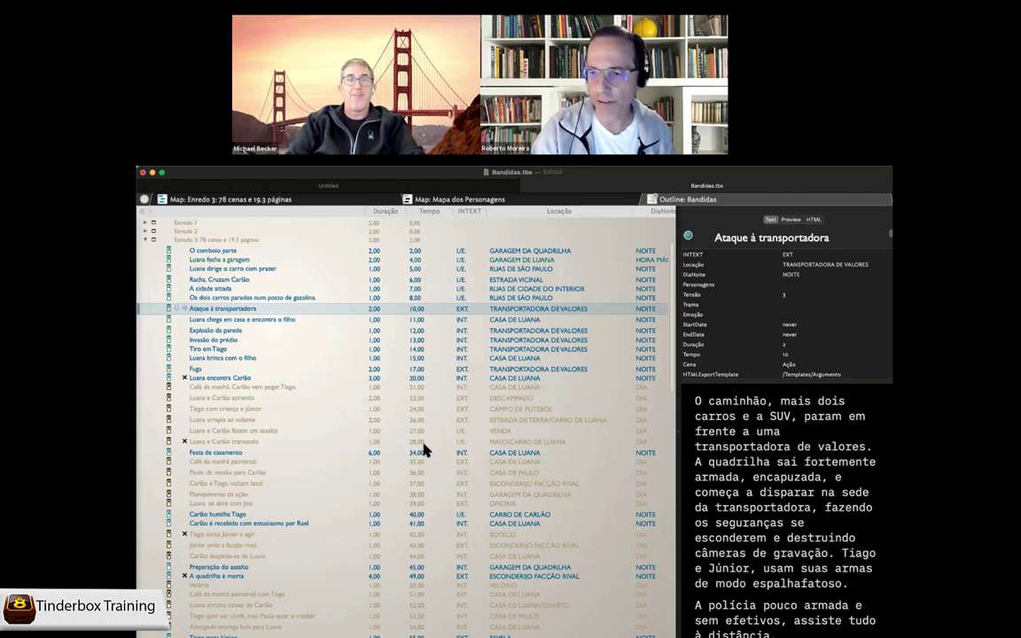
Check the Tempo column and the Mapa dos Personagens map, then return to the Enredo 3 map
click(450, 211)
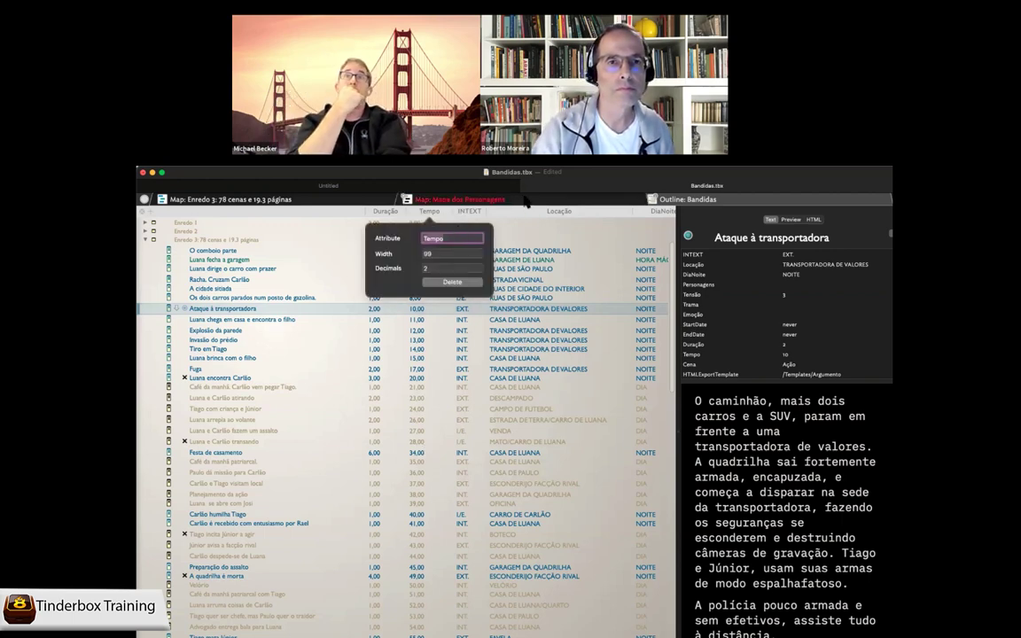
click(457, 199)
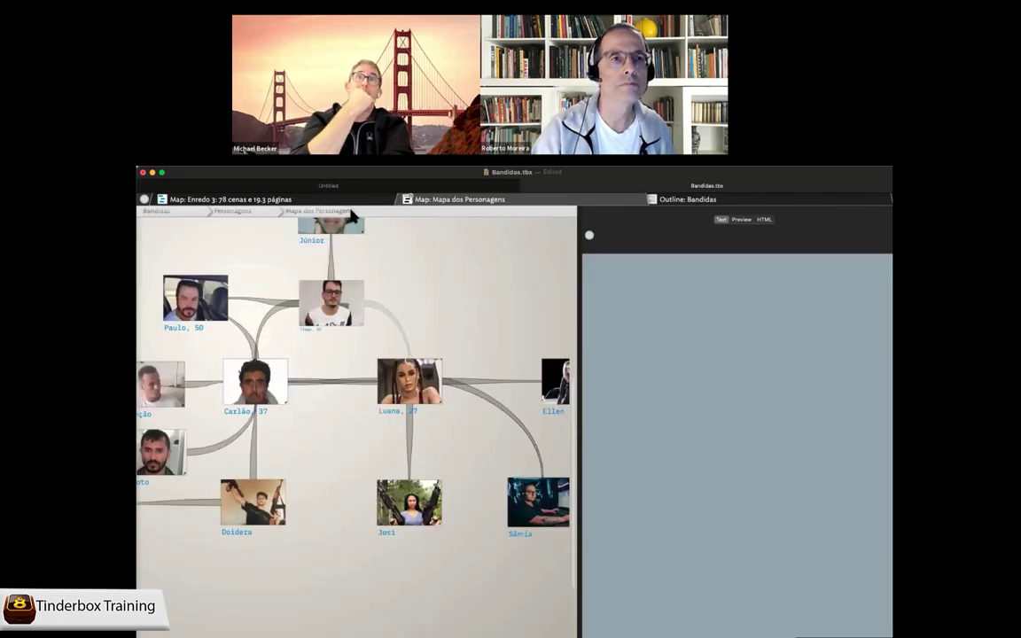
click(318, 203)
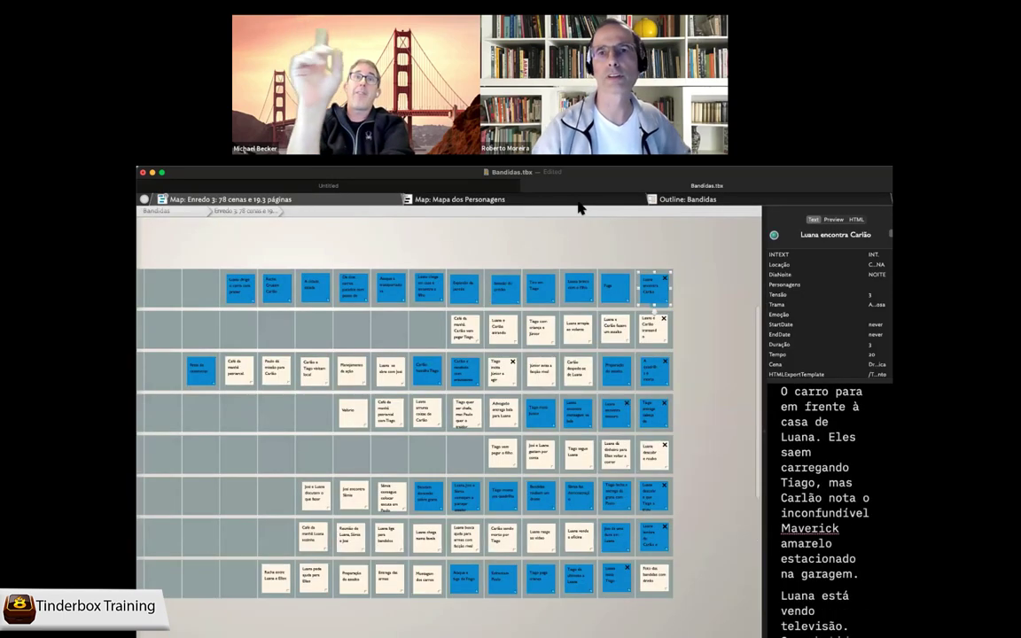
scroll(552, 251, left, 5)
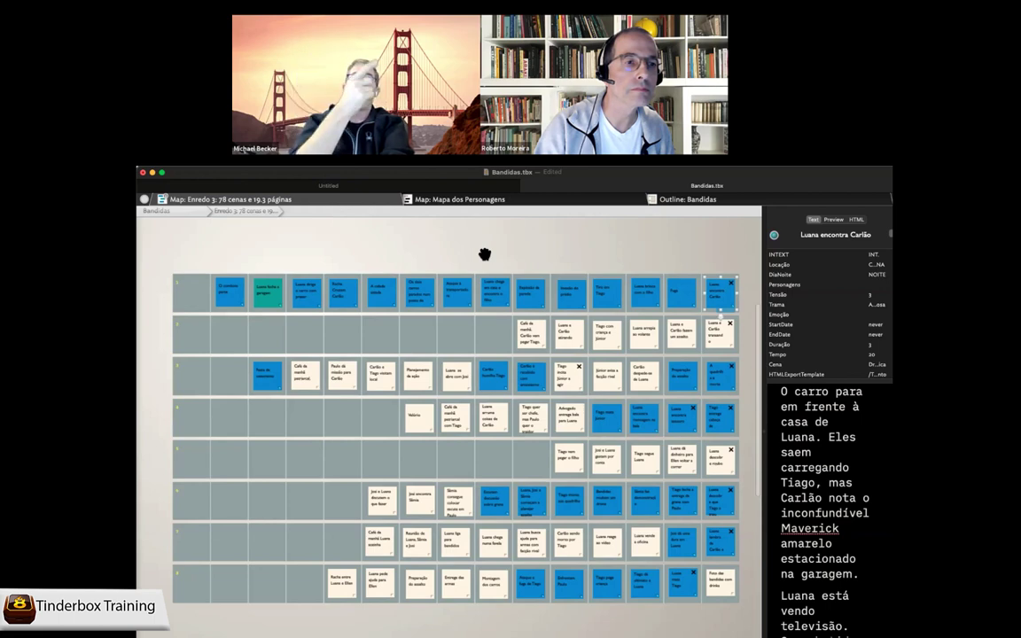
Select the row 1 label and view its query and action code in the Action Inspector
click(197, 293)
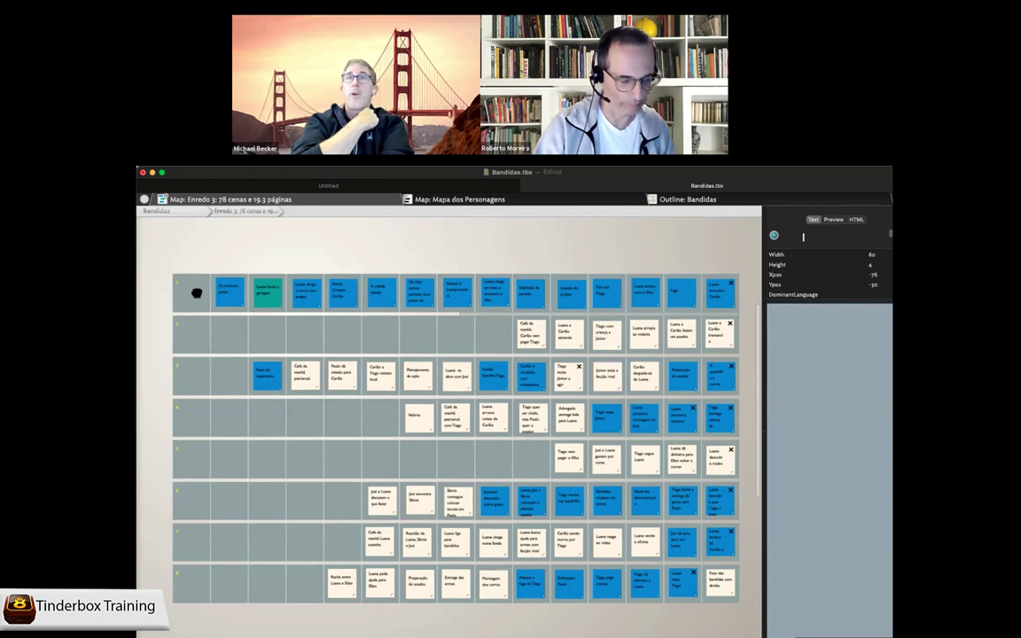
key(super+4)
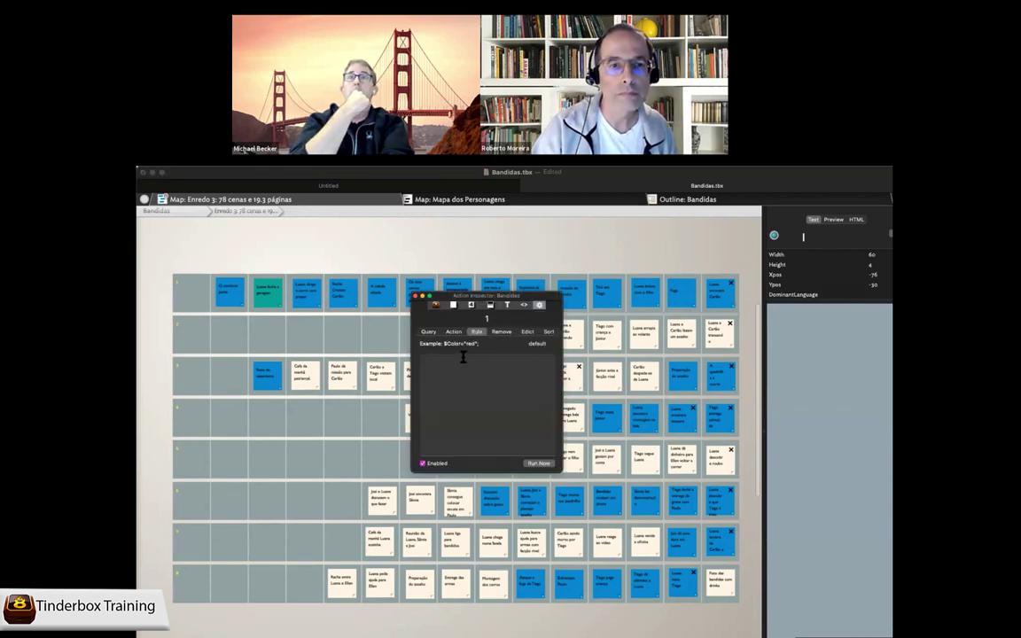
click(429, 332)
click(453, 332)
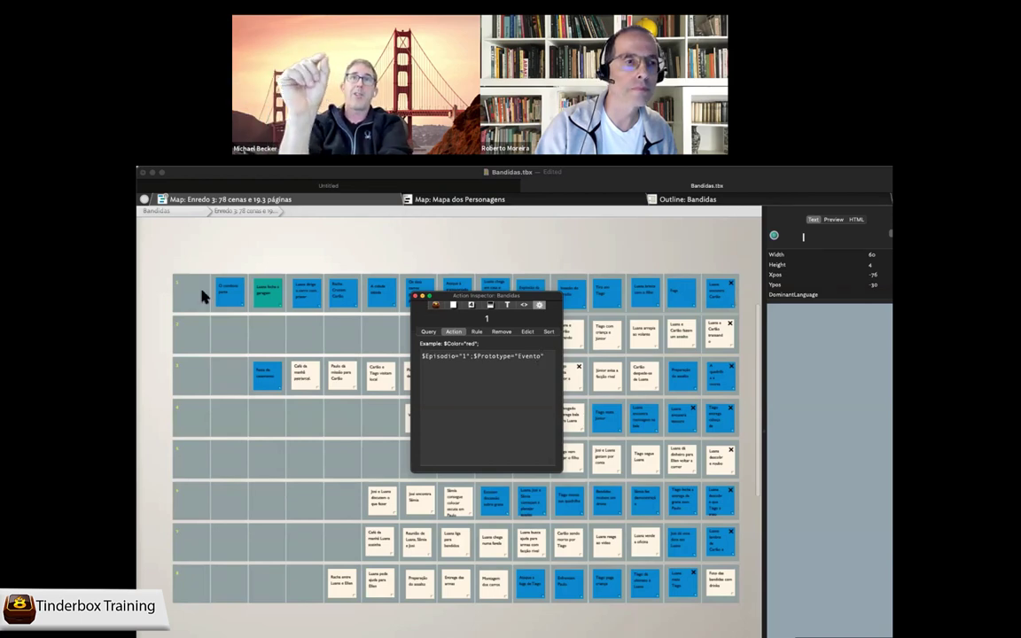
Select O comboio parte, reselect the row 1 label, and close the Action Inspector
click(230, 299)
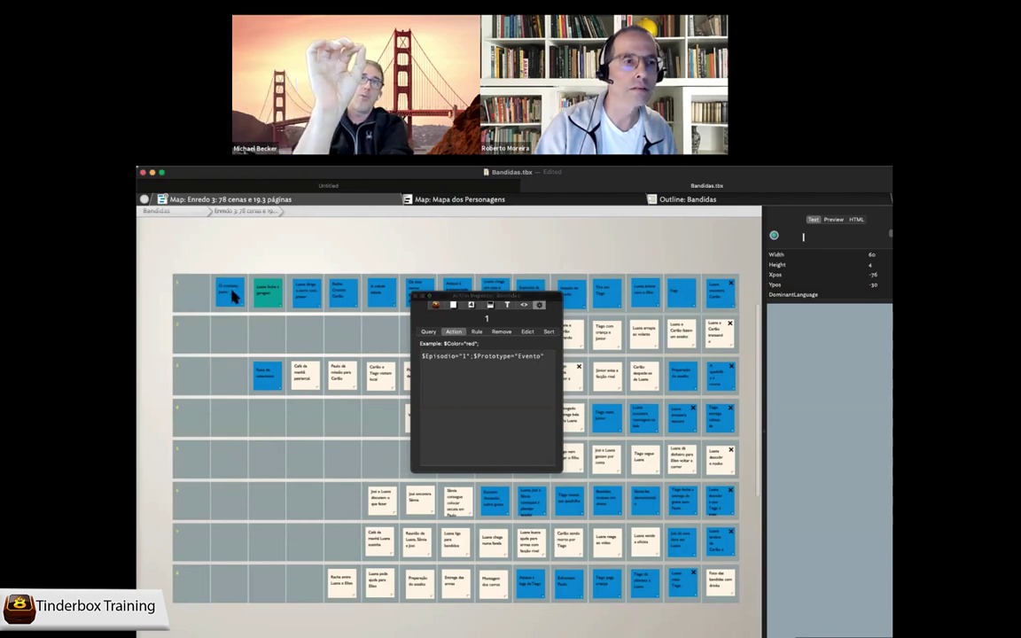
click(231, 296)
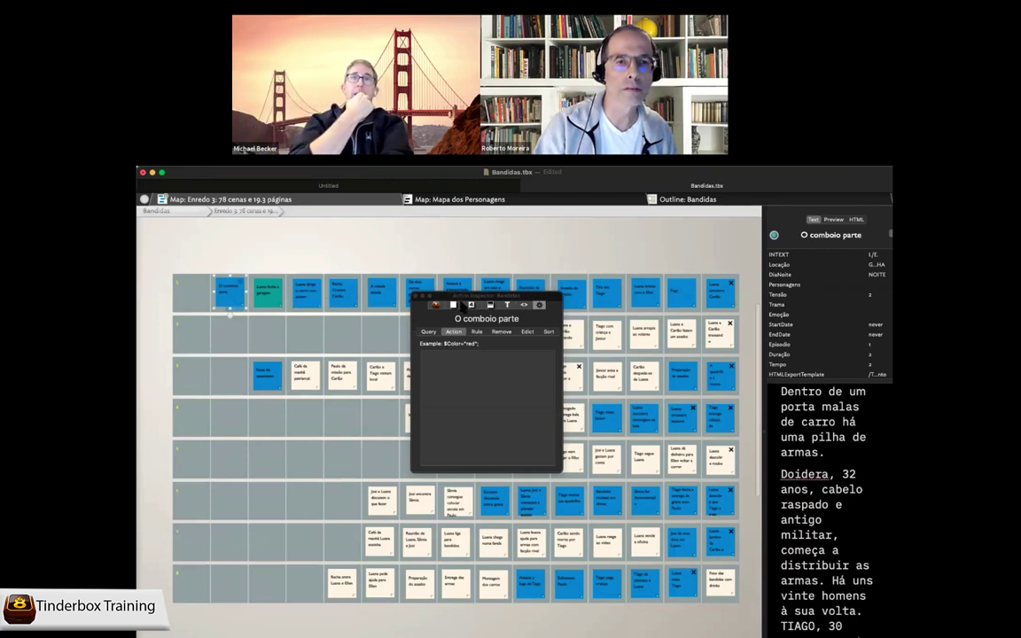
click(199, 300)
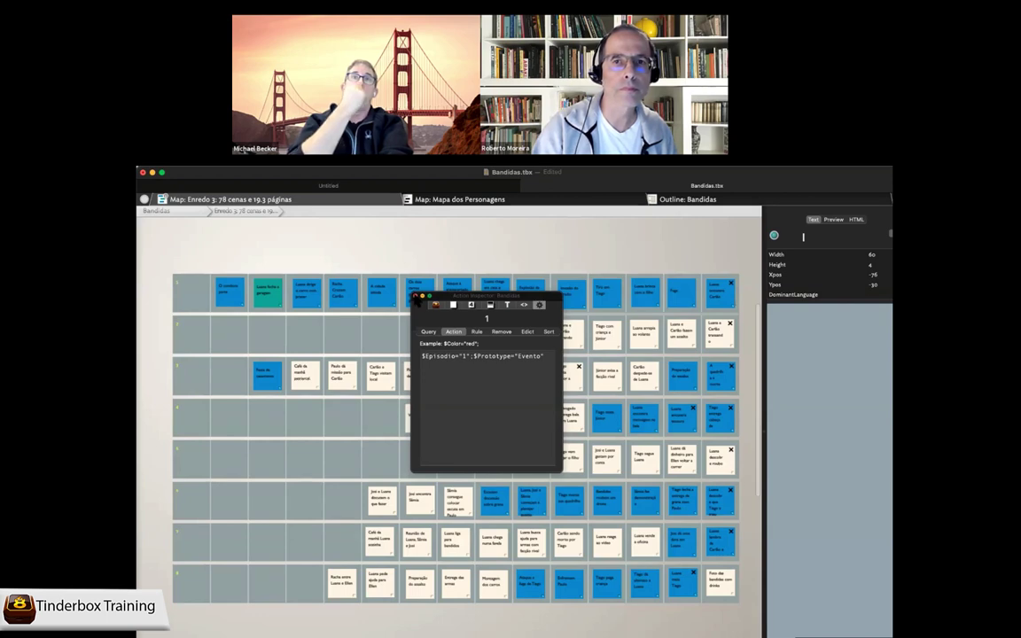
click(415, 296)
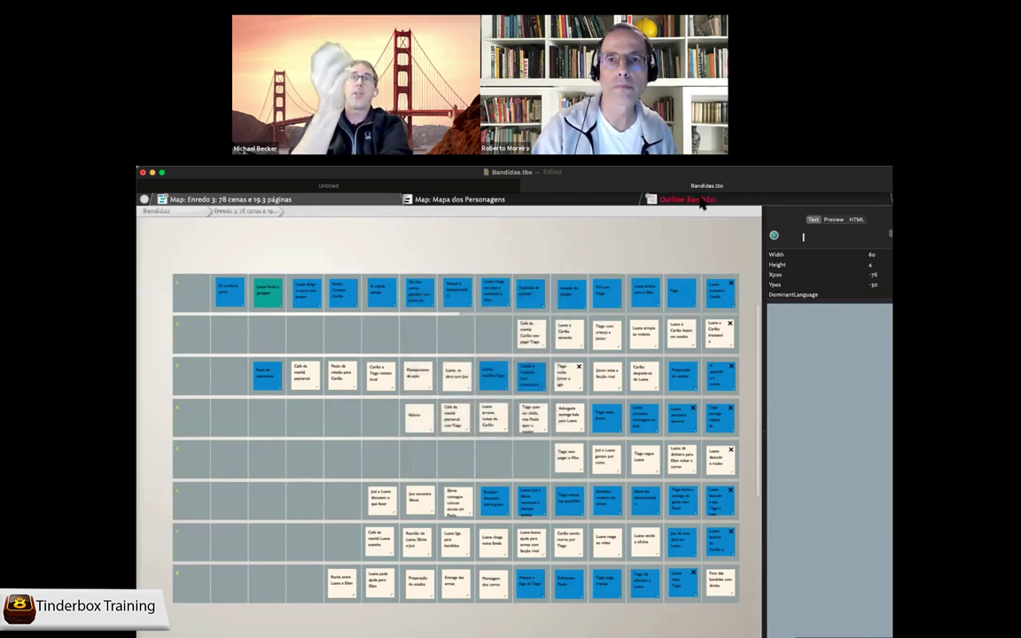
Show the Bandidas outline and select O comboio parte (Episodio 1, Duração 2, Tempo 2)
click(701, 201)
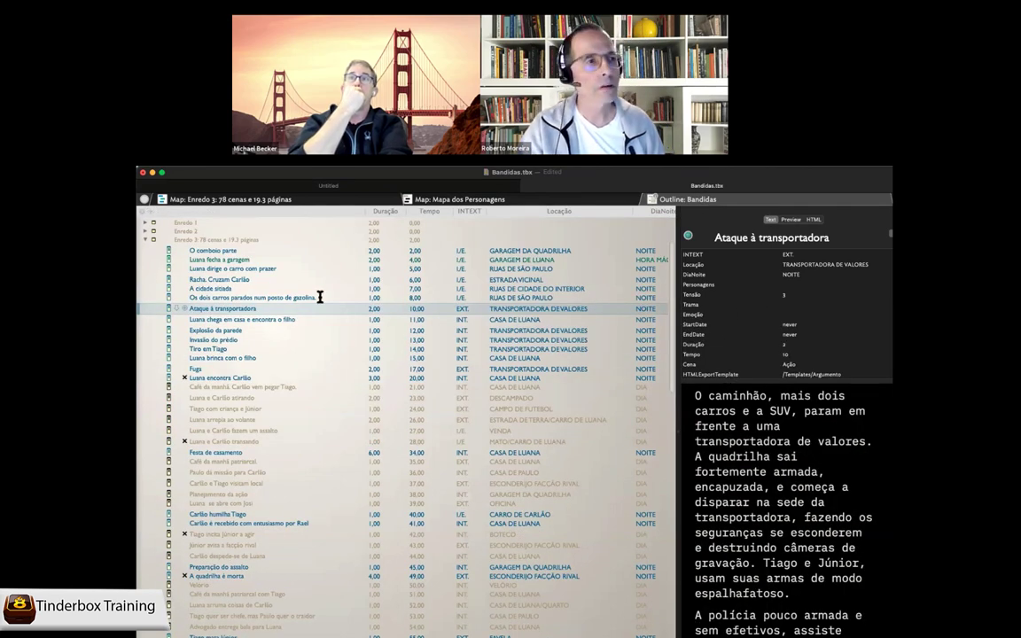
click(227, 251)
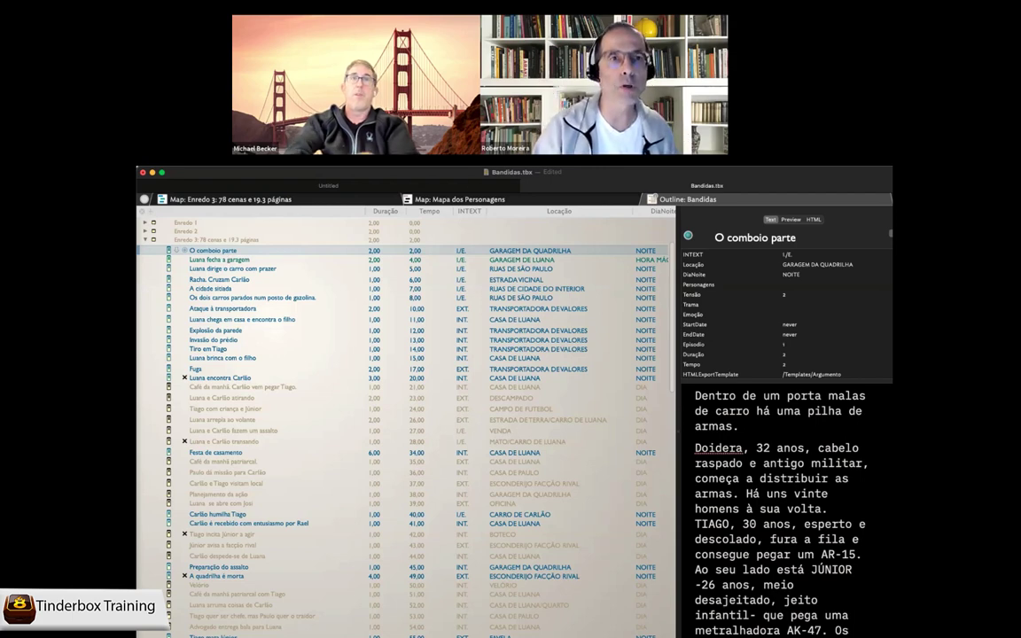
Return to the Enredo 3 map and select the O comboio parte note in row 1
click(314, 202)
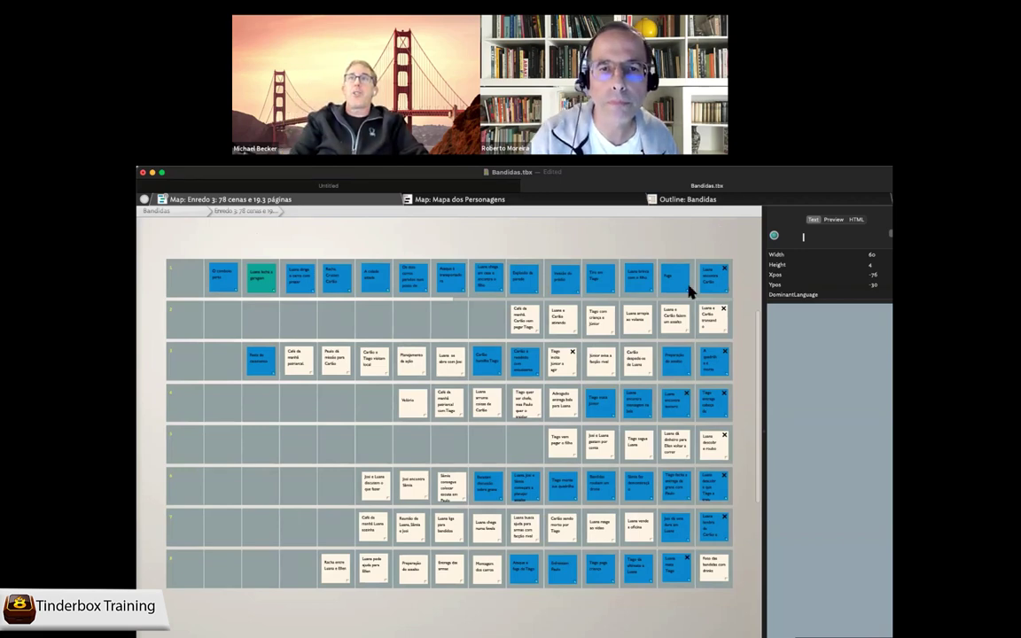
click(234, 283)
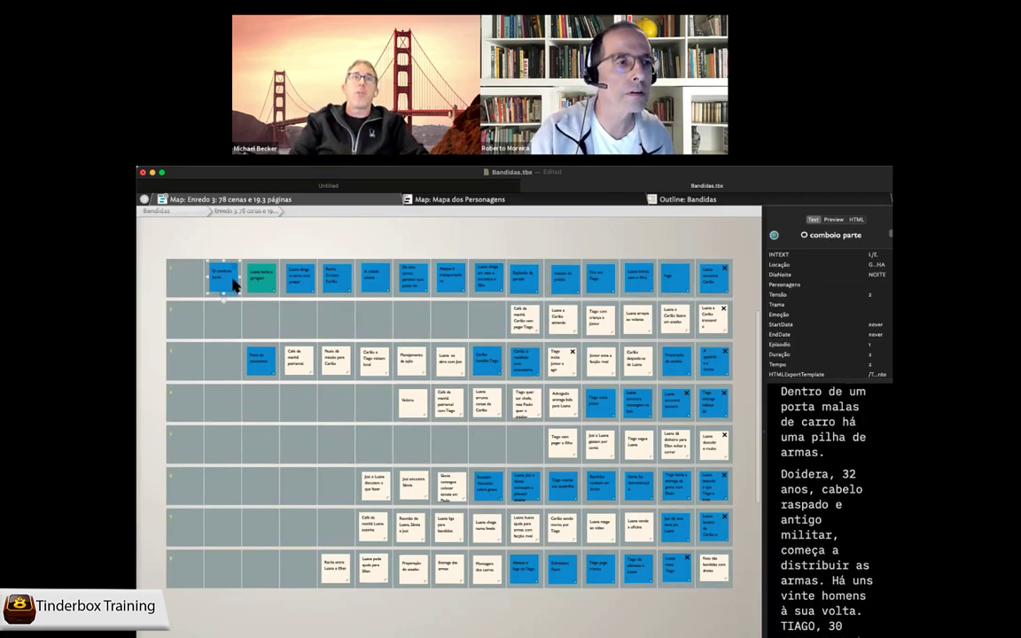
Select Enredo 3 in the outline and show its Sort settings (Episodio, then Xpos)
click(696, 203)
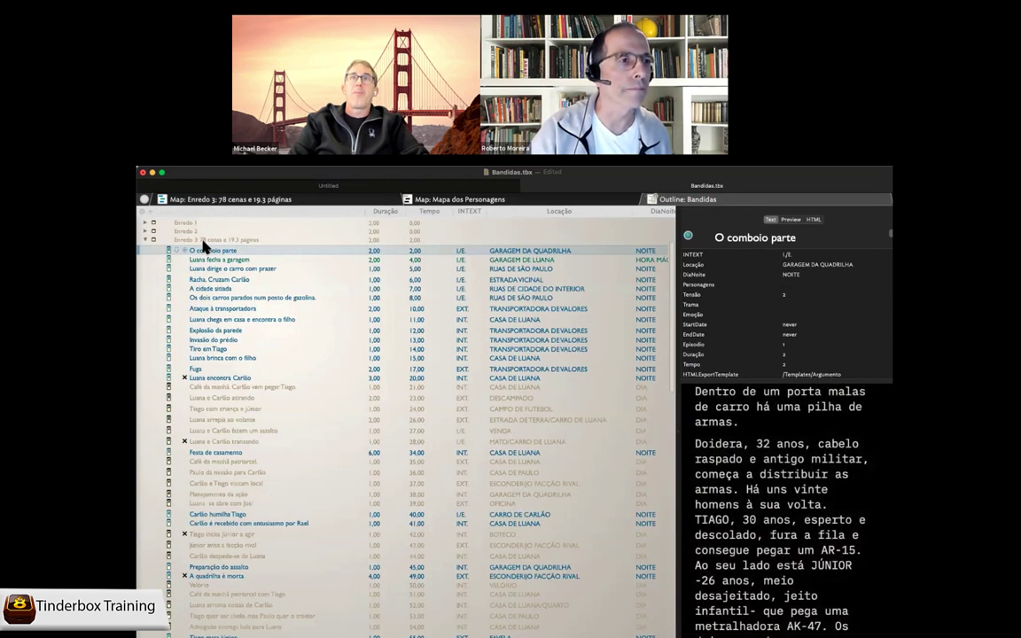
click(212, 238)
key(super+1)
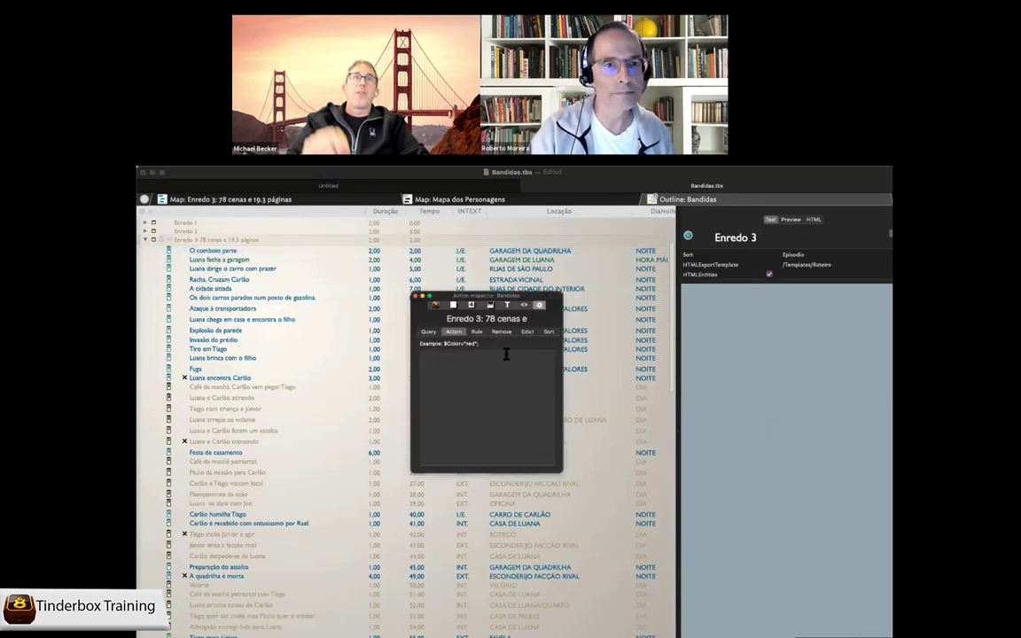
click(549, 332)
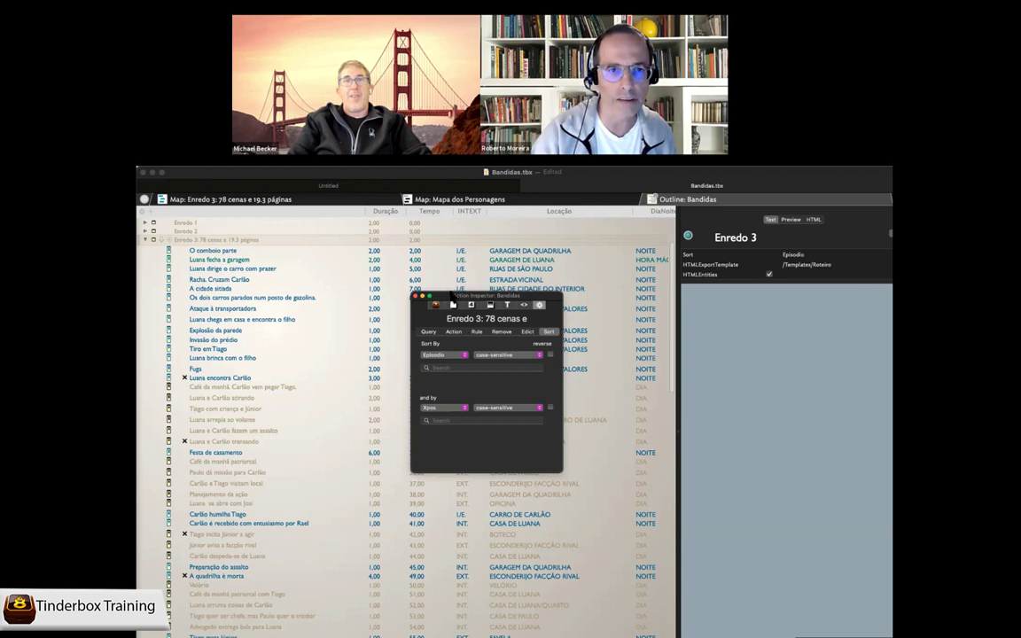
Nudge the Action Inspector down and switch back to the Enredo 3 map
drag(453, 300, 453, 309)
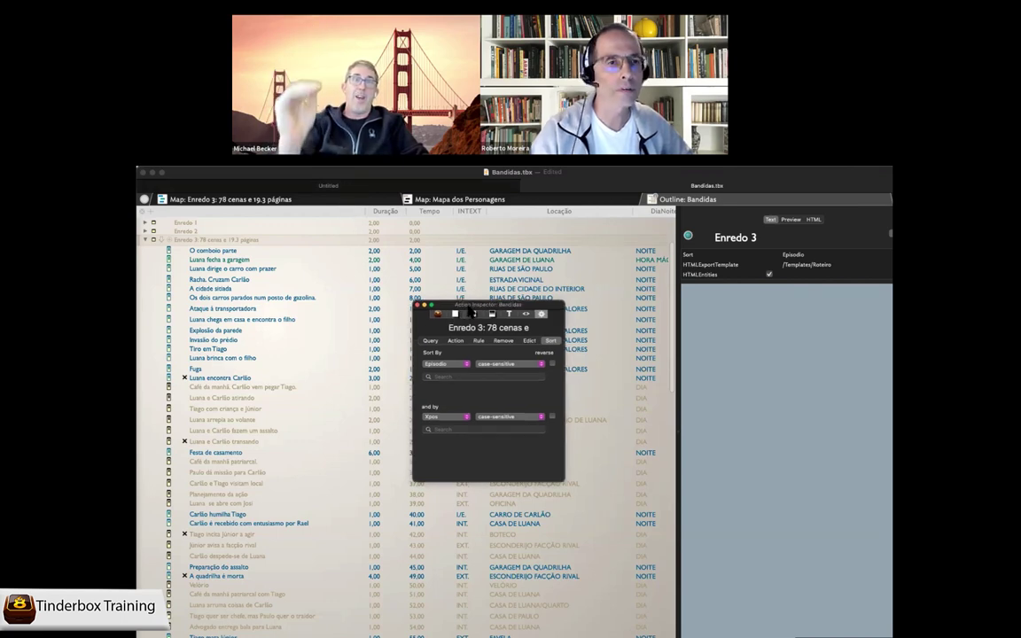
click(217, 205)
click(217, 203)
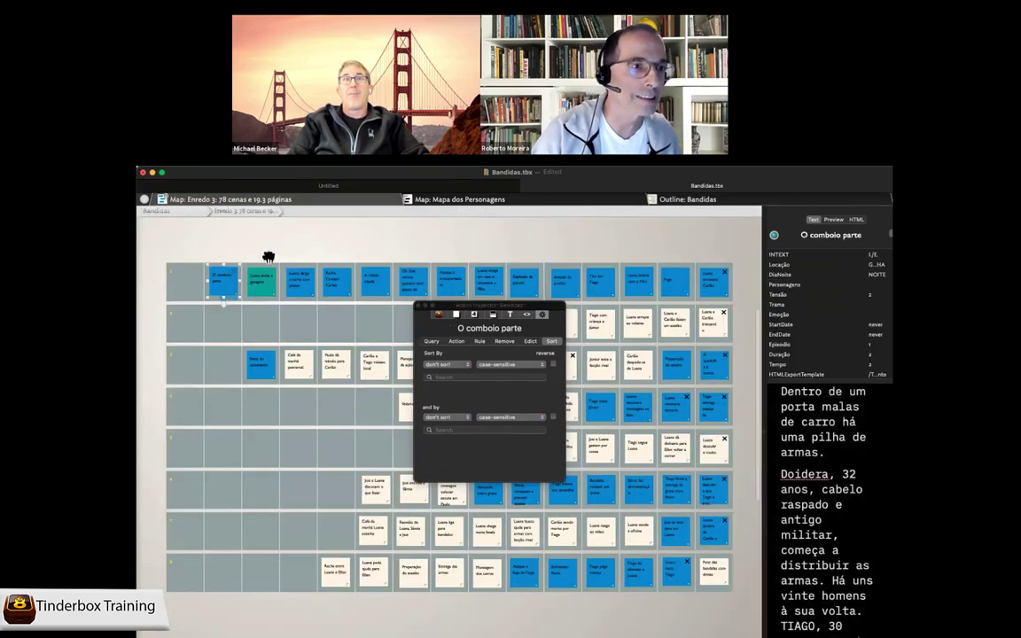
Drag Luana fecha a garagem into row 2 and check its new position in the outline
click(241, 232)
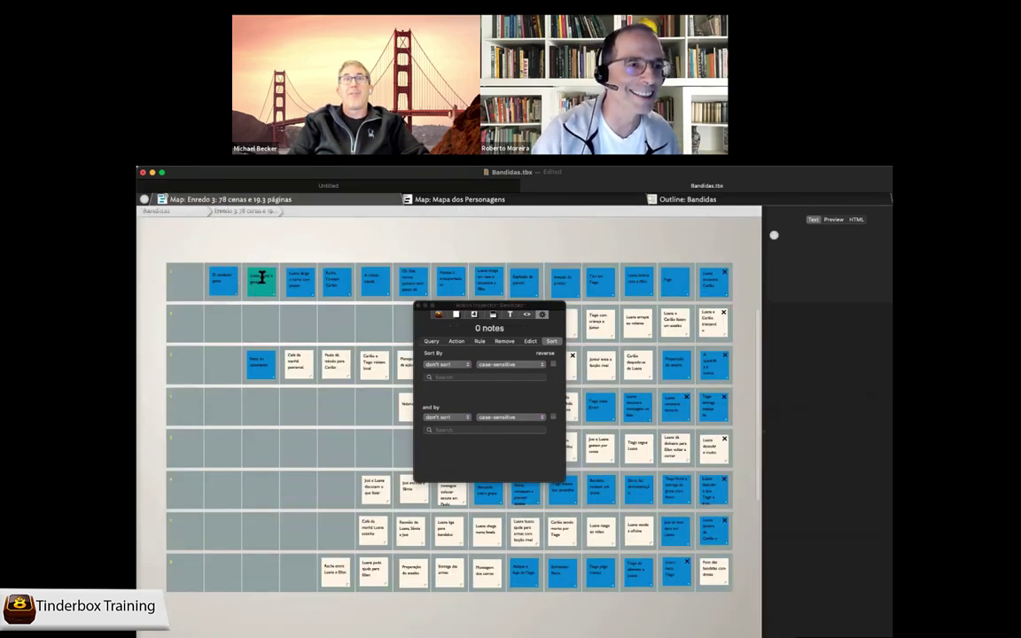
drag(262, 280, 260, 319)
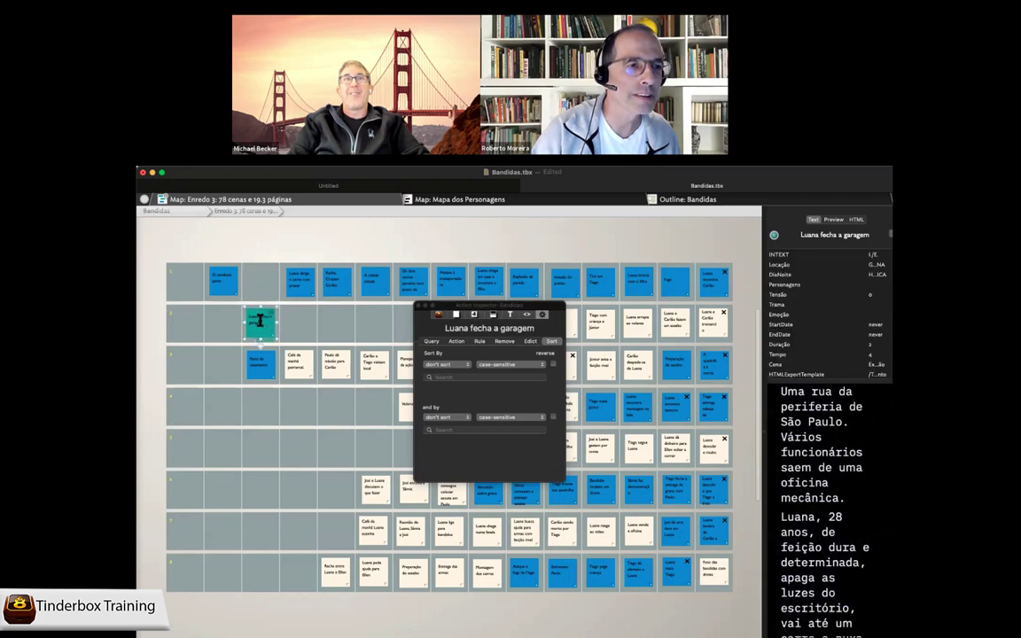
click(262, 247)
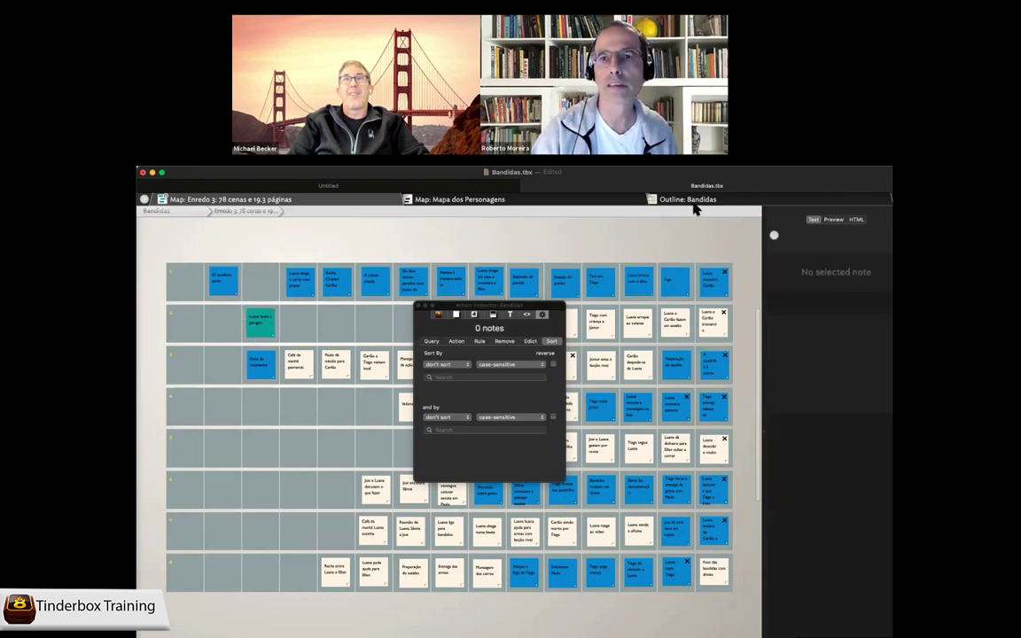
click(695, 204)
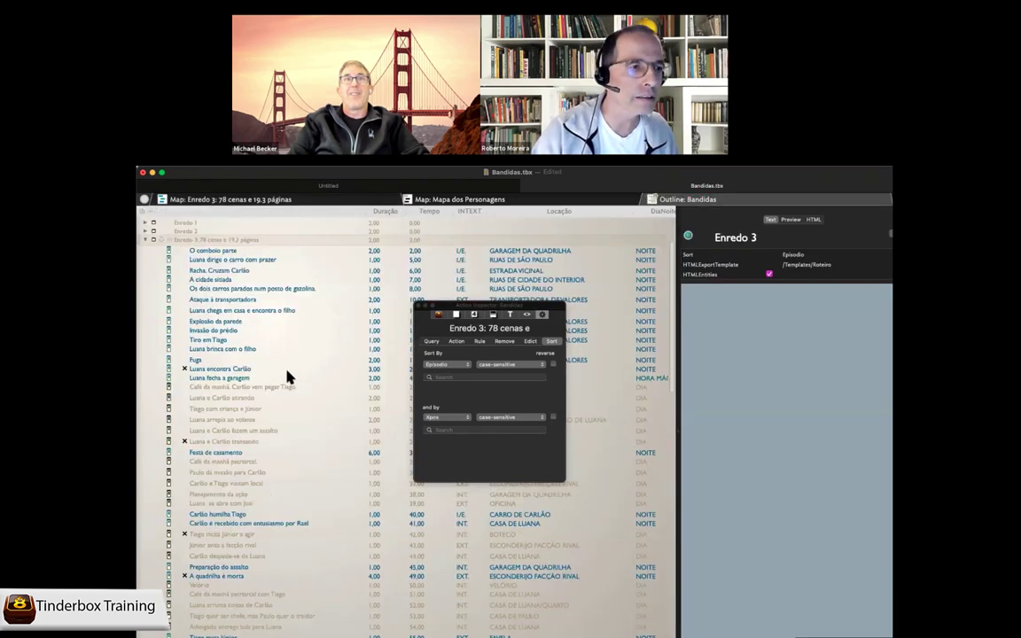
click(238, 378)
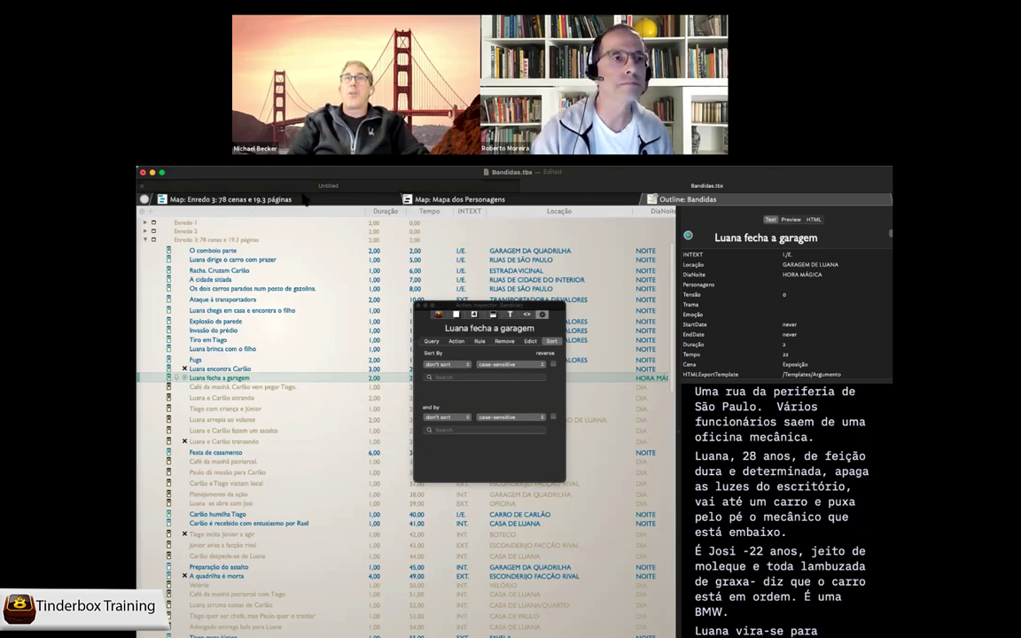
Return to the Enredo 3 map and drag Luana fecha a garagem back into row 1
click(274, 206)
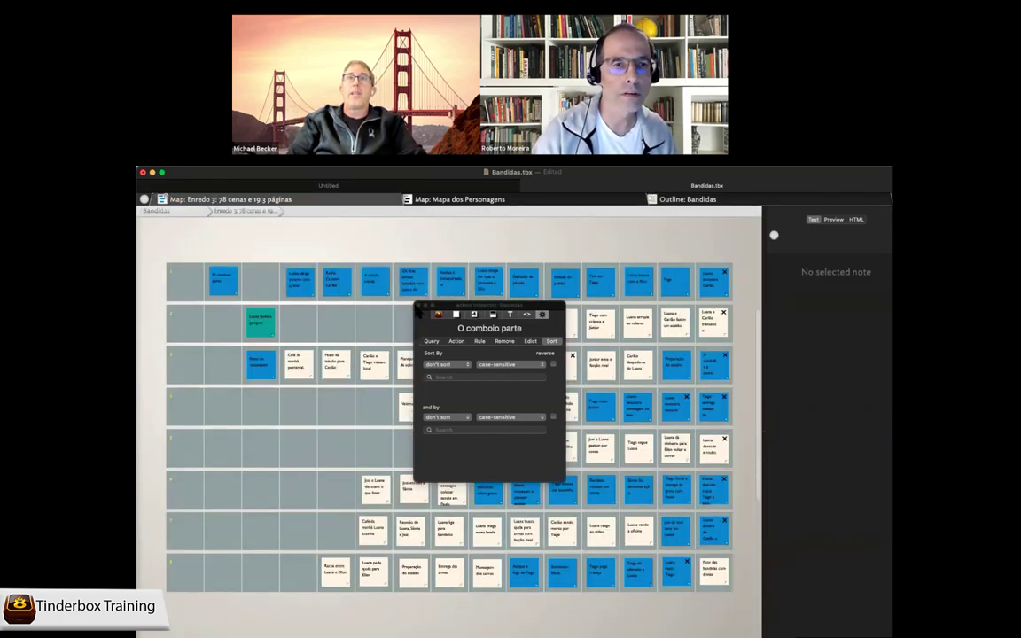
drag(249, 326, 259, 284)
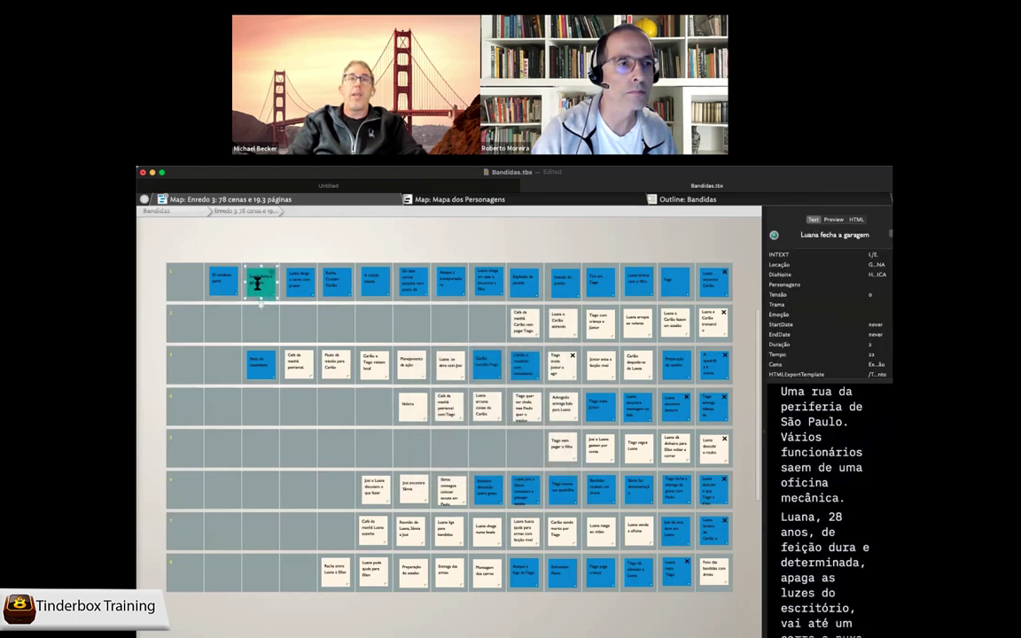
click(422, 255)
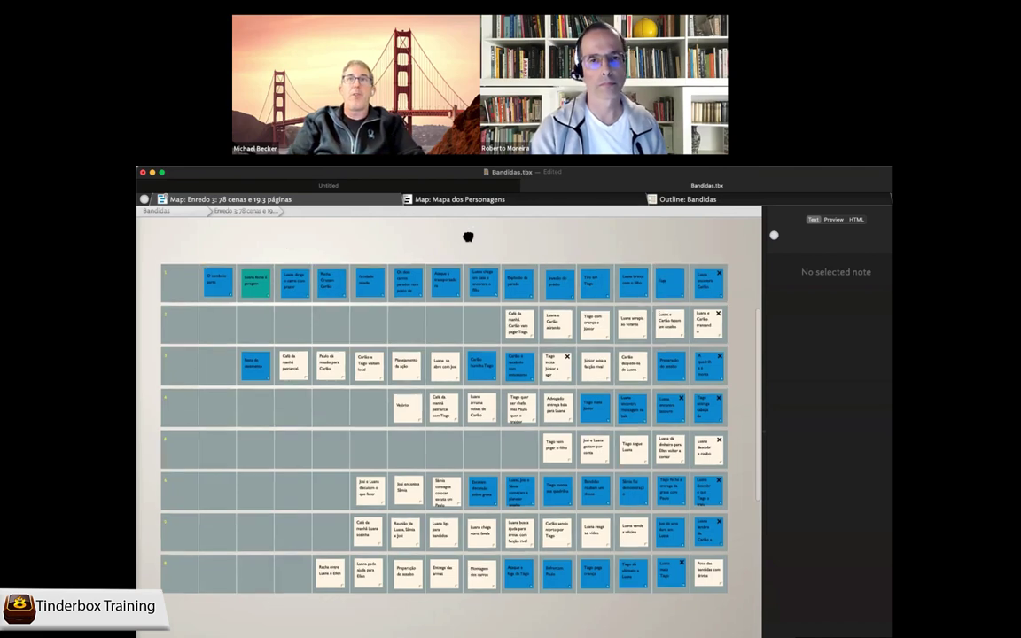
scroll(472, 235, up, 1)
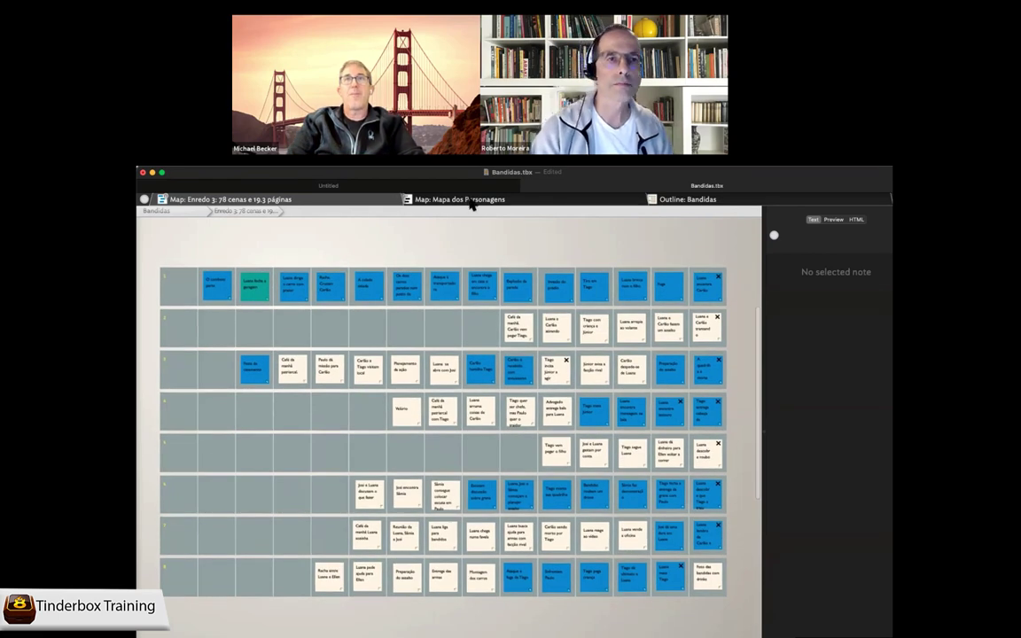
Switch to the Mapa dos Personagens map, widen its pane and read Luana, 27's Protagonista profile
click(471, 203)
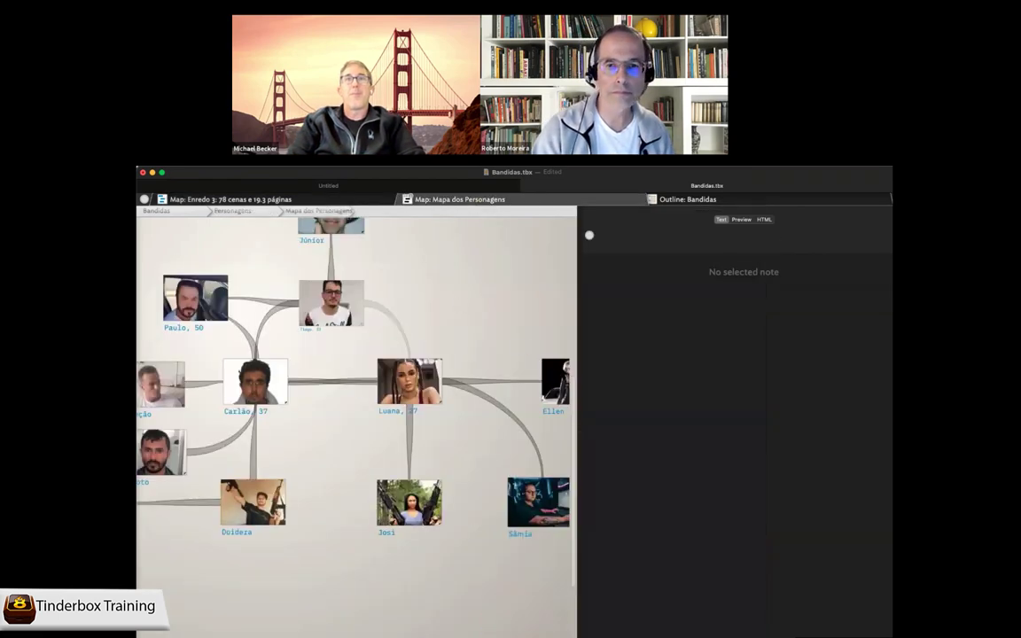
drag(573, 383, 742, 399)
scroll(608, 338, left, 3)
scroll(608, 338, up, 1)
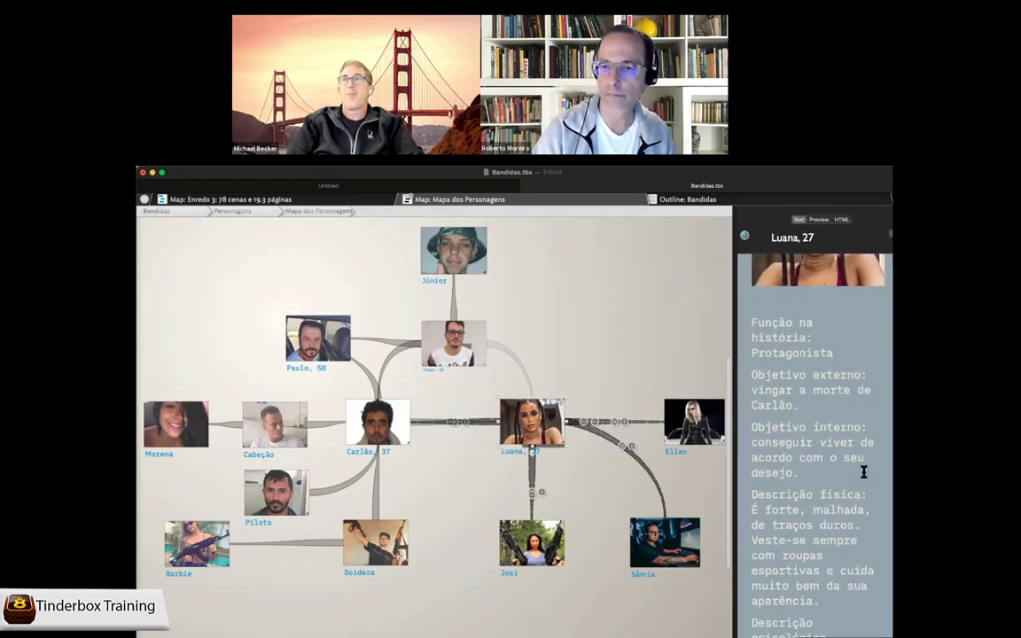
scroll(865, 472, down, 5)
scroll(865, 472, down, 2)
scroll(864, 472, up, 8)
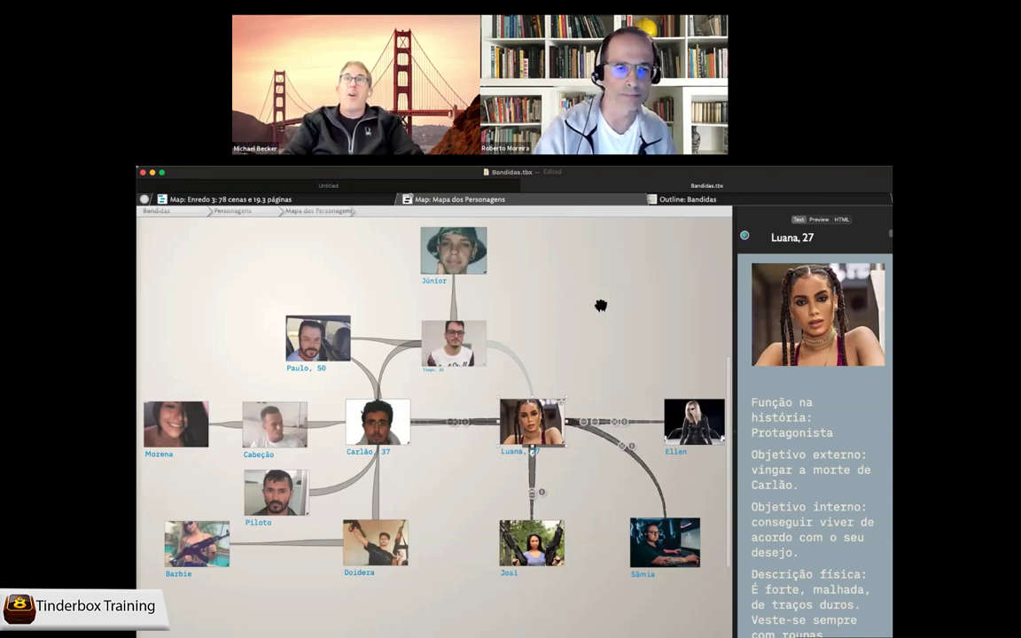
In the Bandidas outline, collapse Enredo 3 and expand the Carlão agent under Personagens
click(694, 202)
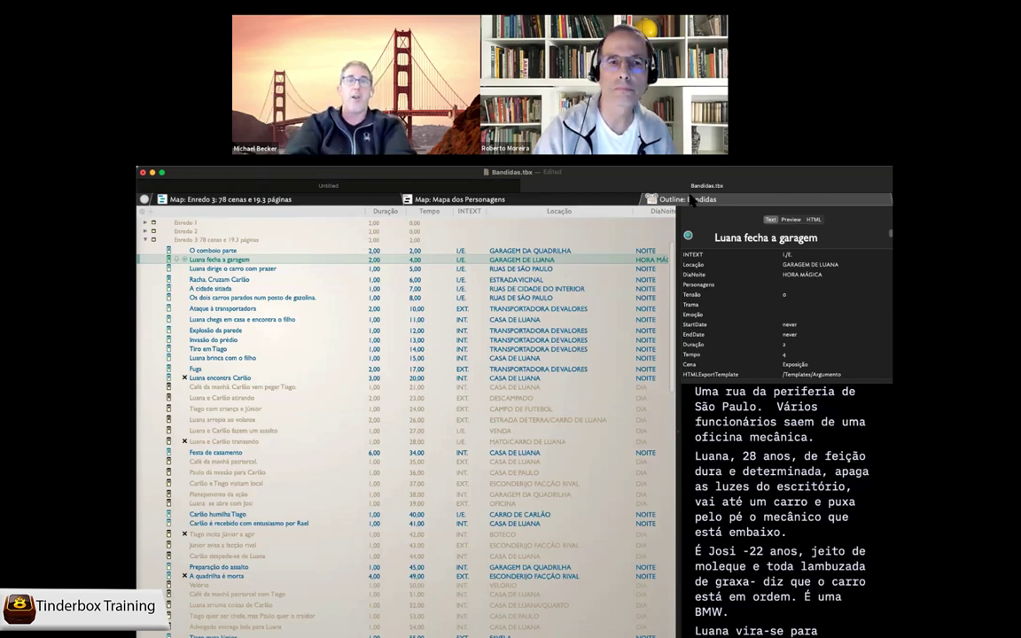
click(147, 240)
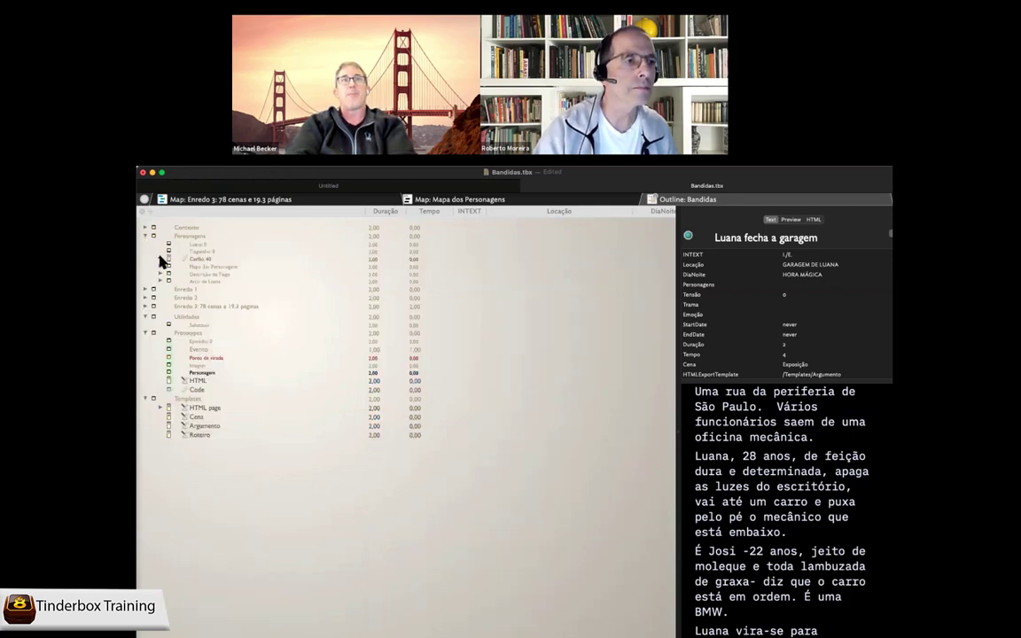
click(194, 259)
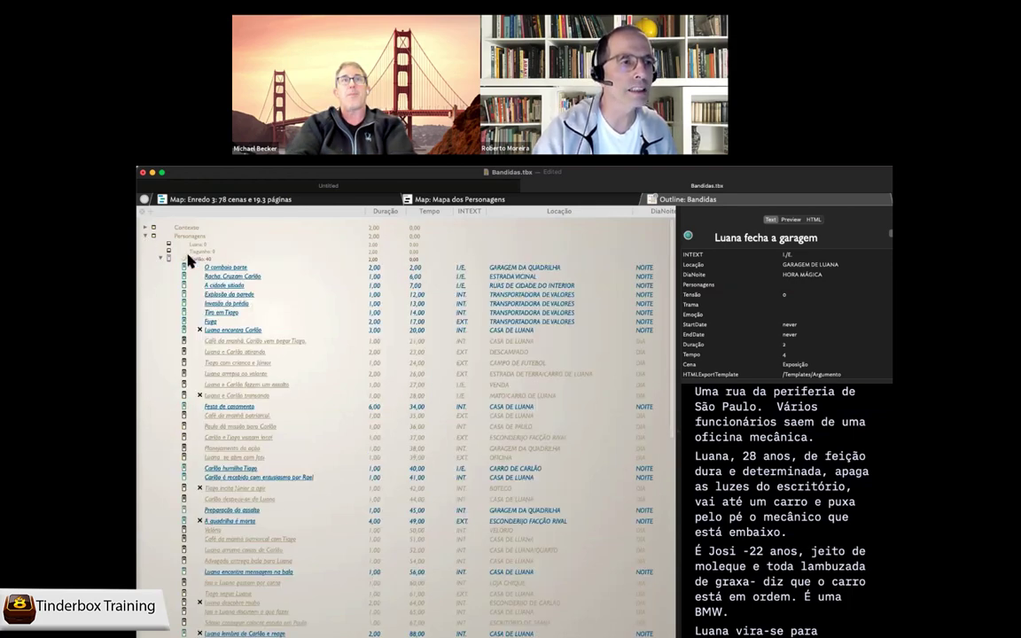
Review Carlão's agent query in the Action Inspector, highlighting its Enredo 3 path
click(198, 259)
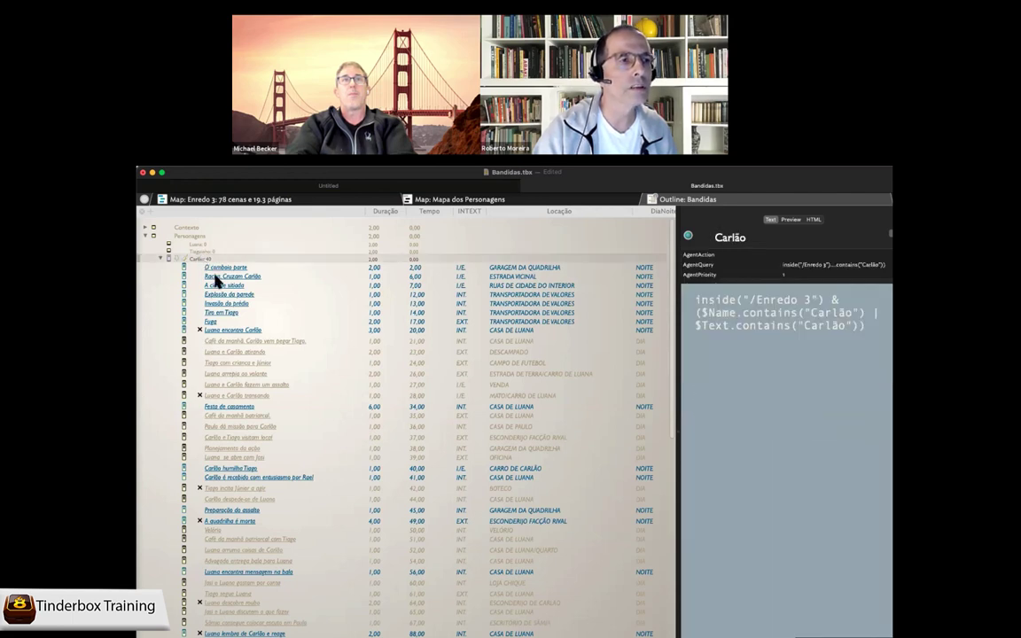
scroll(200, 284, down, 1)
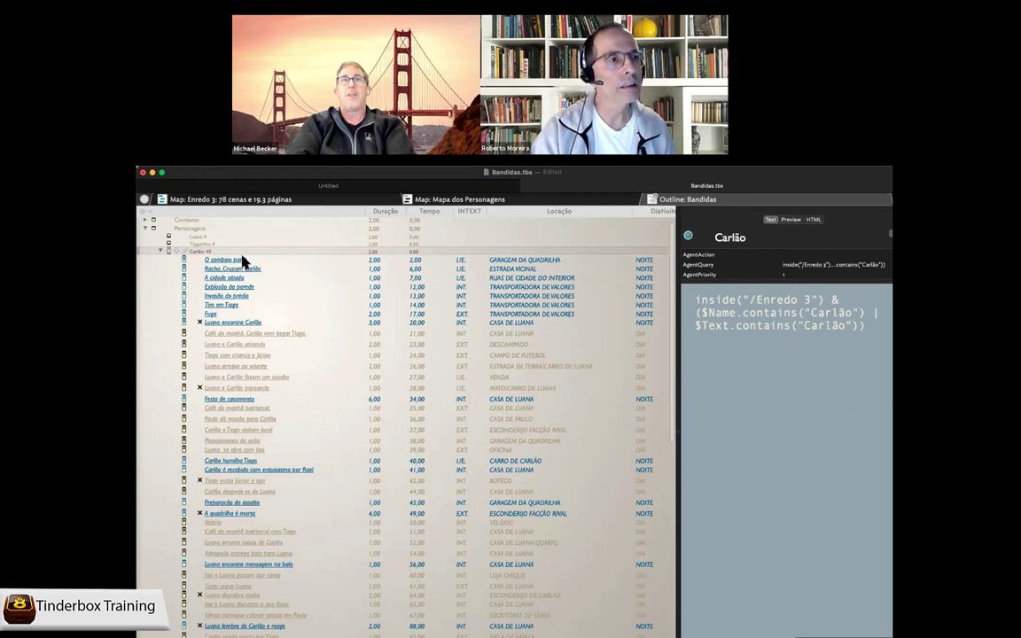
key(super+4)
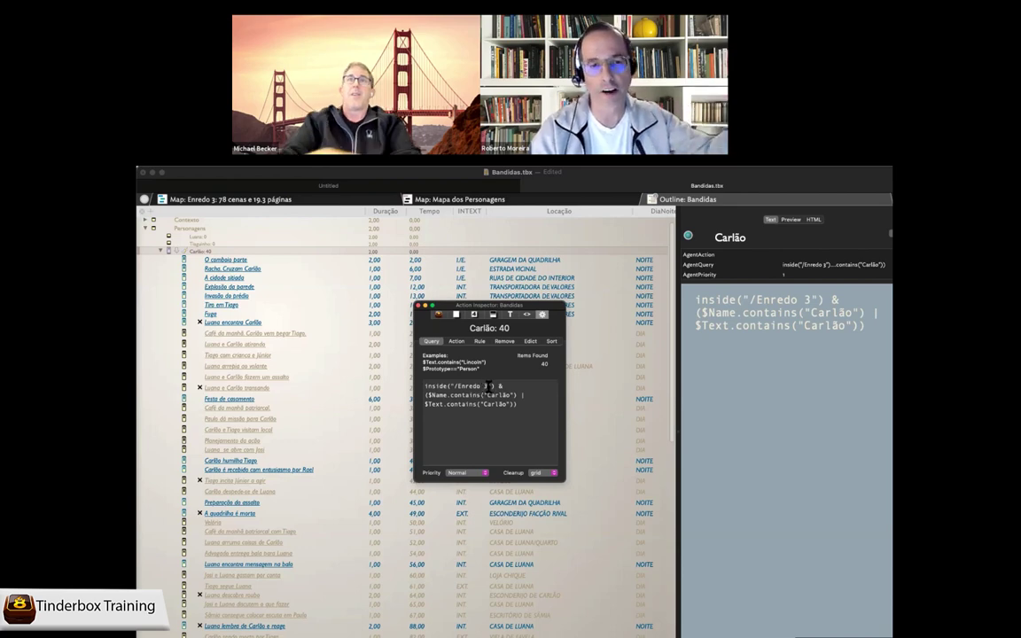
drag(458, 385, 487, 385)
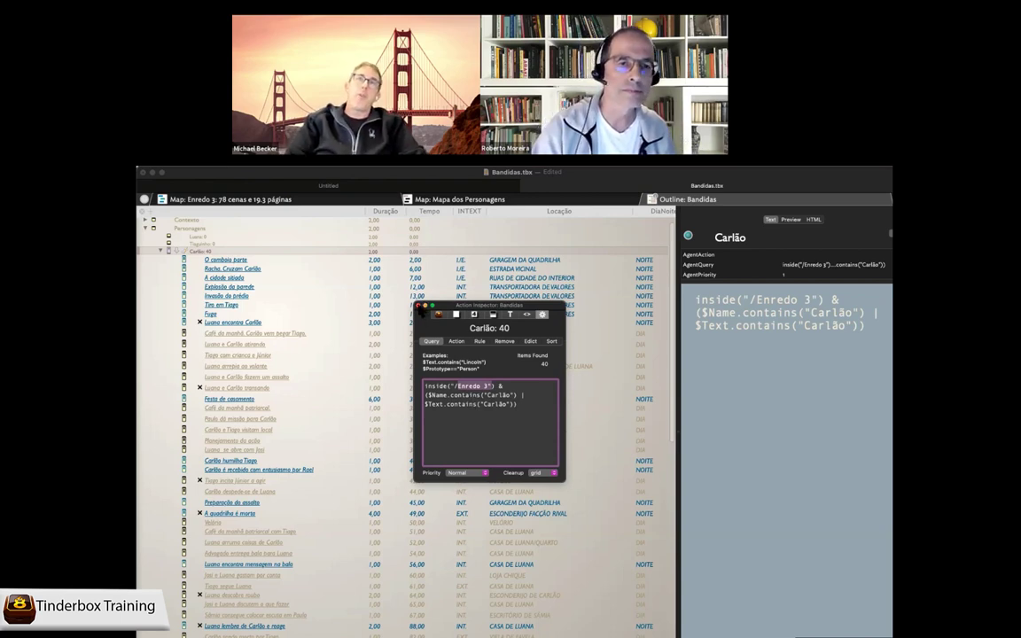
click(418, 305)
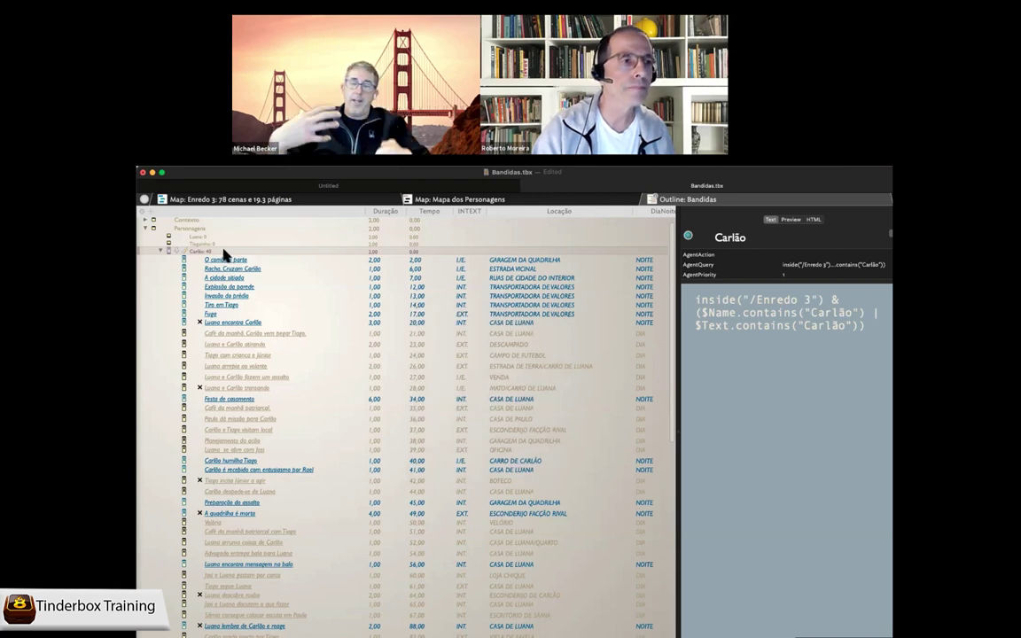
Scroll the outline and collapse, then re-expand, Carlão's scene list
scroll(411, 352, down, 3)
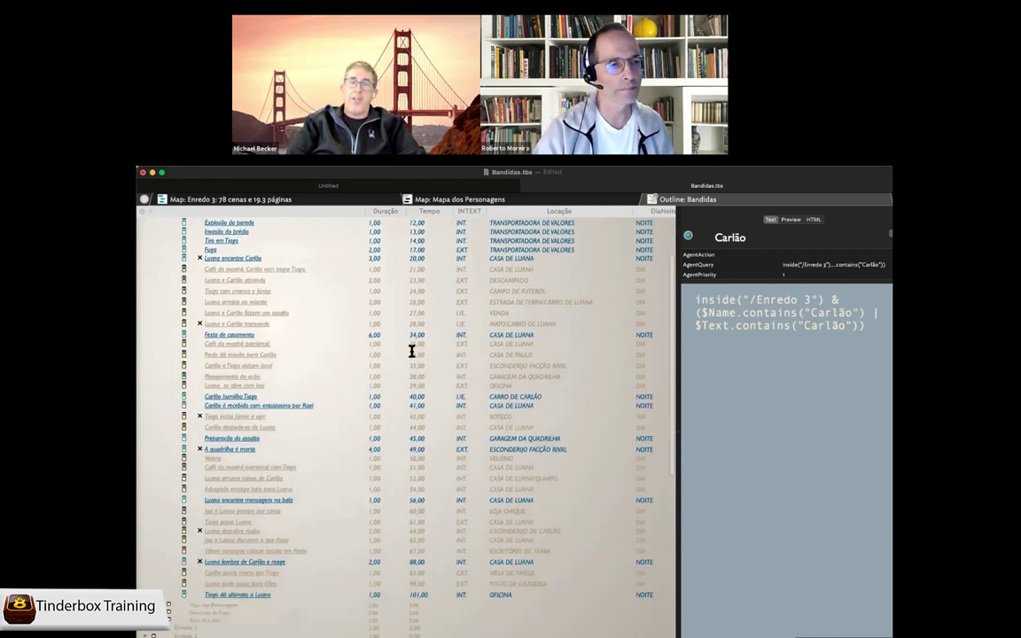
scroll(411, 352, up, 2)
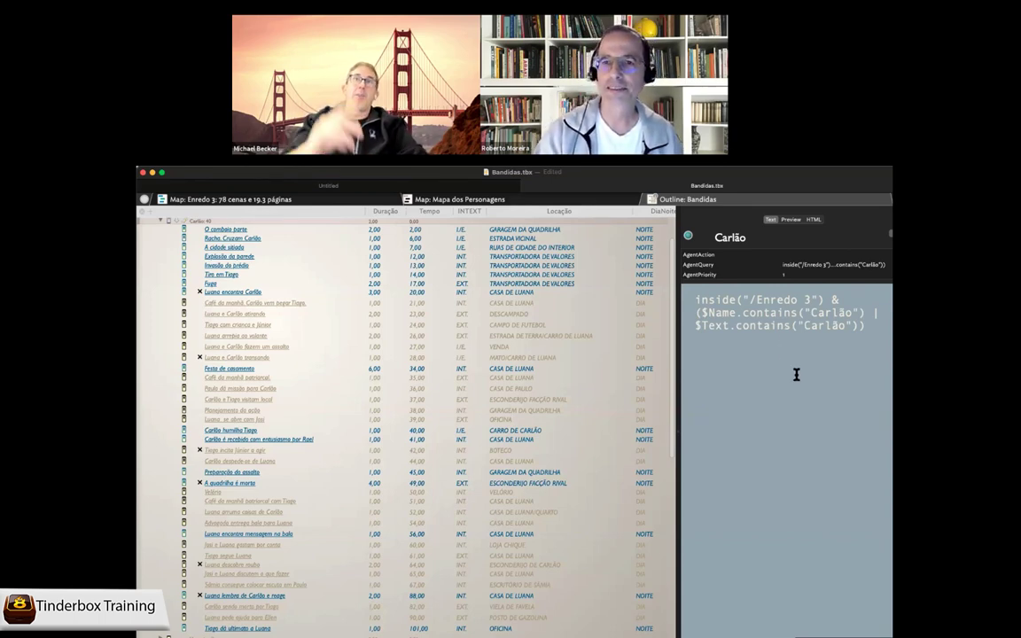
scroll(364, 361, up, 2)
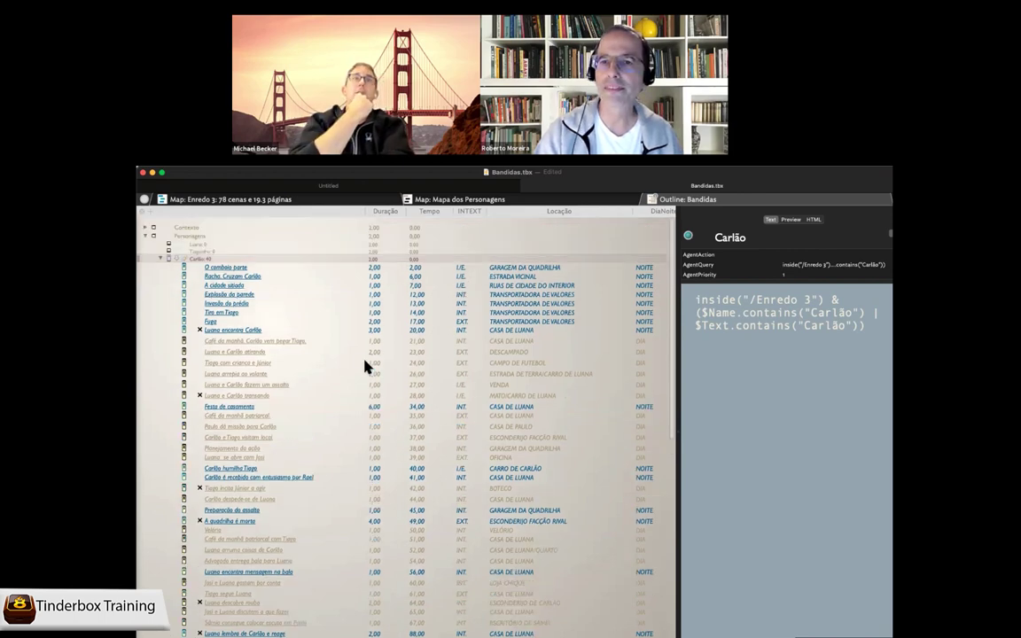
click(159, 260)
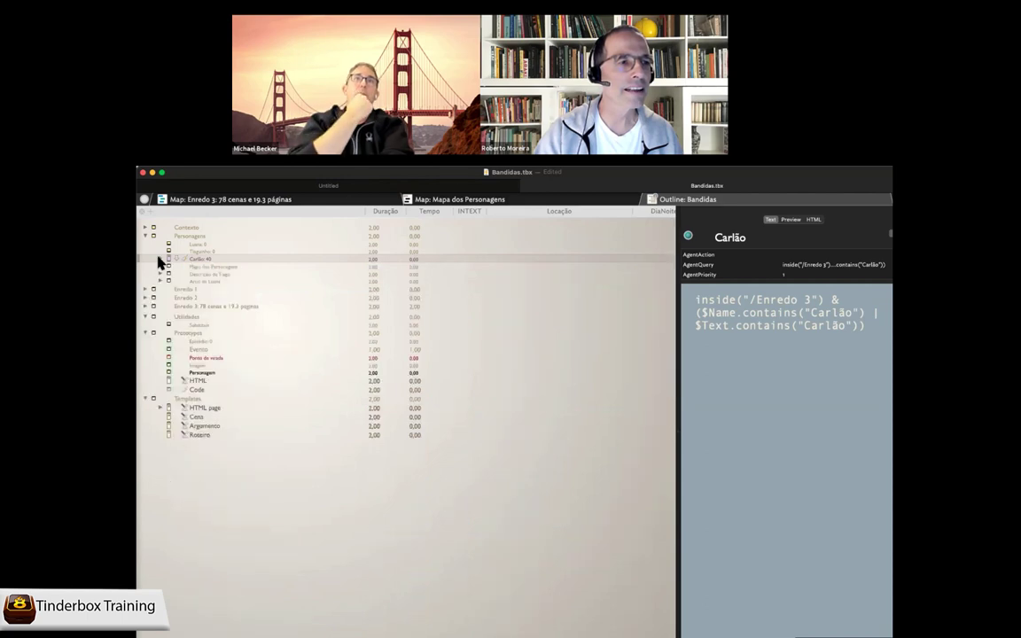
click(160, 260)
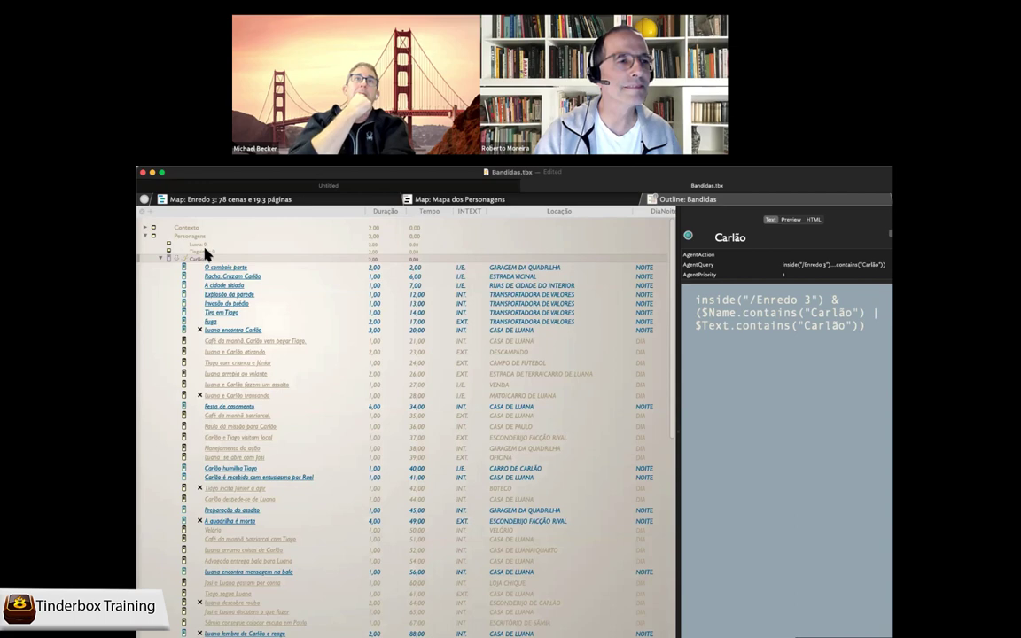
Open the Luana agent's query and select its Eventos path for editing
click(197, 245)
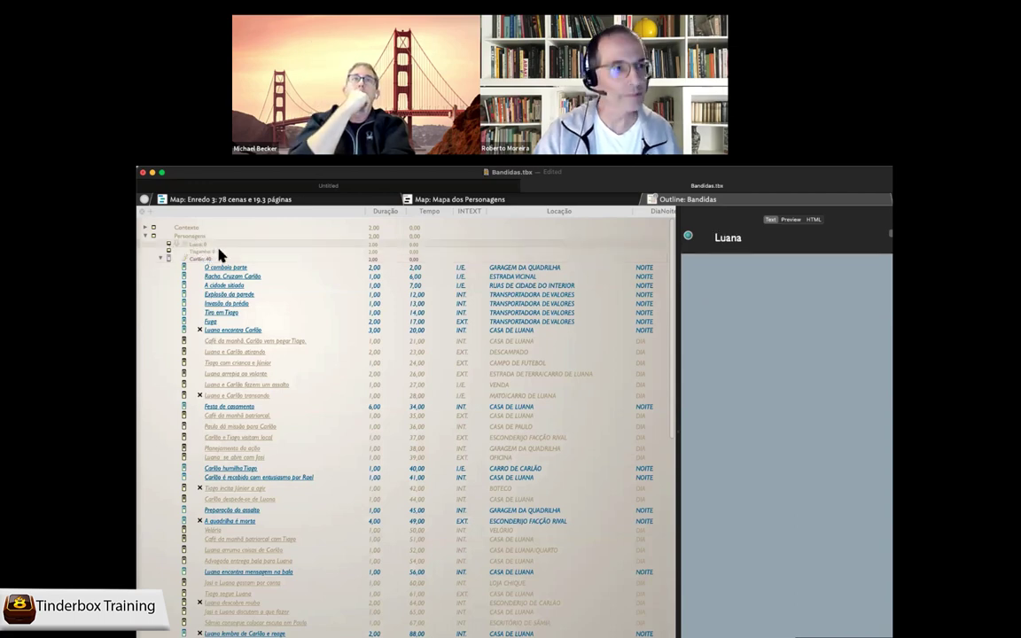
key(super+2)
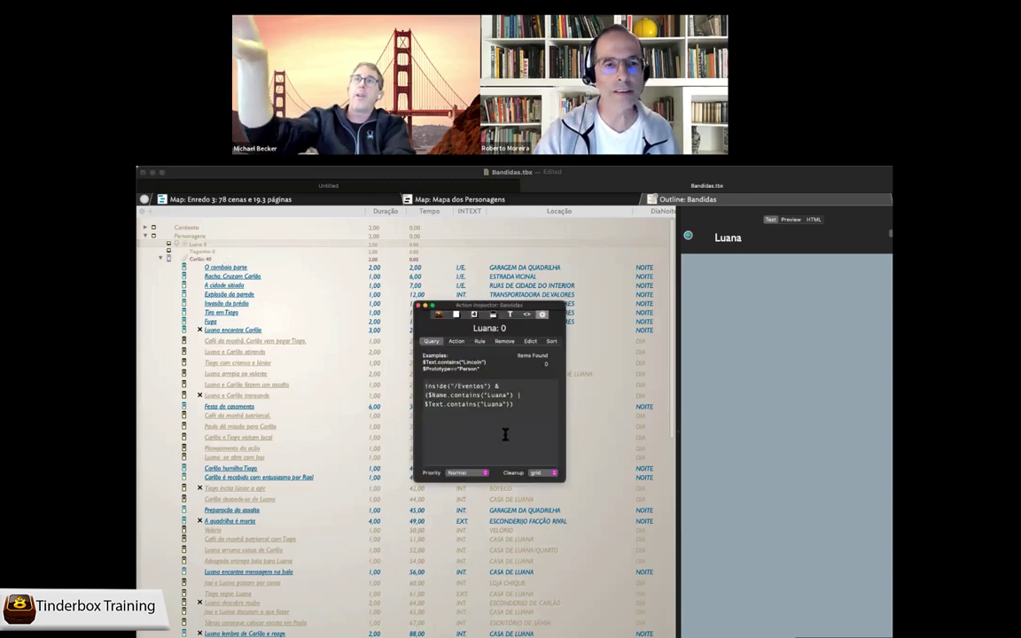
click(484, 387)
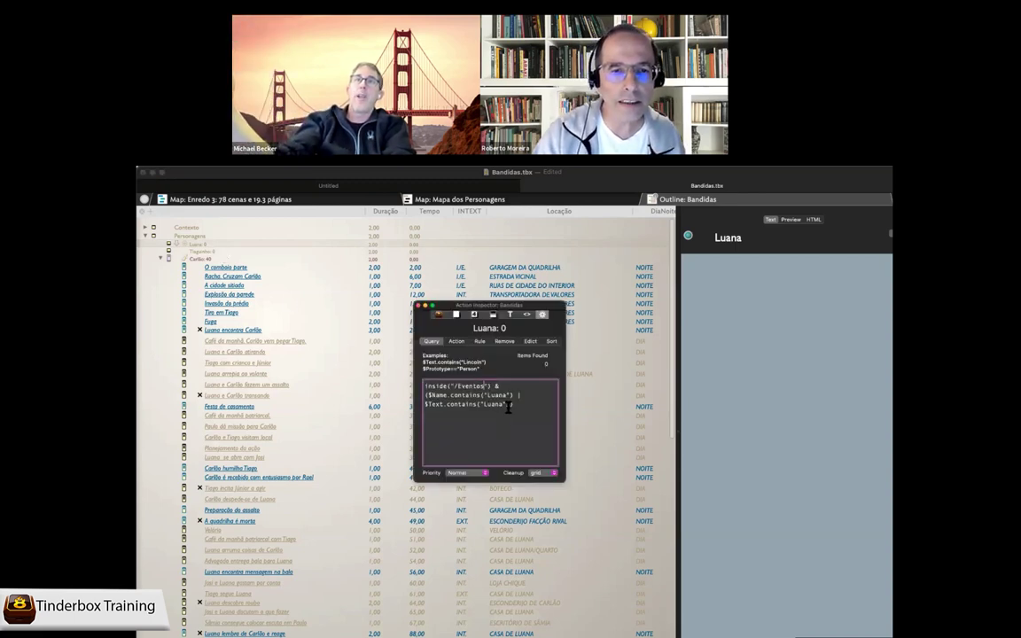
double_click(461, 386)
text(E)
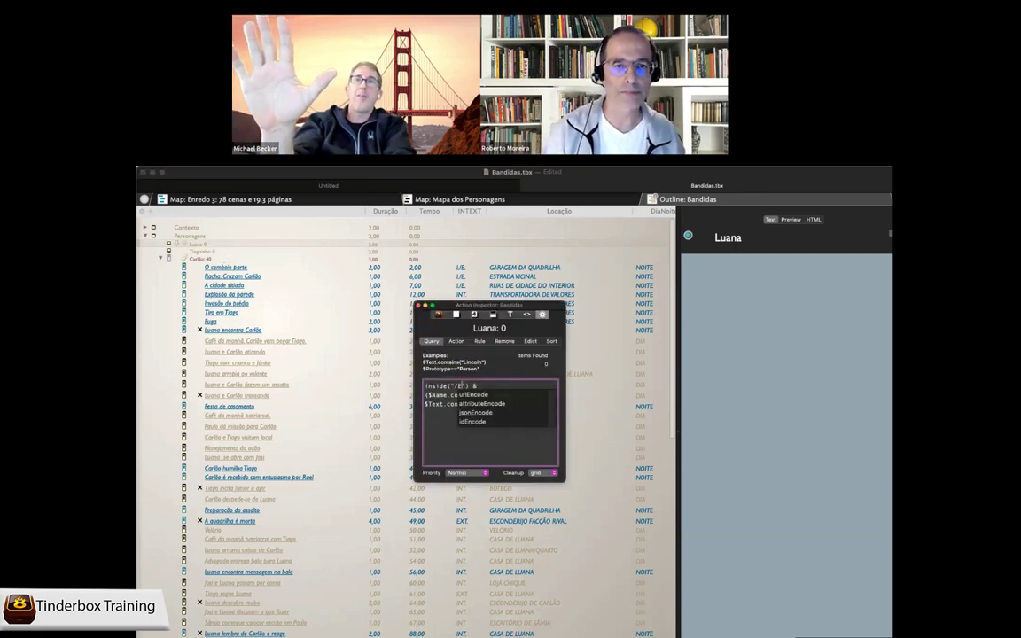
key(BackSpace)
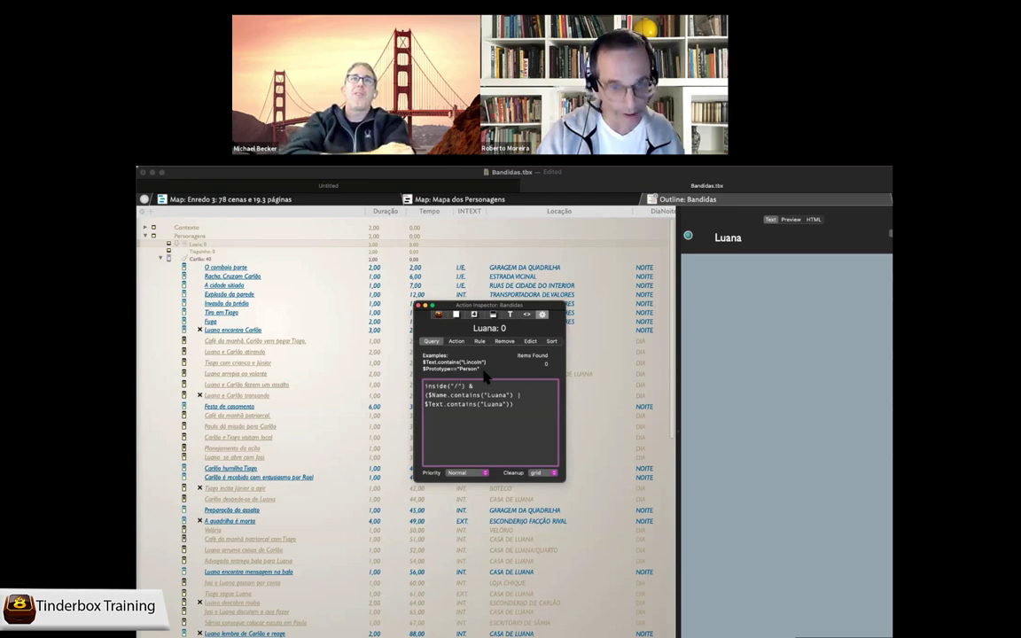
text(Eventos)
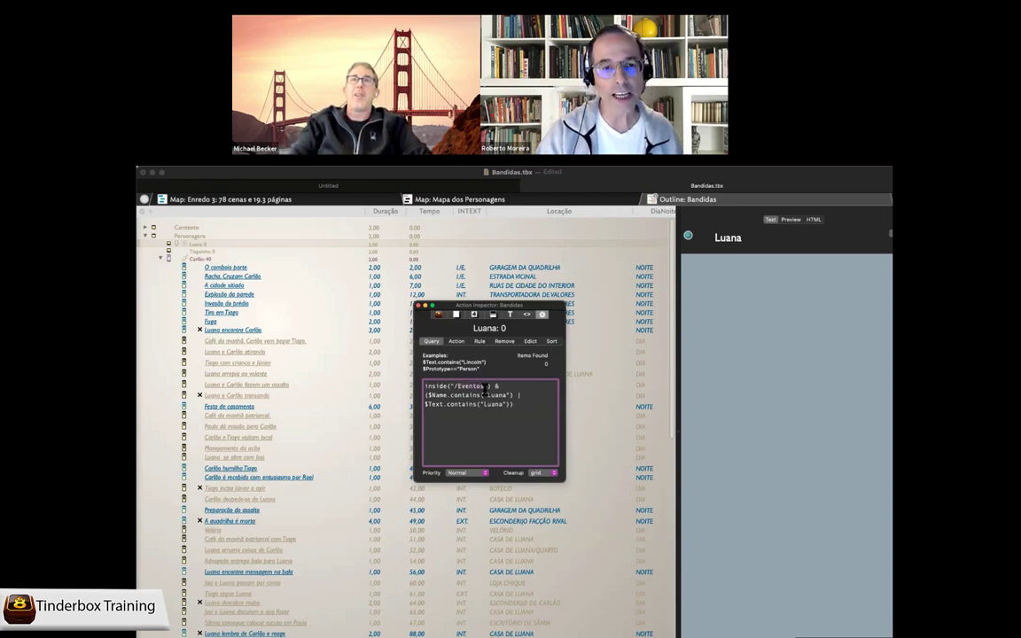
key(super+Down)
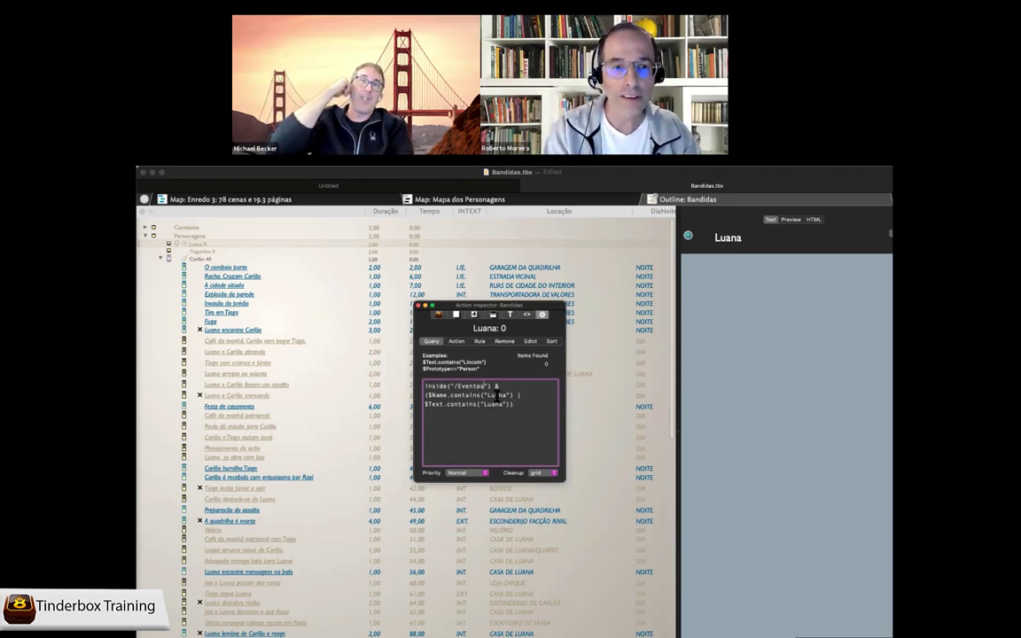
Replace Eventos with Enredo 3 in Luana's query, apply it and check the matched scenes
click(484, 386)
key(BackSpace)
key(BackSpace)
key(BackSpace)
key(BackSpace)
key(BackSpace)
key(BackSpace)
key(BackSpace)
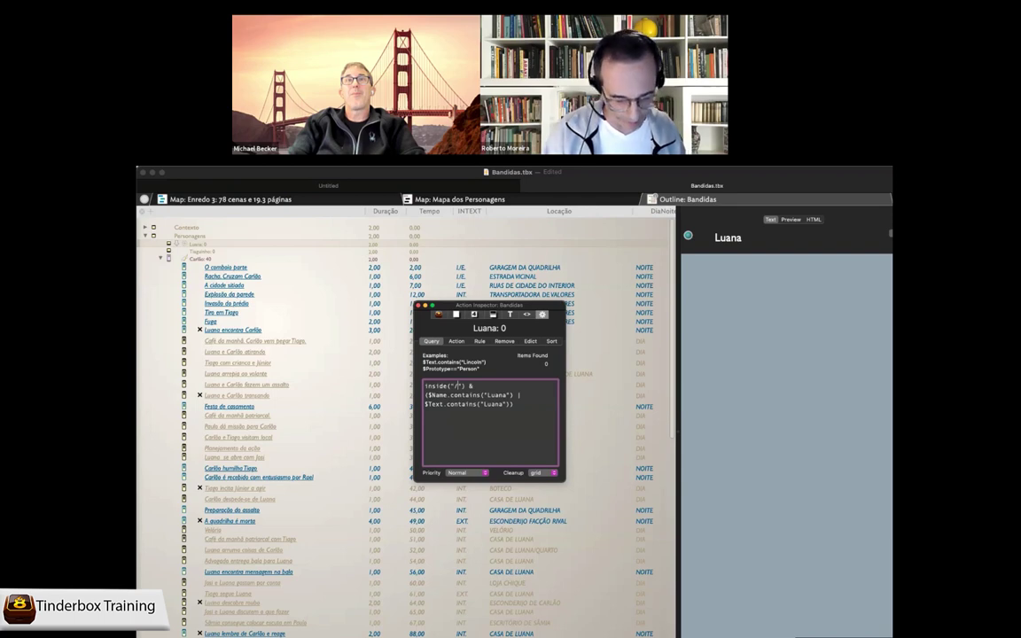
text(Enredo)
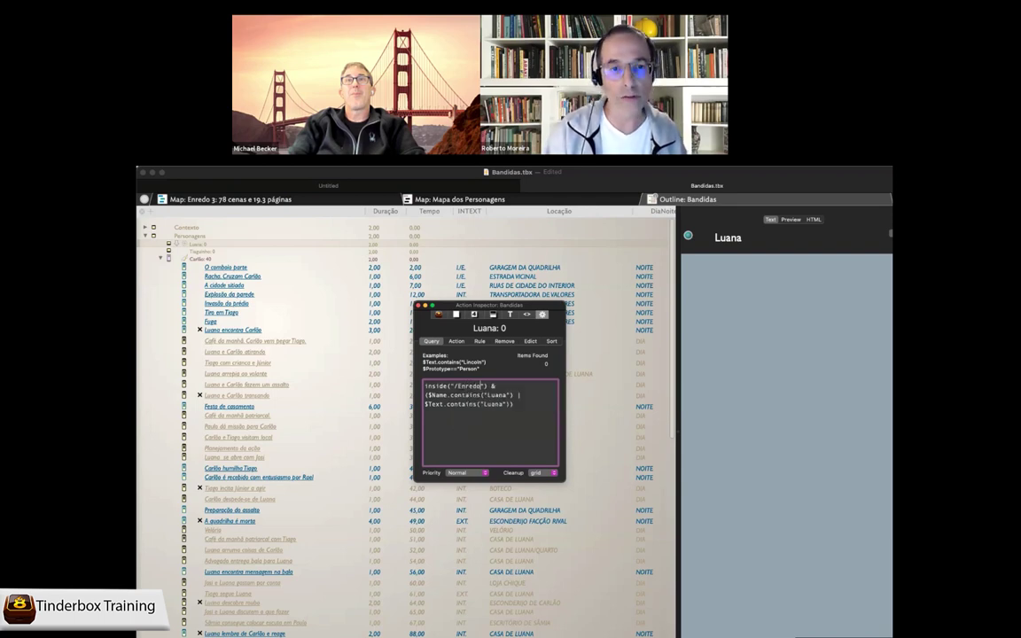
text( 3)
key(Return)
key(super+c)
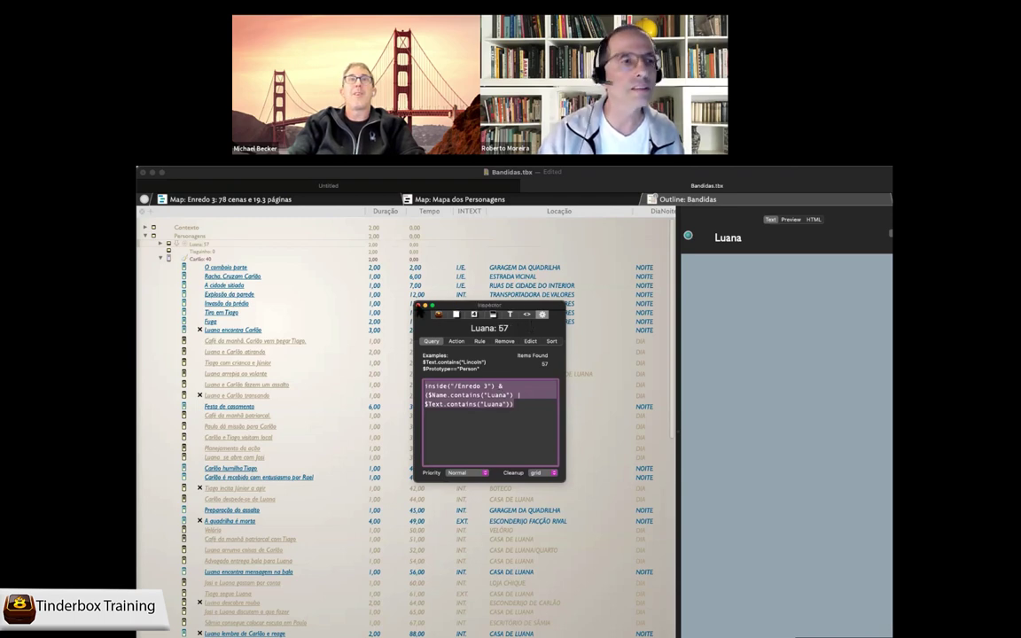
click(418, 306)
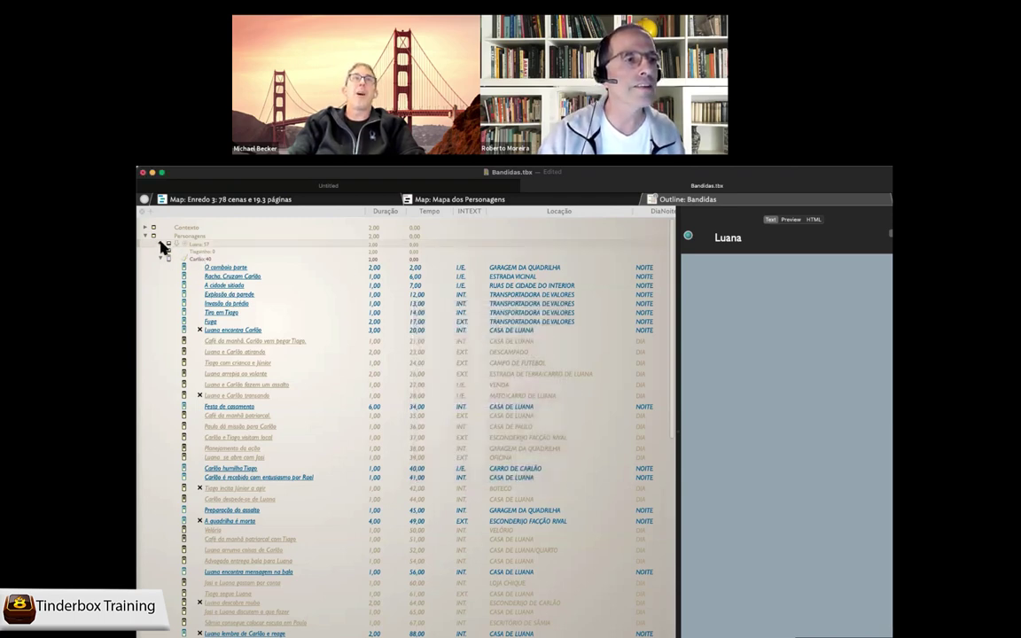
click(161, 245)
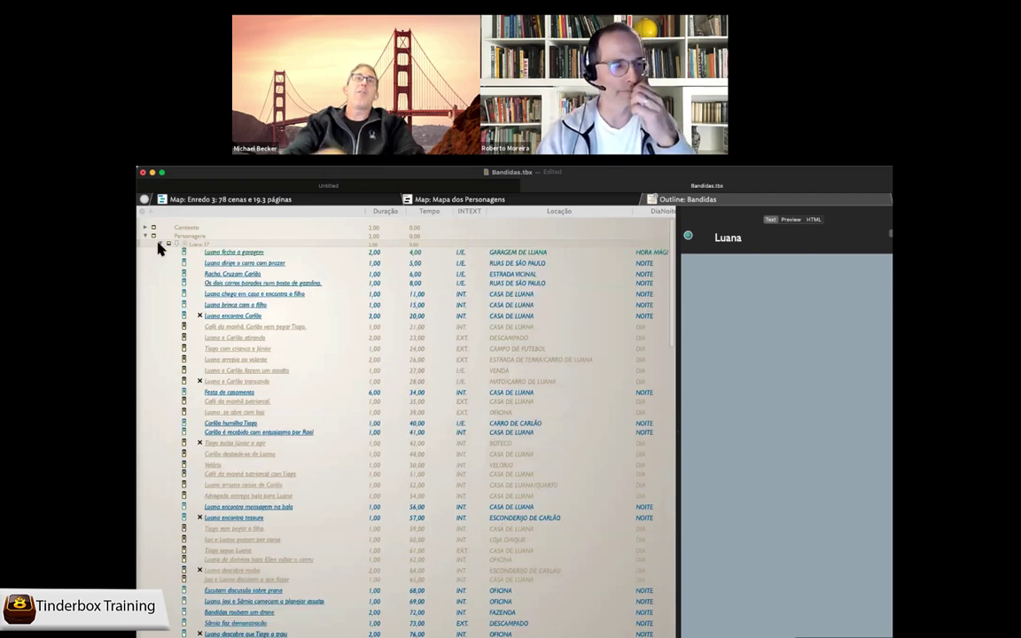
click(161, 246)
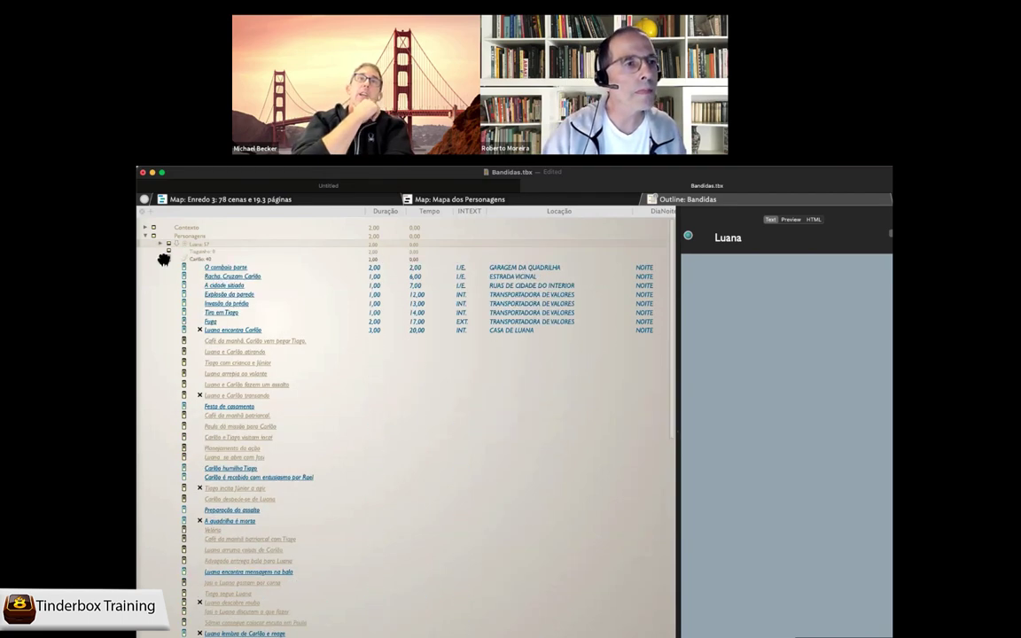
Collapse Carlão's scenes, then compare the Code prototype note with the Carlão agent
click(161, 258)
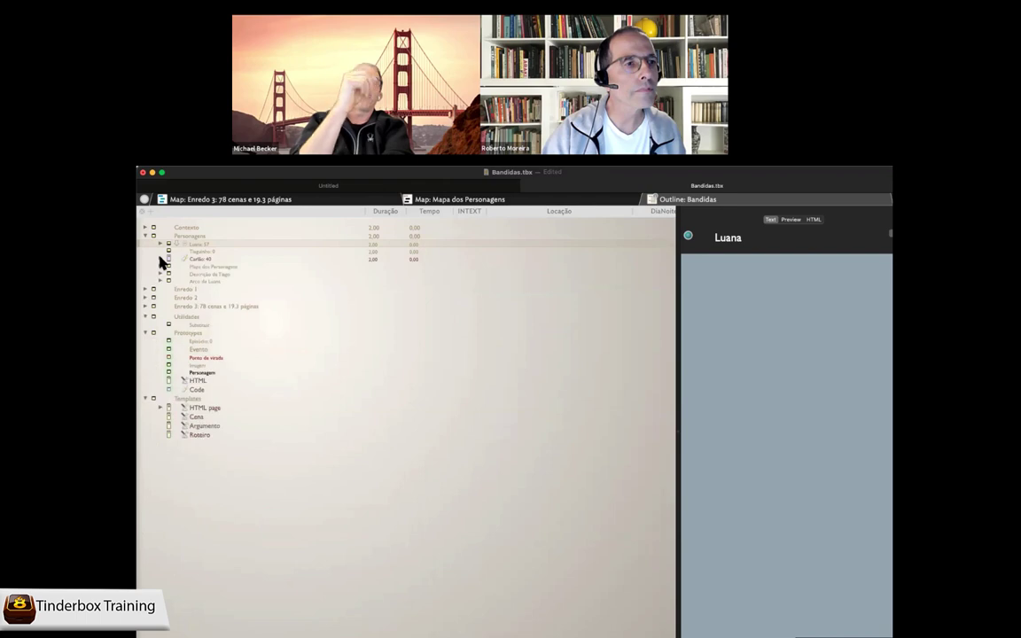
click(205, 391)
click(203, 259)
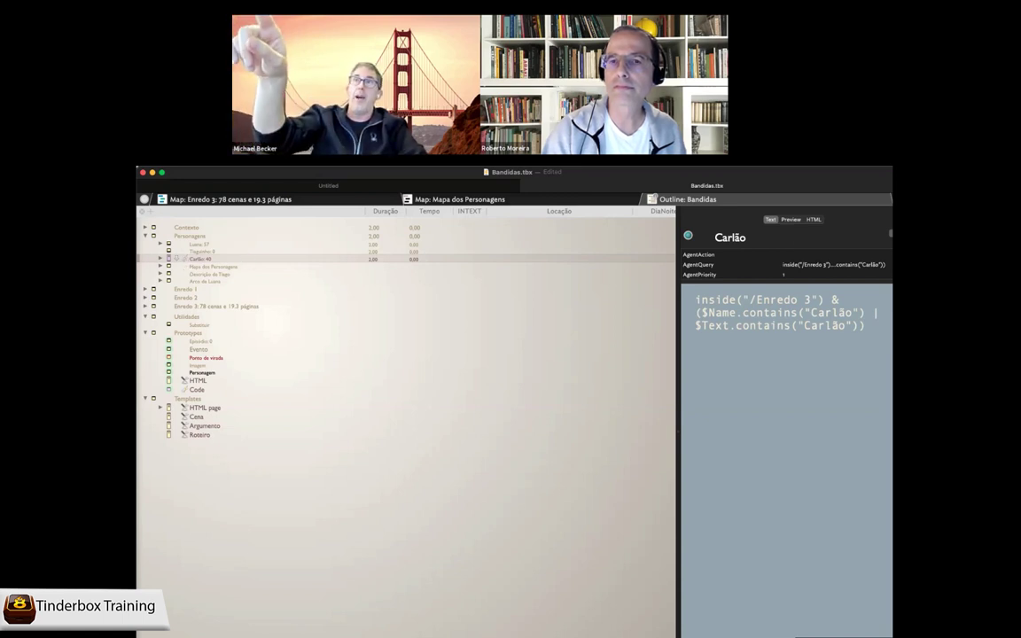
Assign the Code prototype to the Luana agent and inspect its AgentQuery value
click(206, 246)
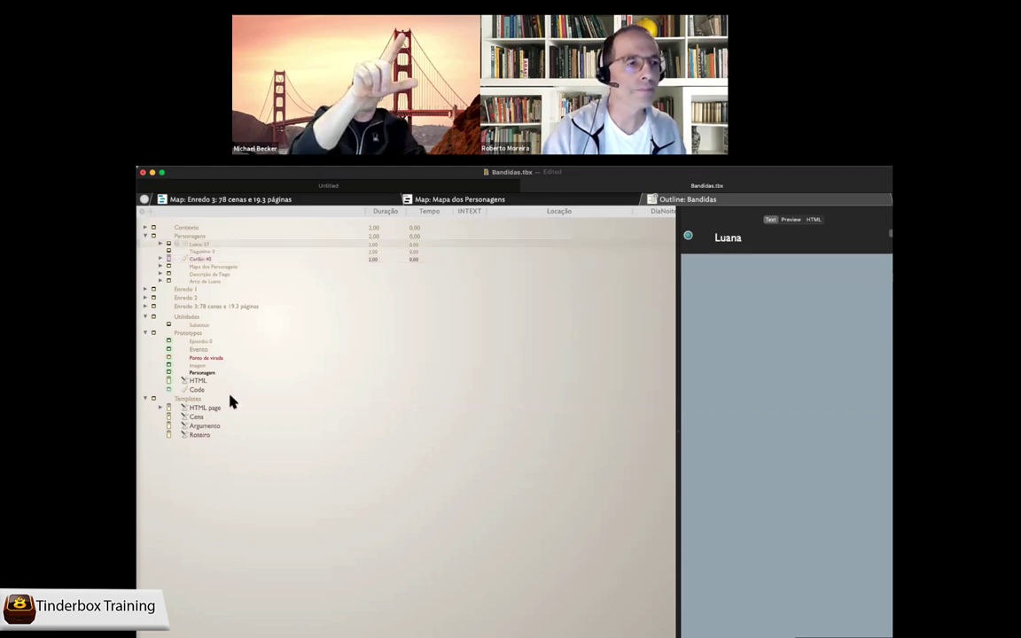
right_click(197, 246)
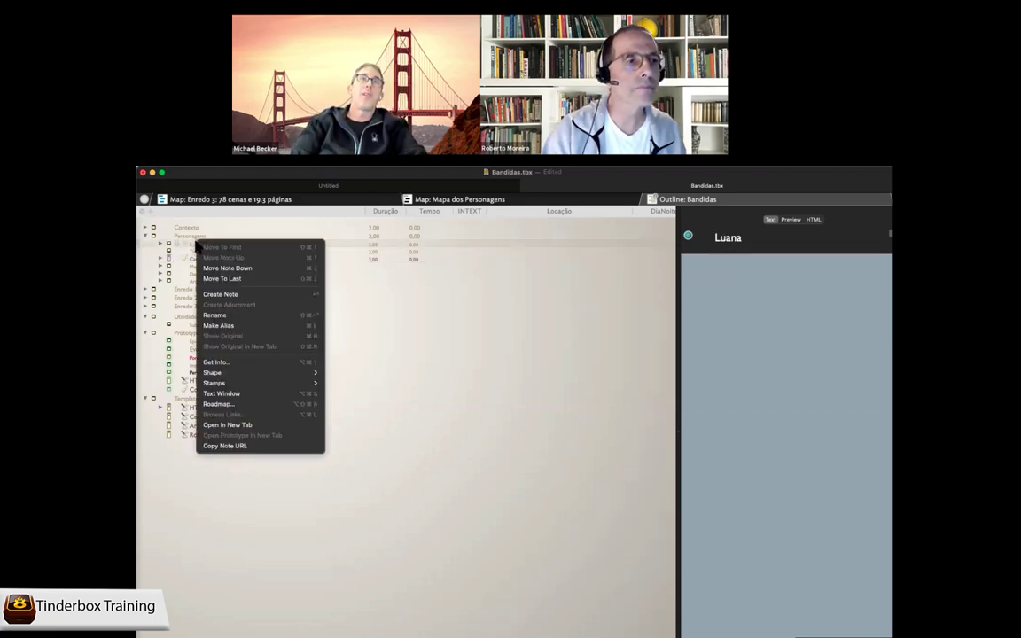
click(167, 247)
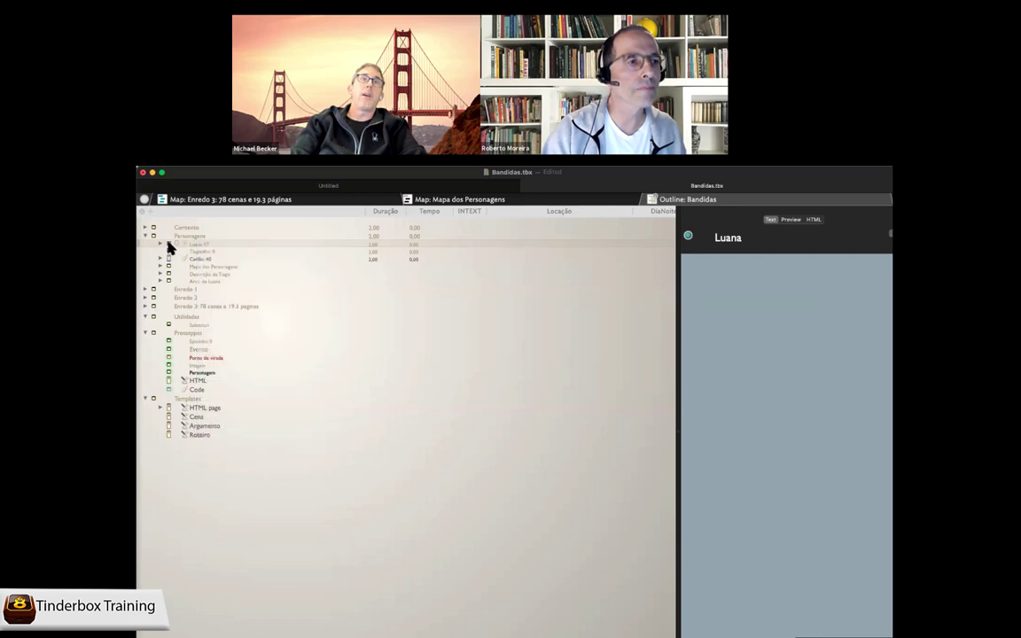
click(172, 249)
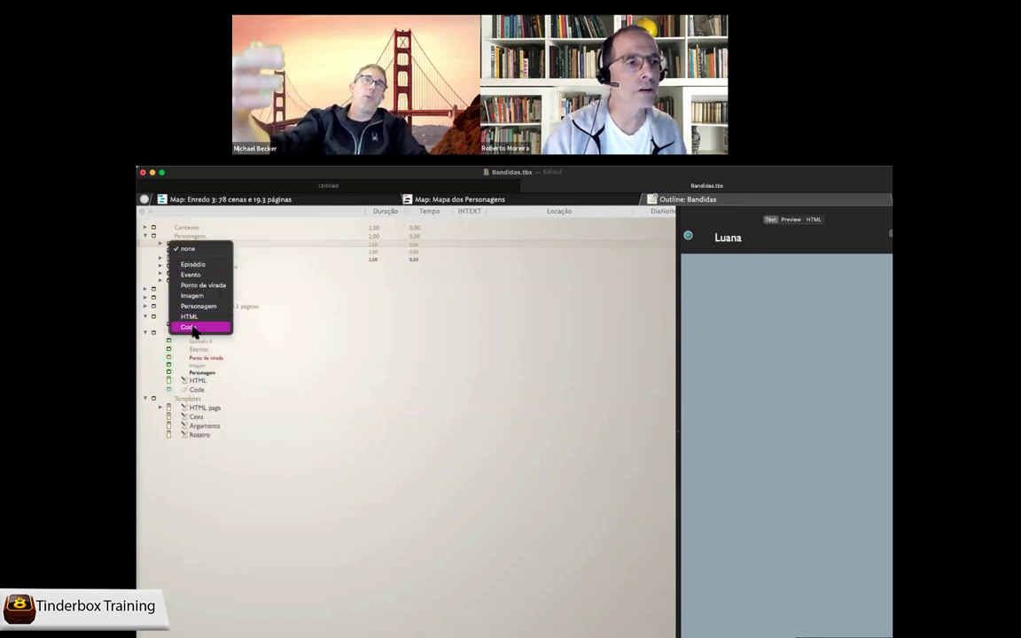
click(191, 328)
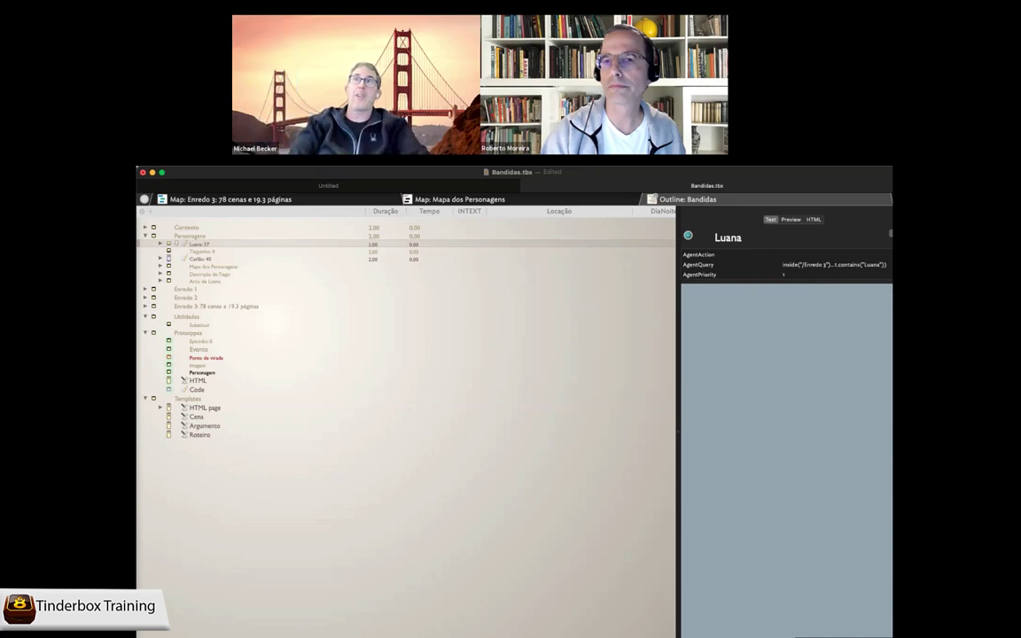
click(829, 265)
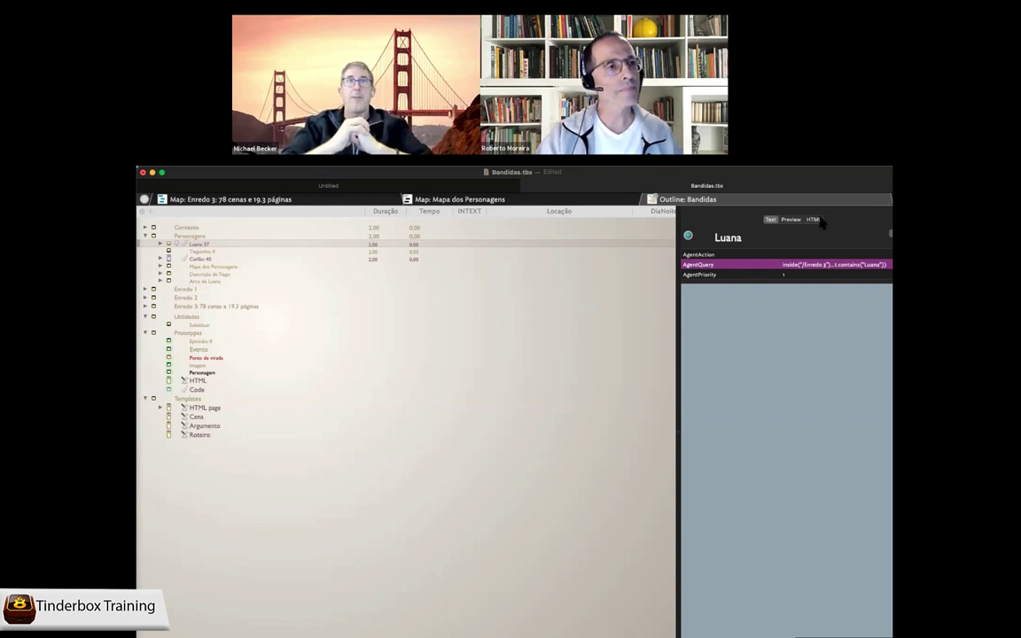
Paste Luana's full inside("/Enredo 3") agent query into Luana's note text
click(197, 253)
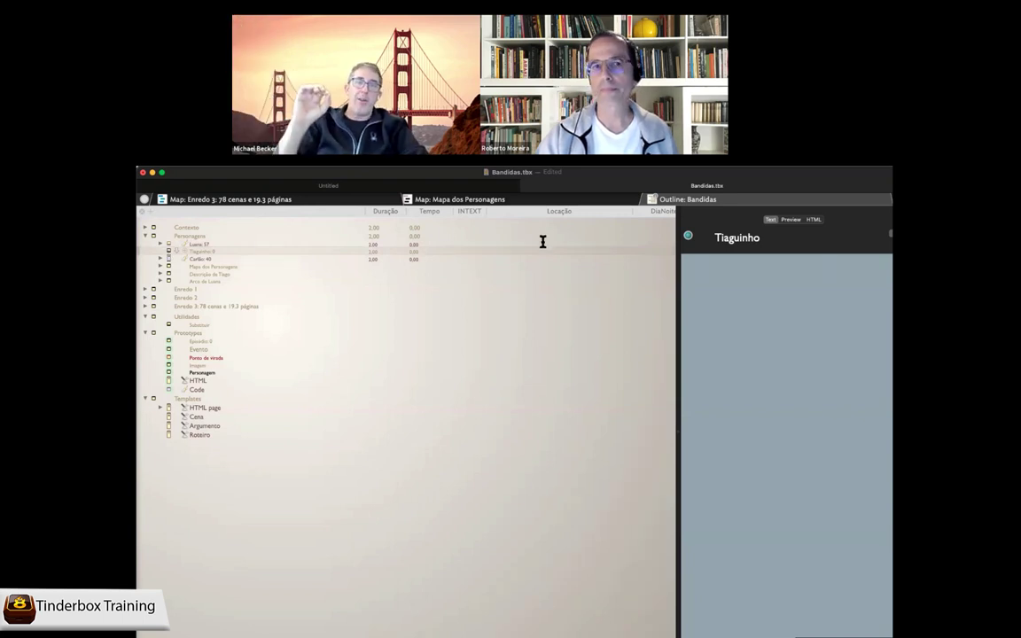
click(211, 243)
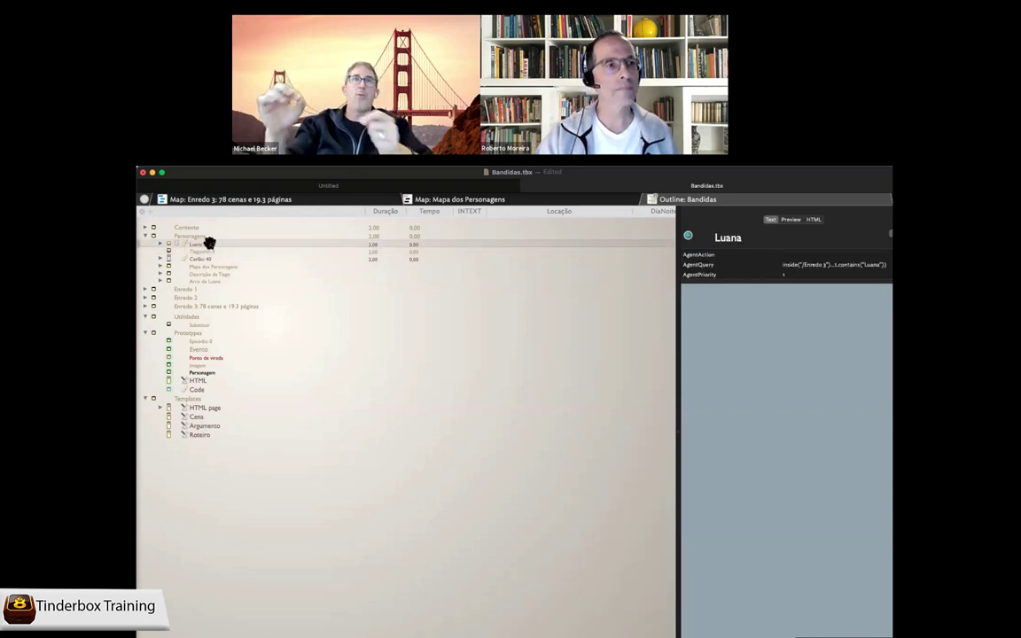
click(809, 266)
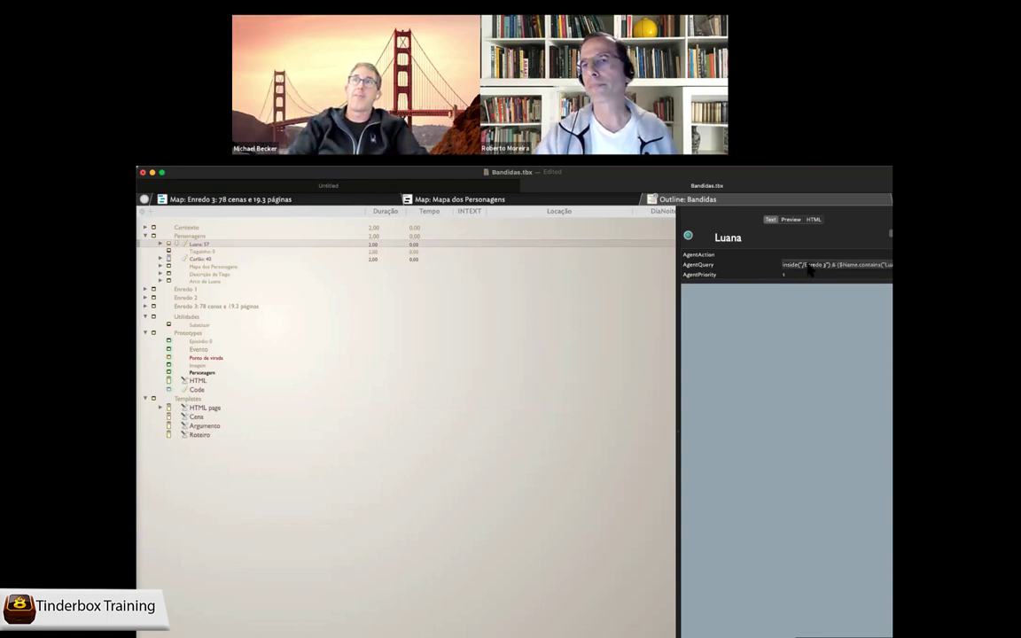
key(Return)
click(809, 266)
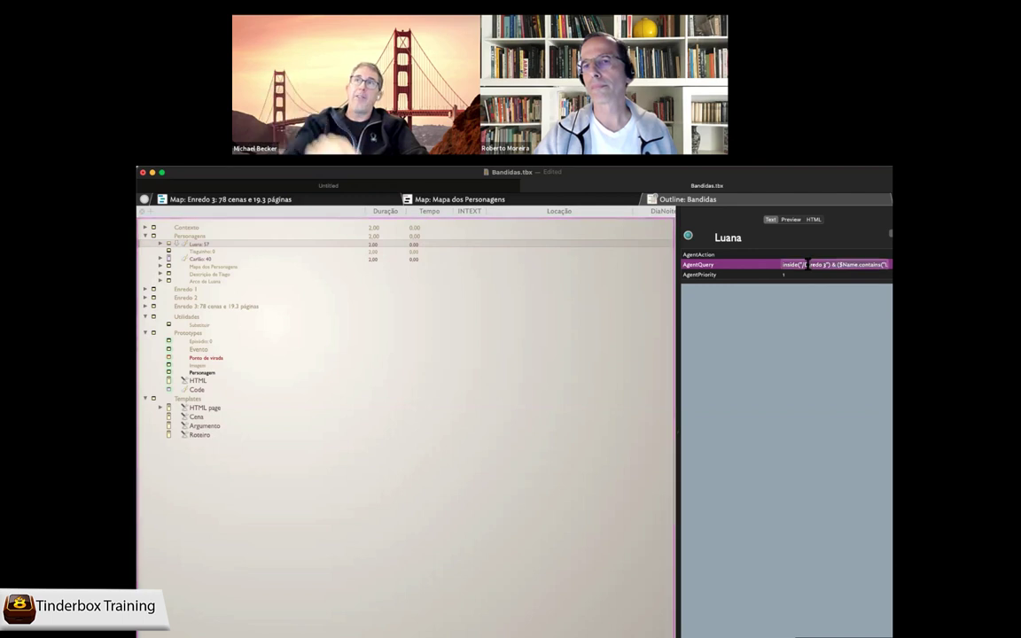
click(766, 303)
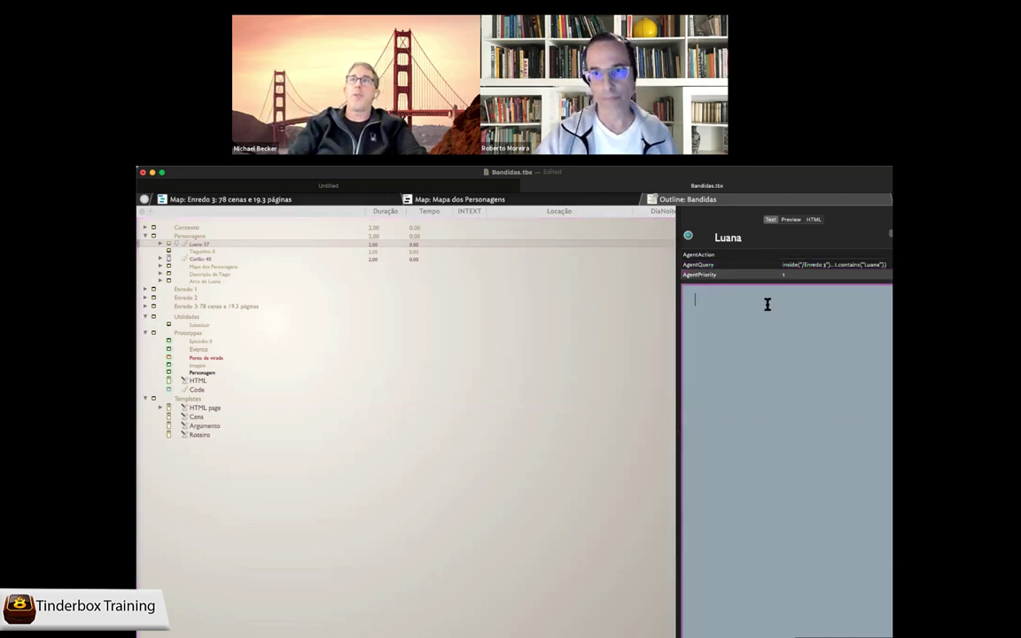
key(super+v)
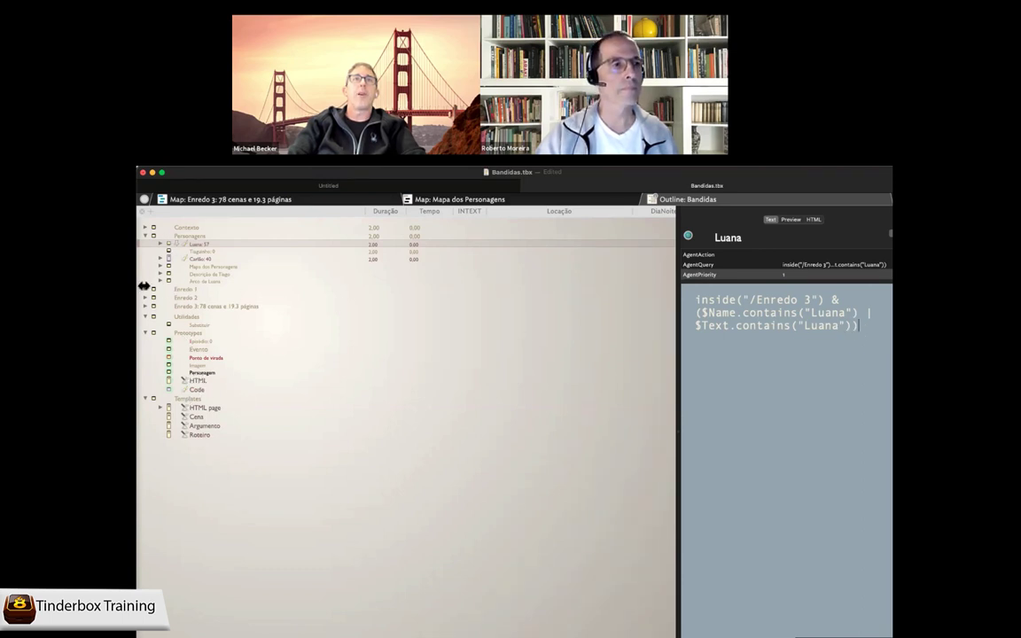
Add a new note named Teste right after Utilidades
click(173, 320)
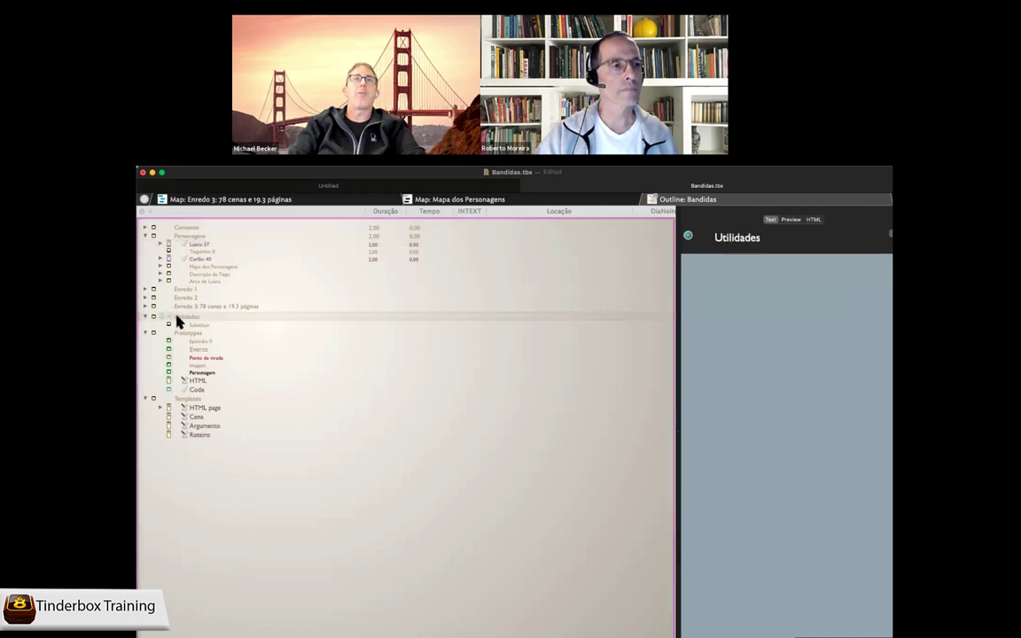
click(188, 326)
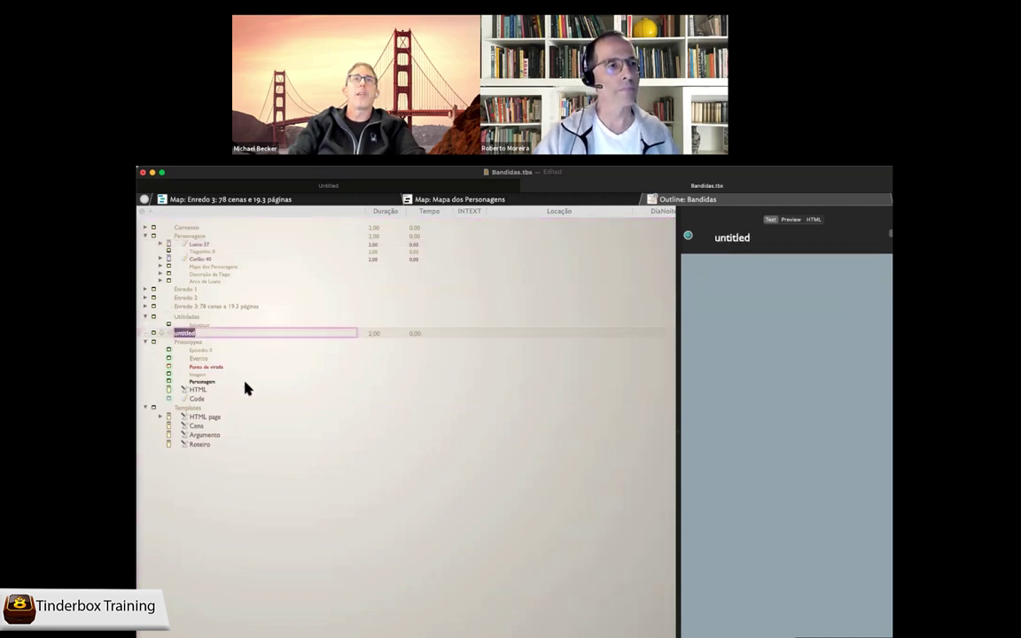
click(229, 373)
click(193, 325)
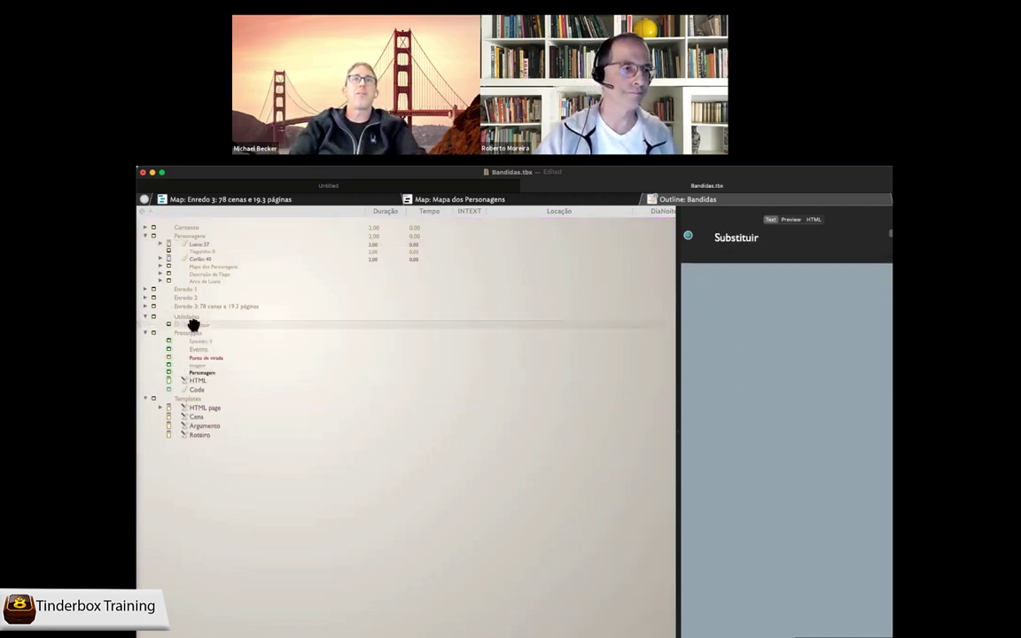
click(195, 317)
key(Return)
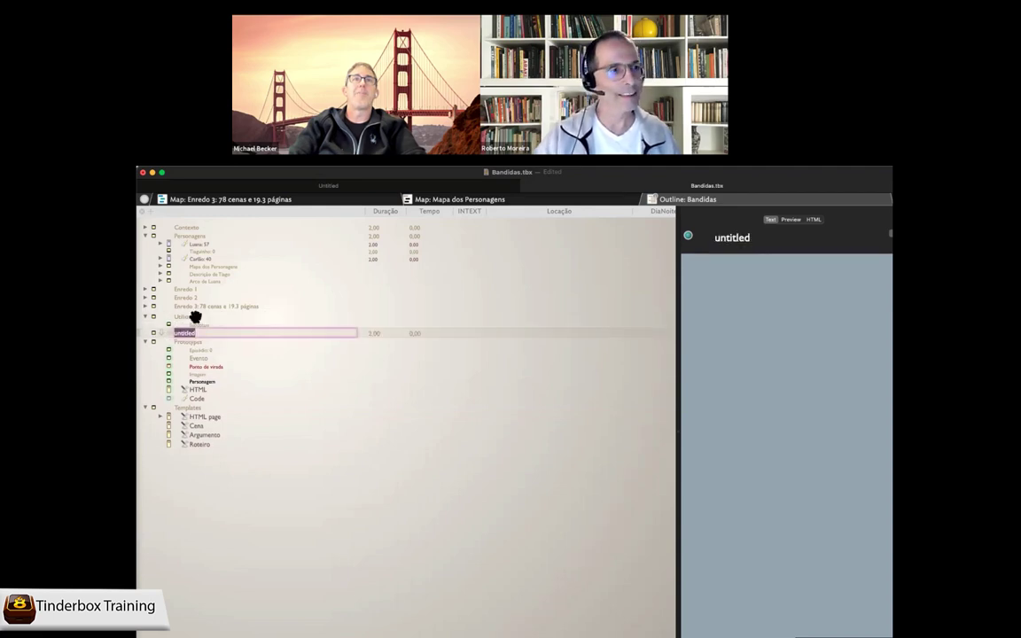
text(Texto)
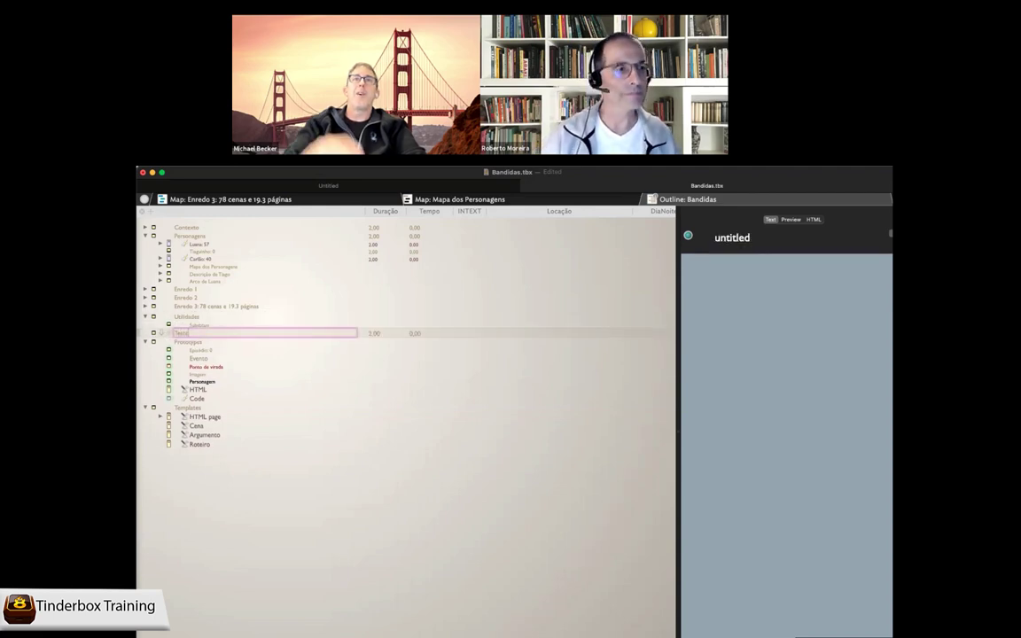
key(Return)
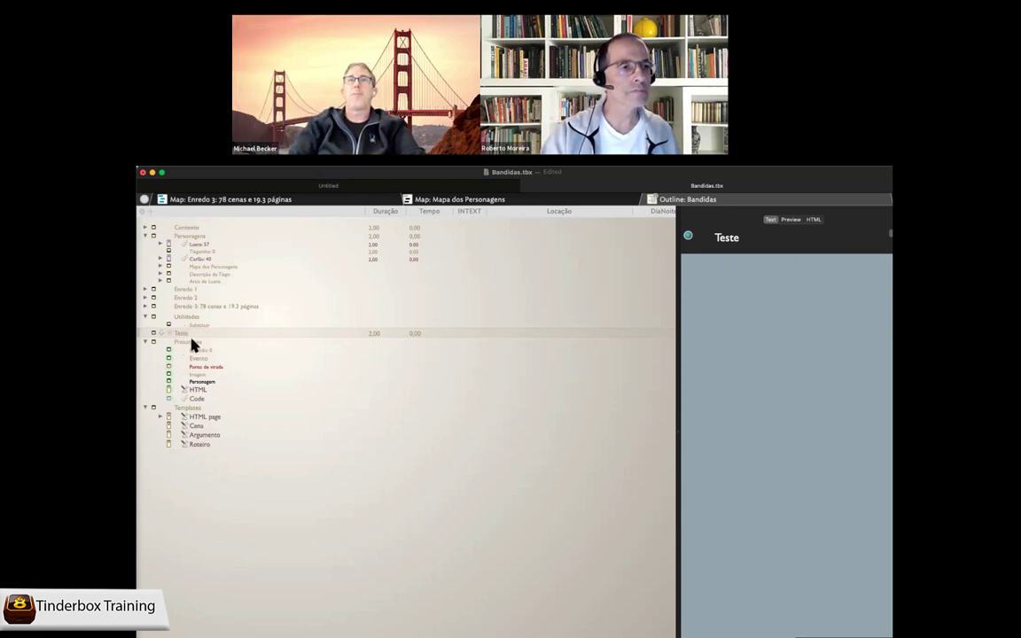
Paste Luana's query into Teste's text and change the $Text.contains term to Aleic
click(193, 245)
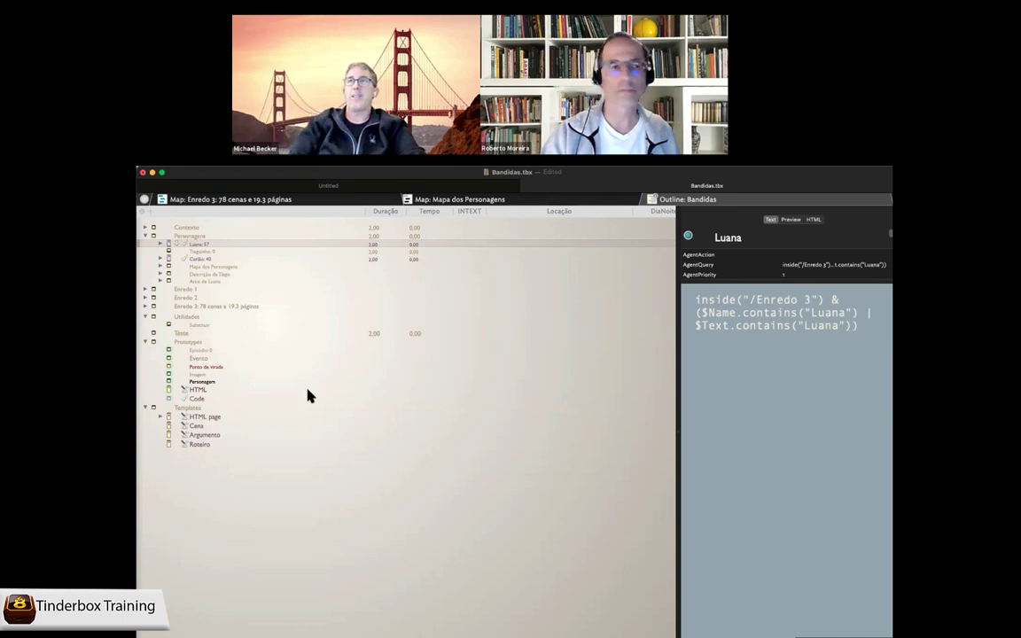
click(200, 334)
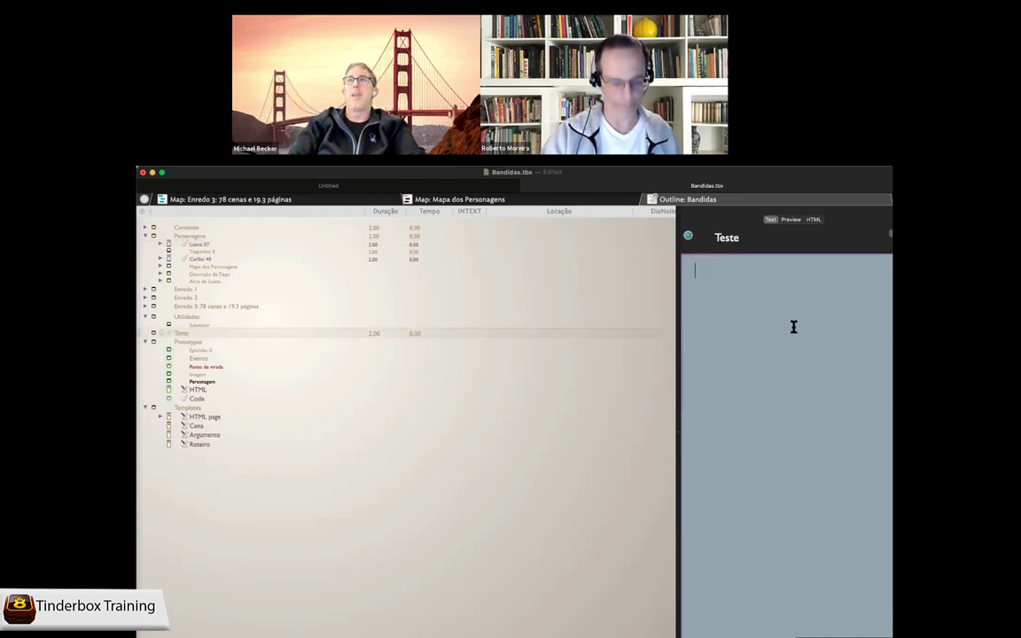
text(inside("/Enredo 3") & ($Name.contains("Luana") | $Text.contains("Luana")))
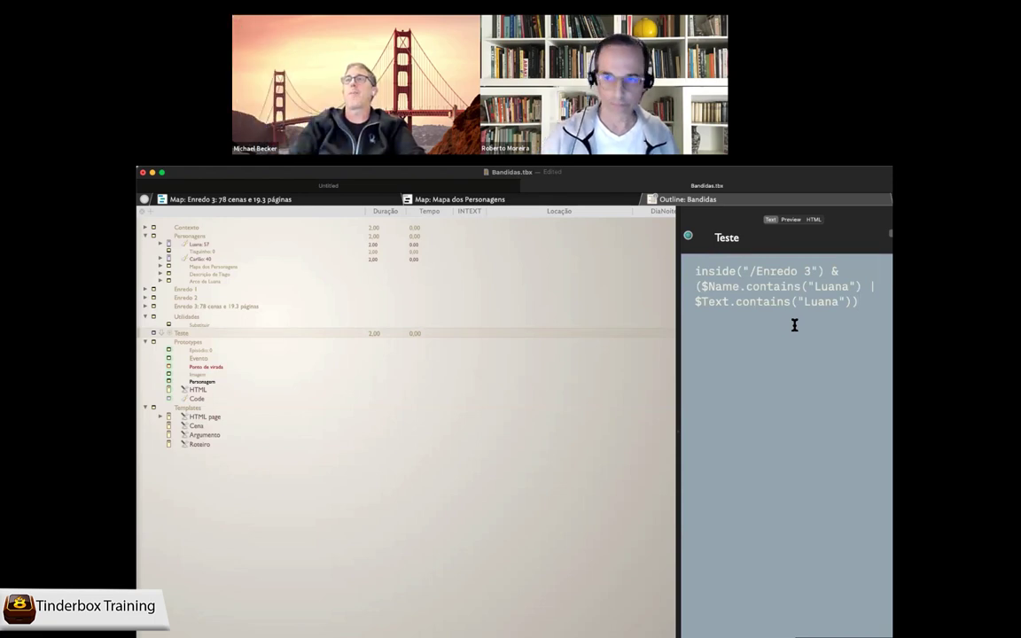
drag(840, 302, 804, 303)
text(Aleic)
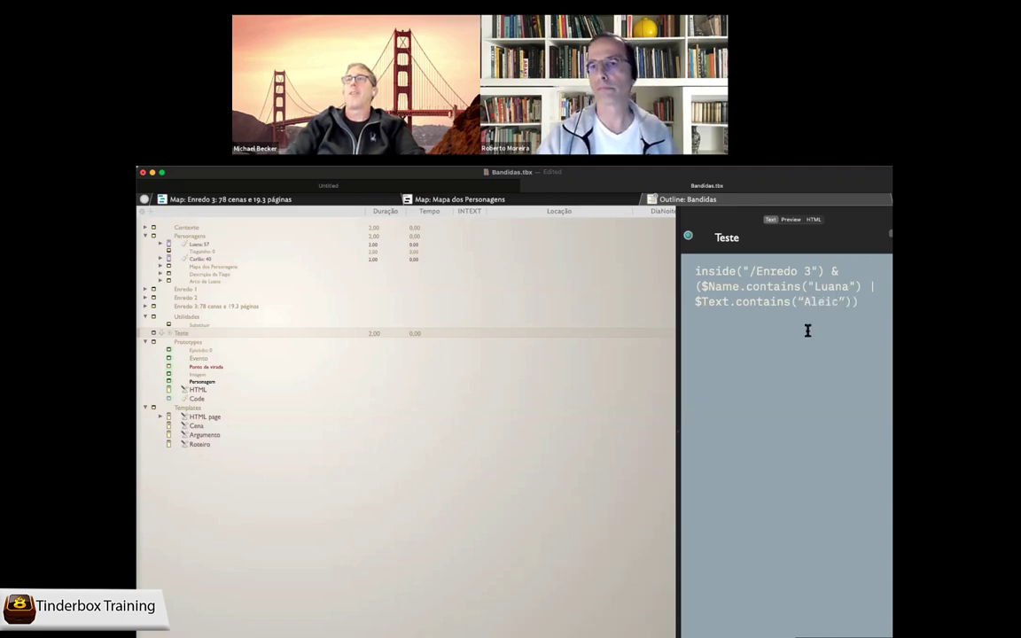
double_click(802, 302)
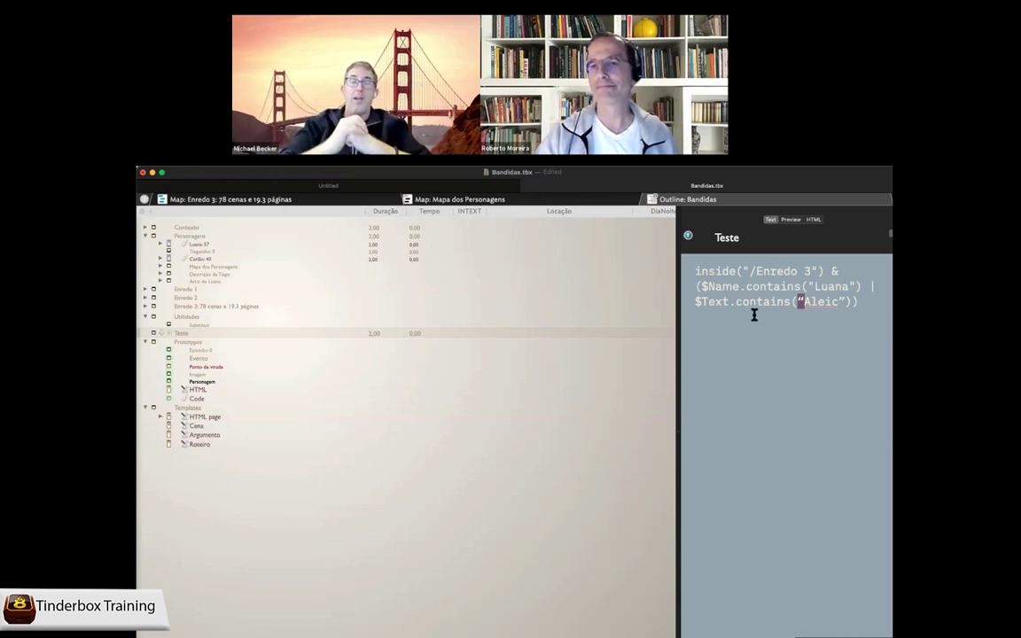
Try editing Carlão's query term, undo the change, then delete the Teste note
click(197, 259)
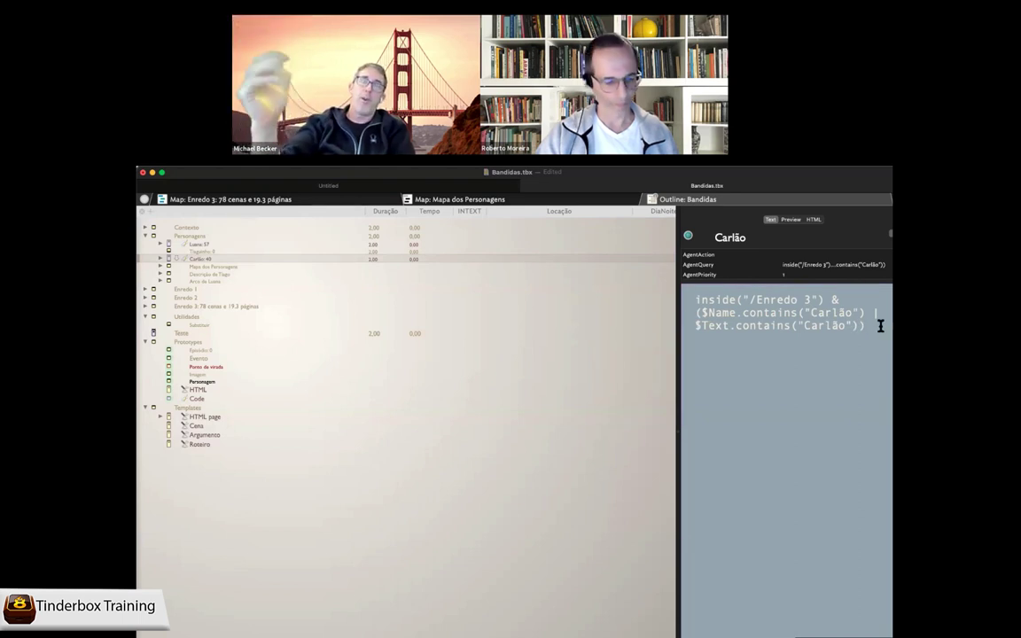
drag(845, 325, 805, 326)
text(a)
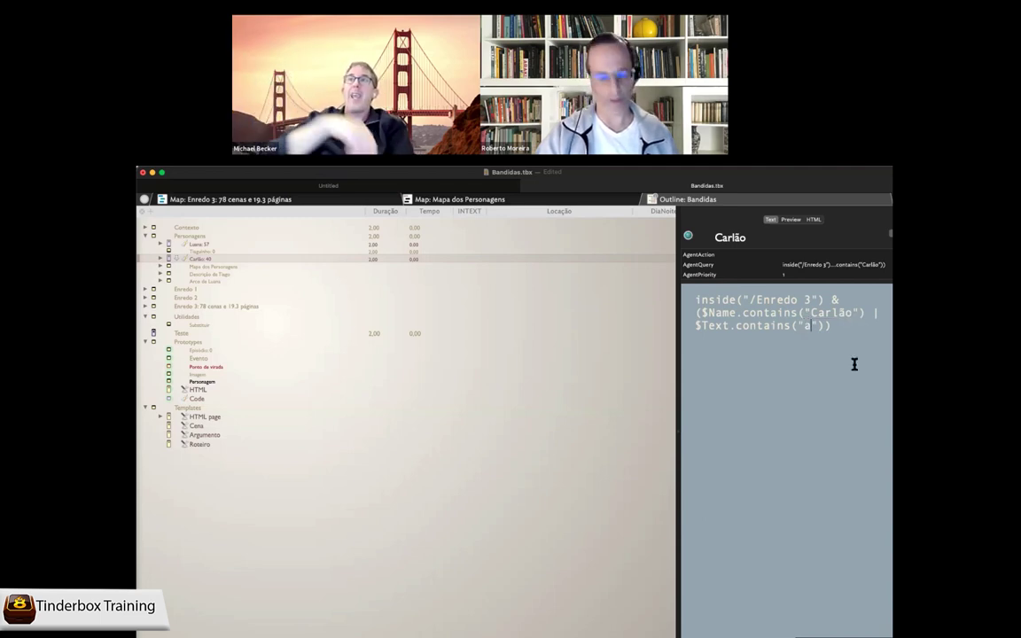
key(super+z)
key(super+Right)
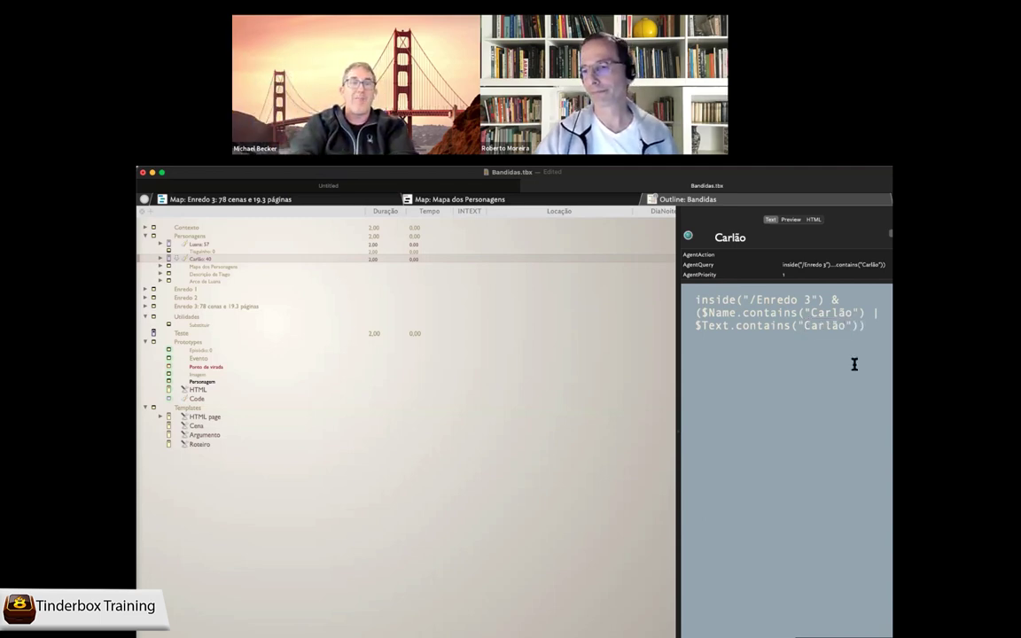
click(183, 332)
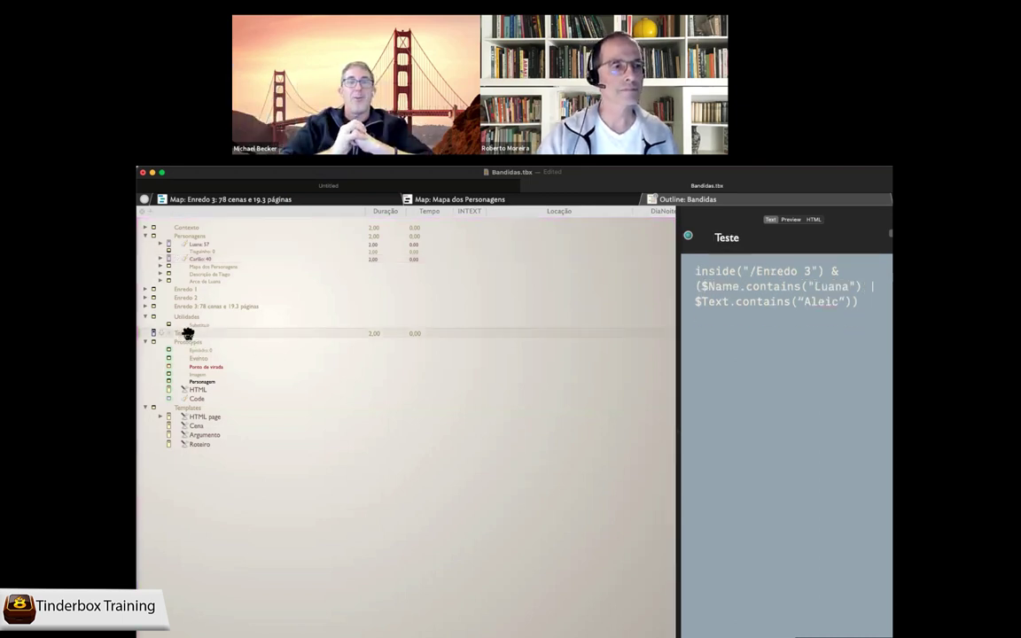
key(Delete)
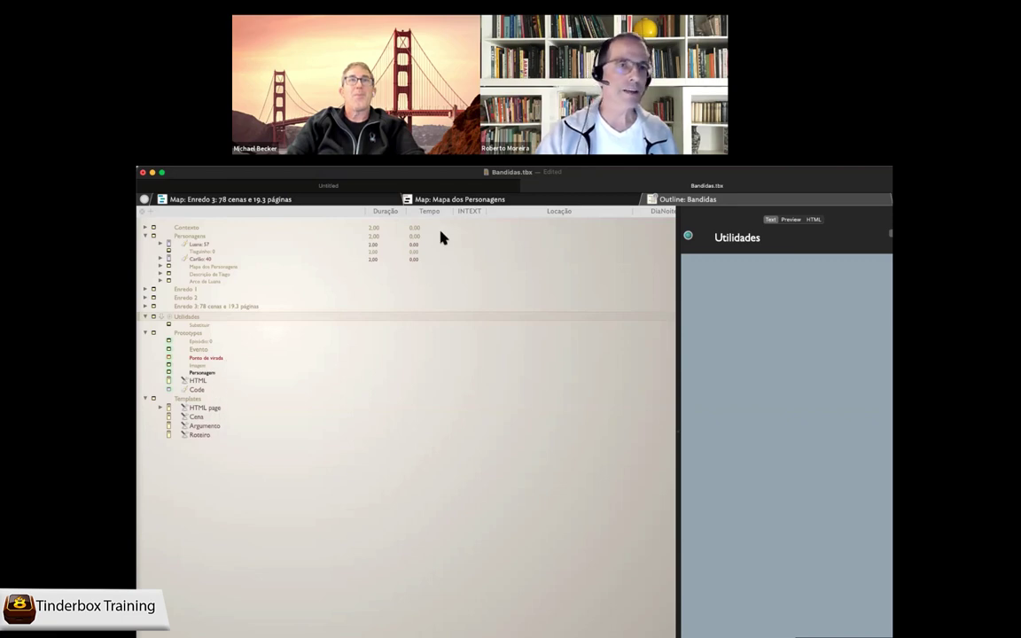
Go to the Enredo 3 map and select the O comboio parte scene
click(460, 200)
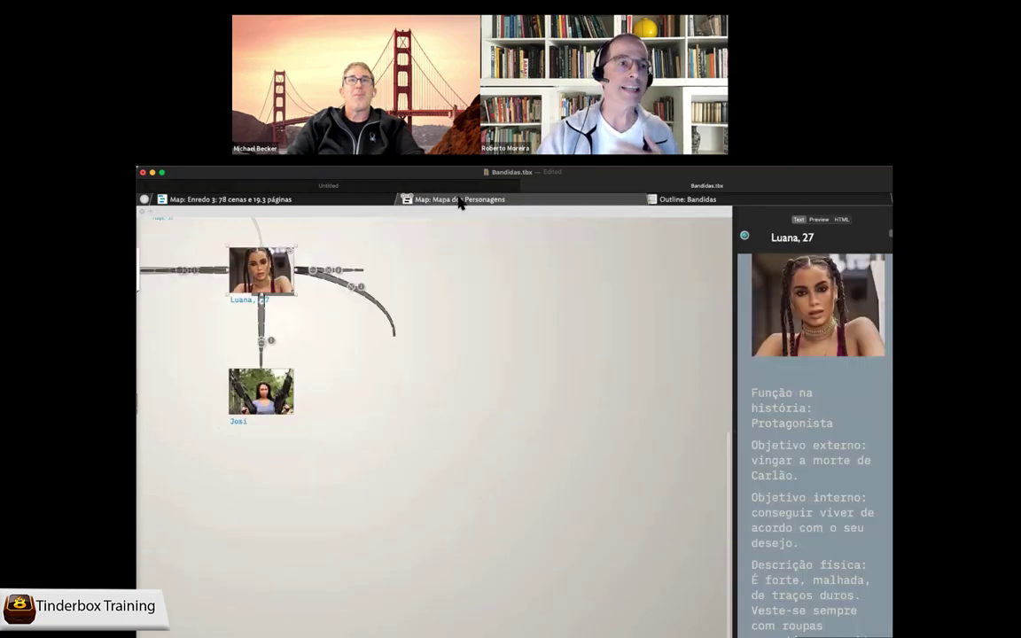
click(246, 203)
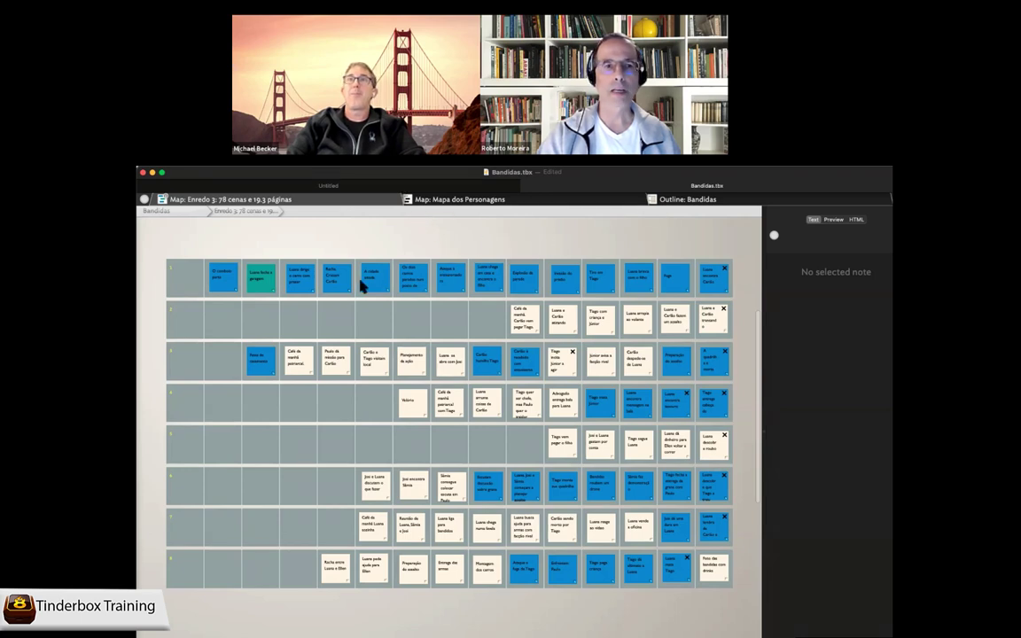
click(224, 279)
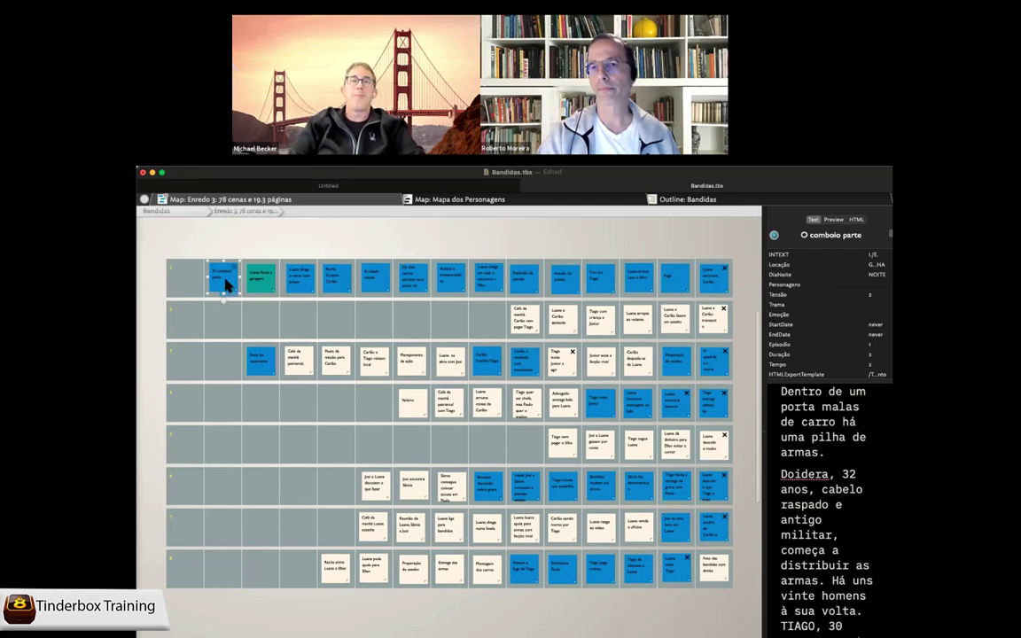
Open the Action Inspector for O comboio parte and go to its Edict tab
key(super+4)
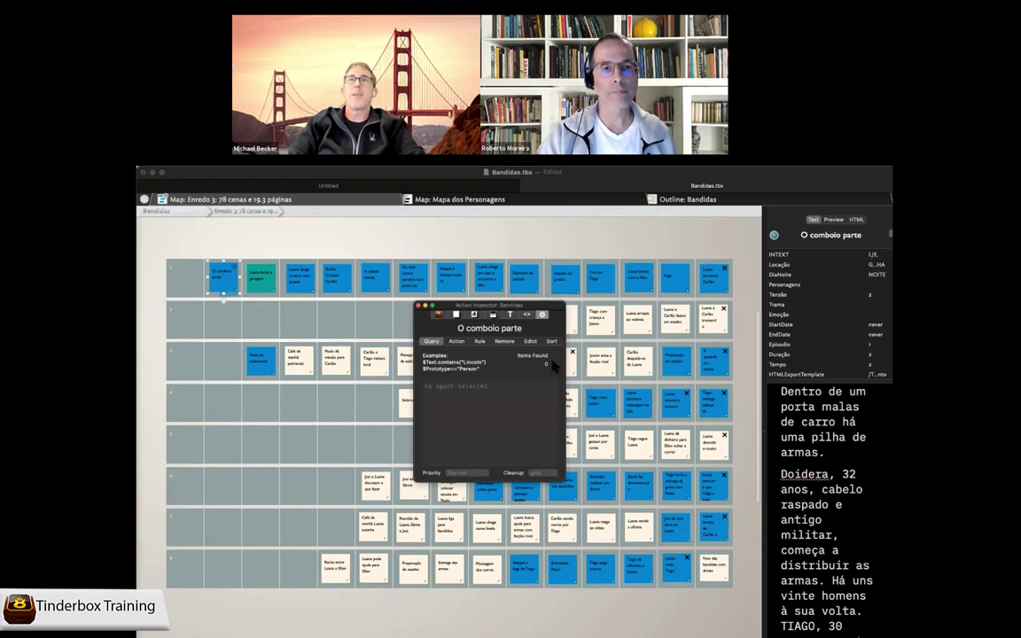
drag(527, 304, 538, 297)
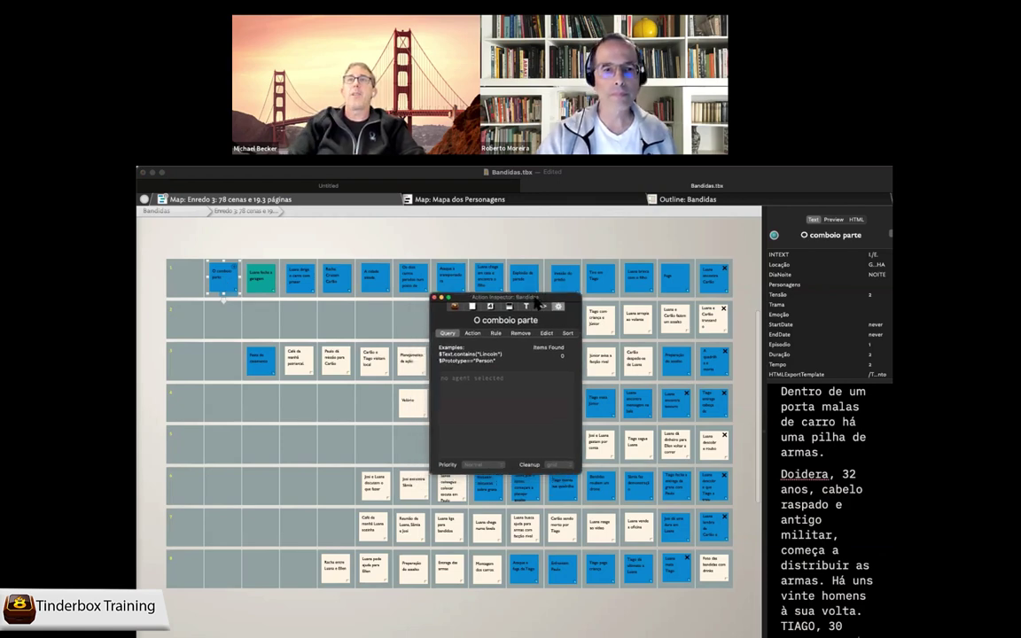
click(547, 334)
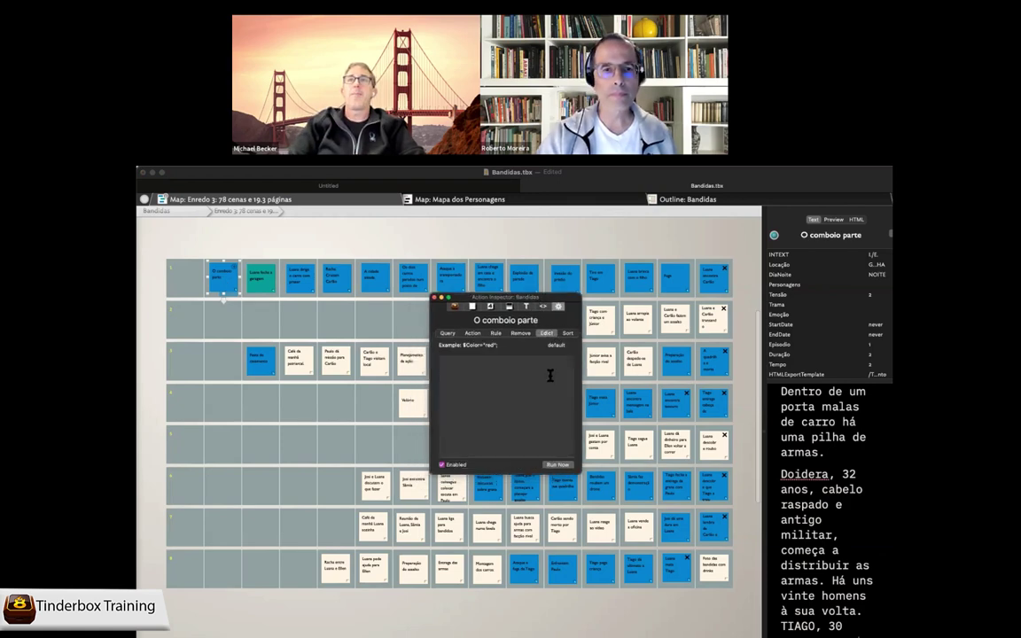
click(503, 368)
Write $Flags in the edict, deleting the stray $ and the leading if
text(if)
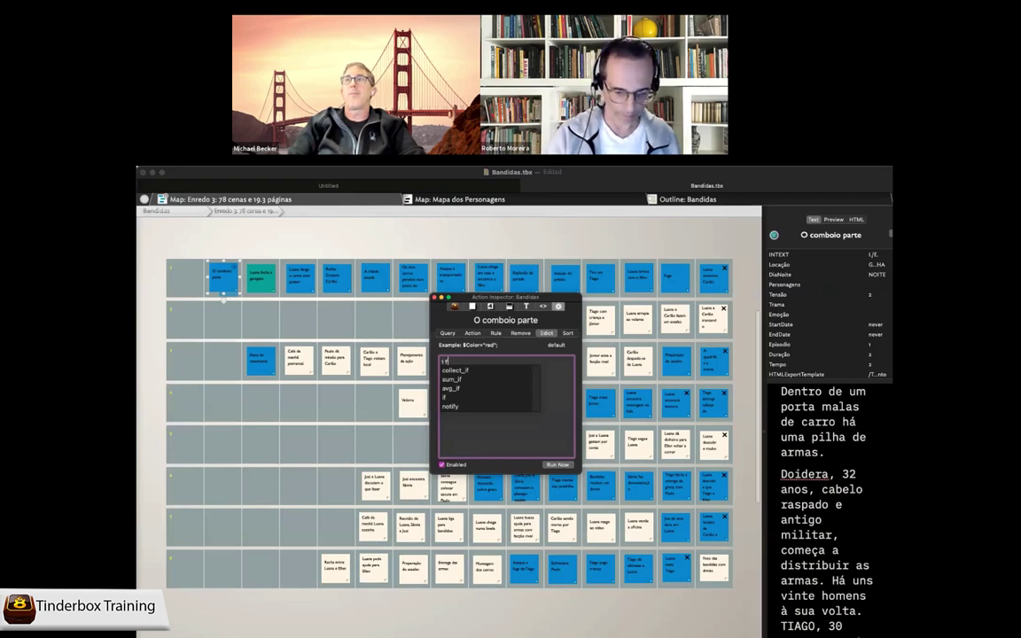
text(()
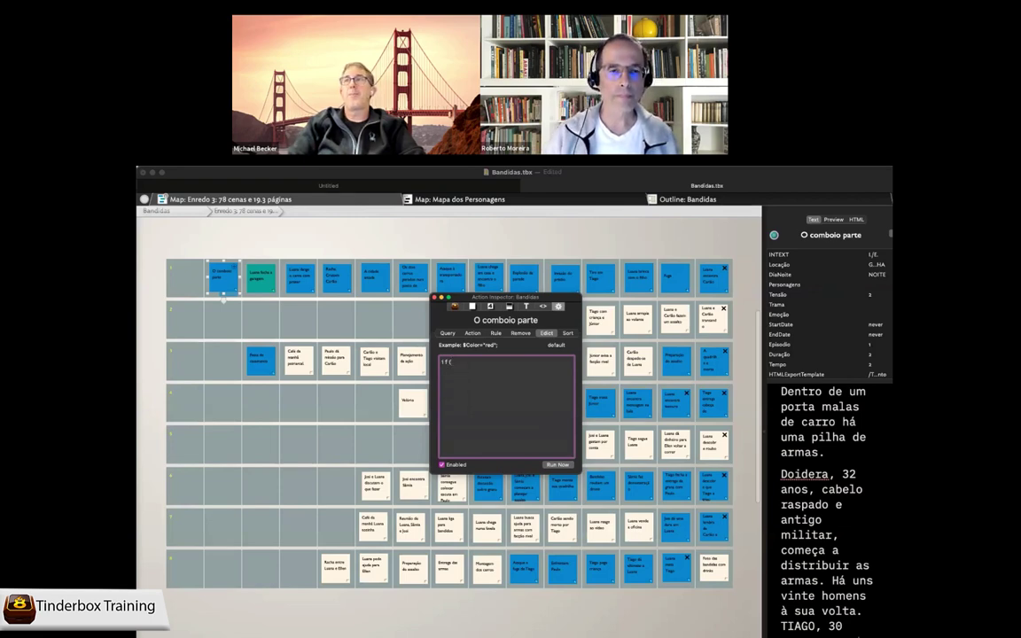
text($)
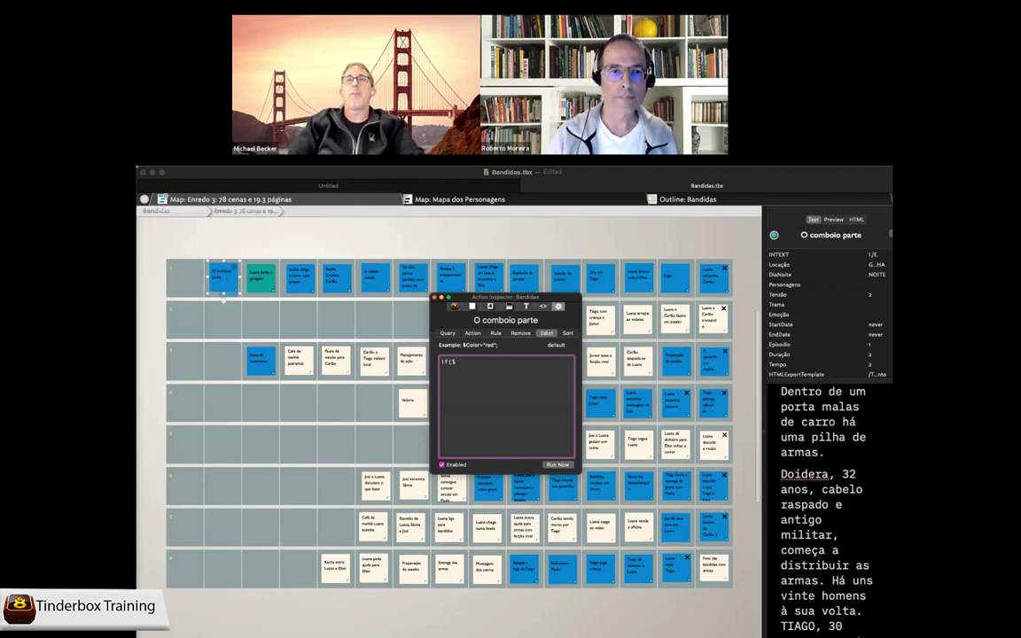
key(BackSpace)
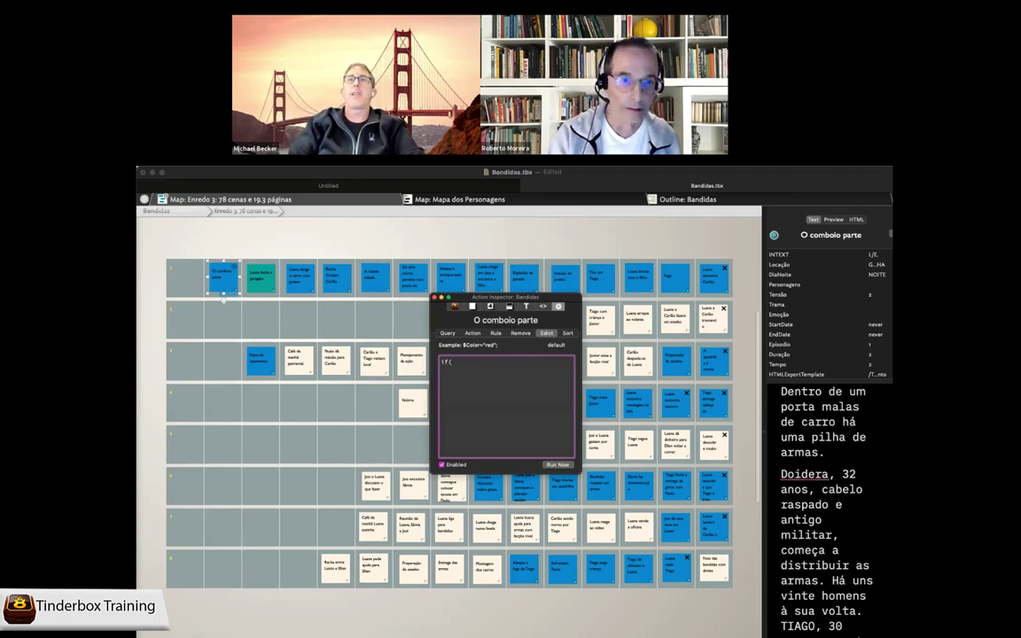
text($Flags)
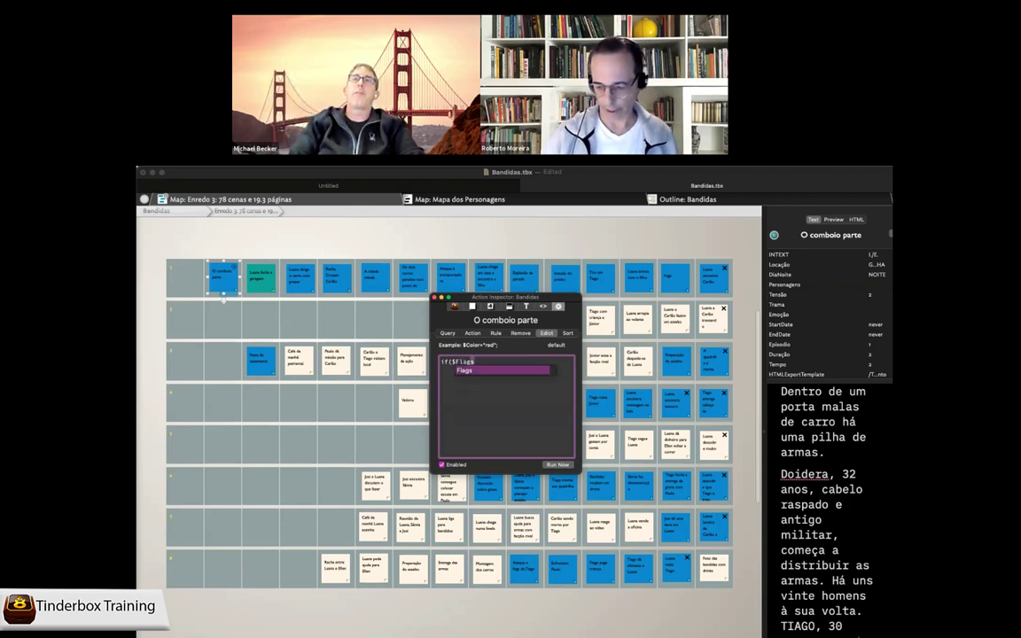
key(Return)
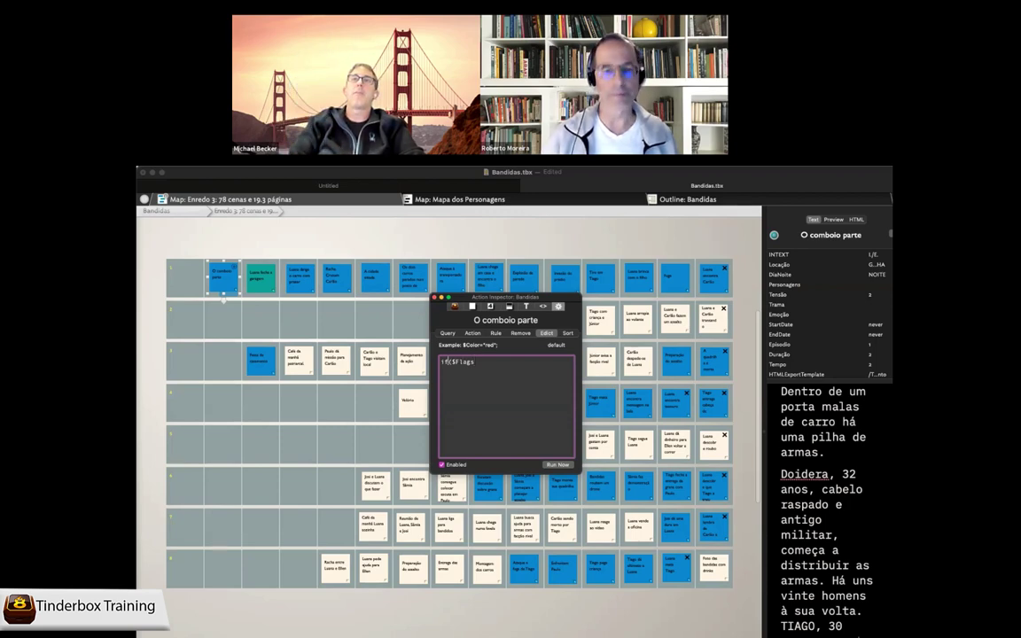
key(BackSpace)
key(BackSpace)
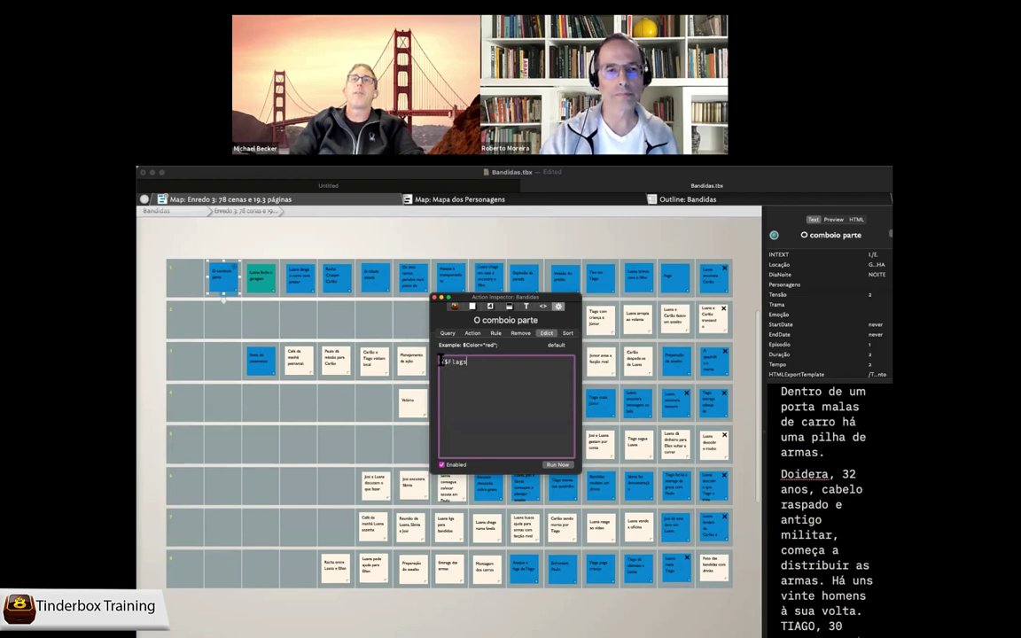
Remove the parenthesis and append =$Tensão to $Flags, accepting Tensão from autocomplete
key(BackSpace)
click(483, 365)
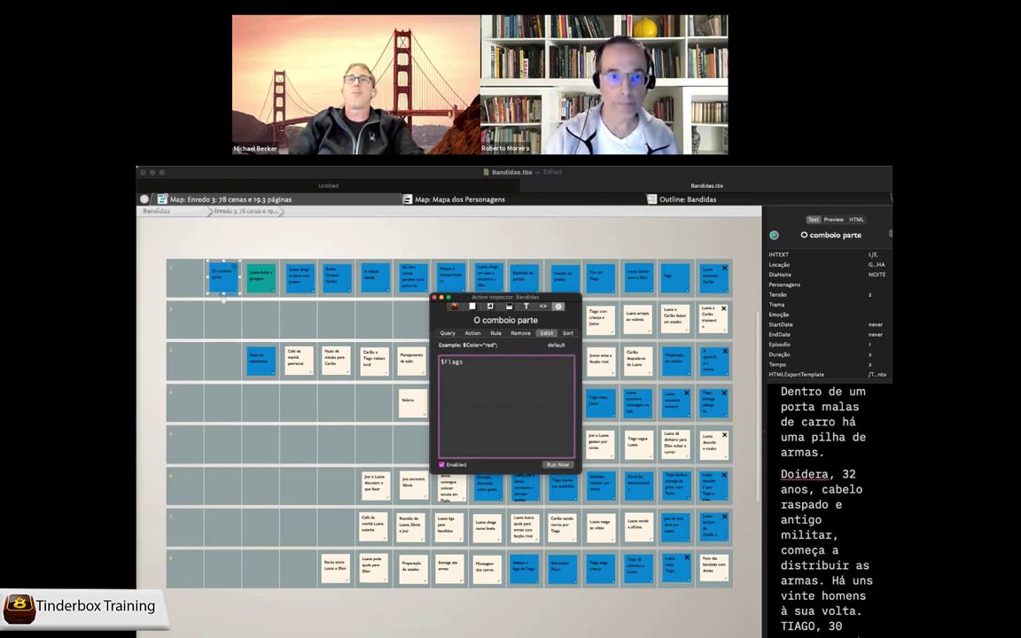
text(=)
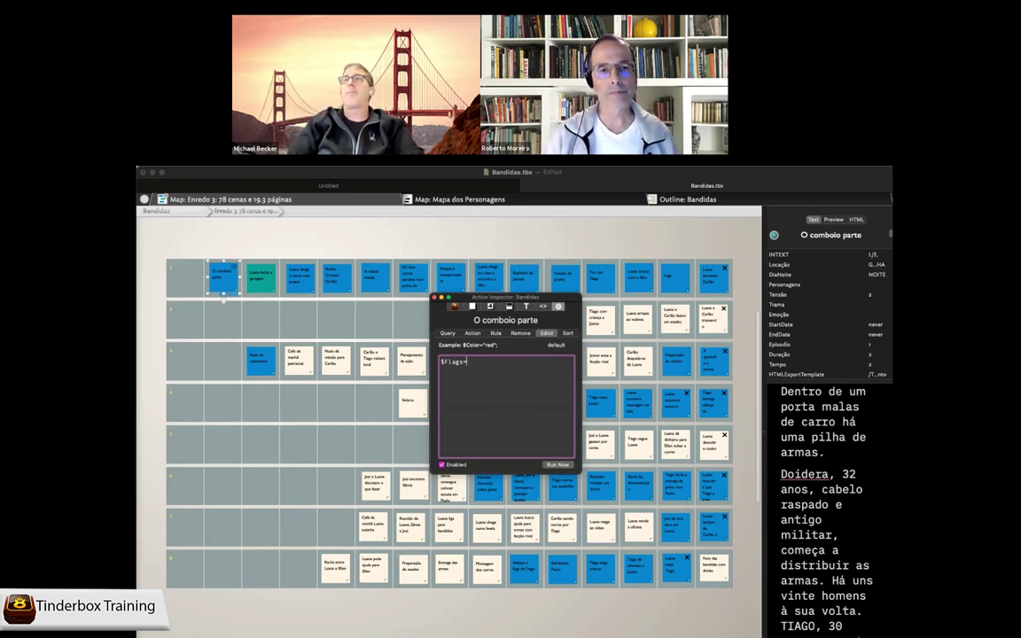
text(Te)
key(BackSpace)
key(BackSpace)
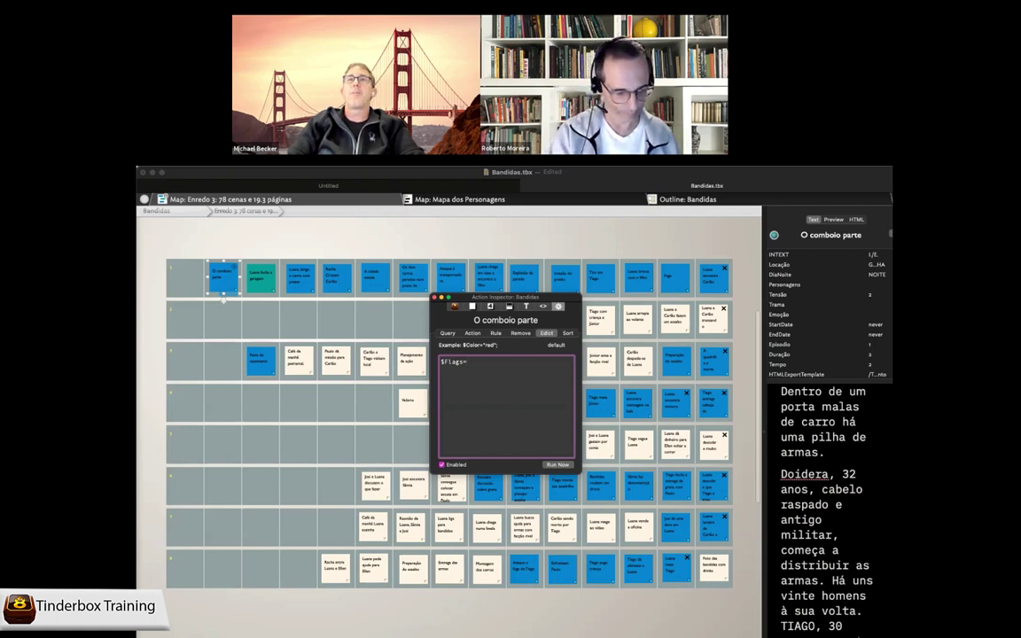
text($te)
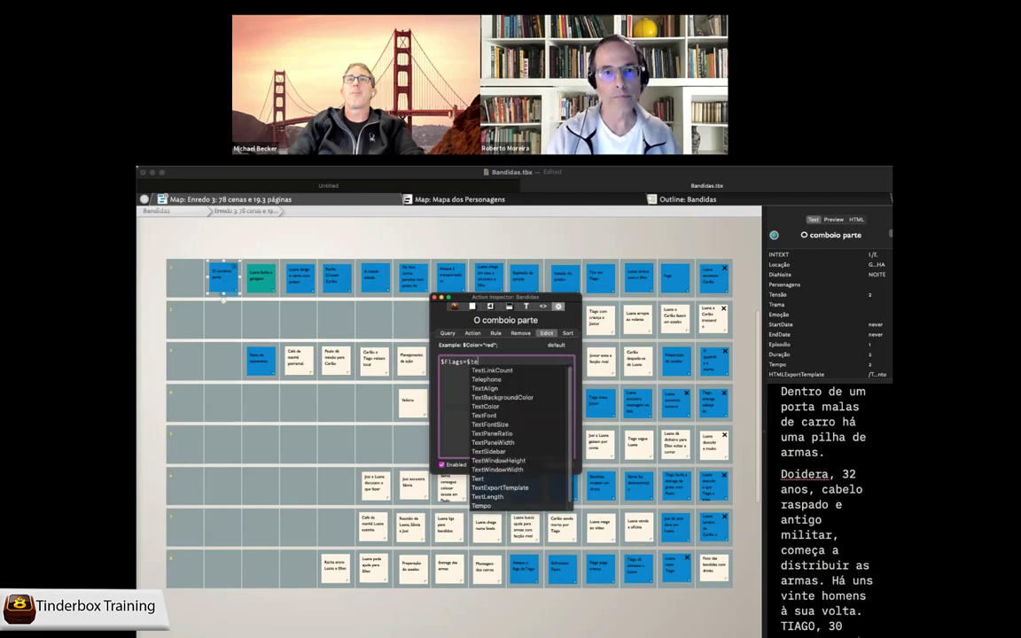
text(nsão)
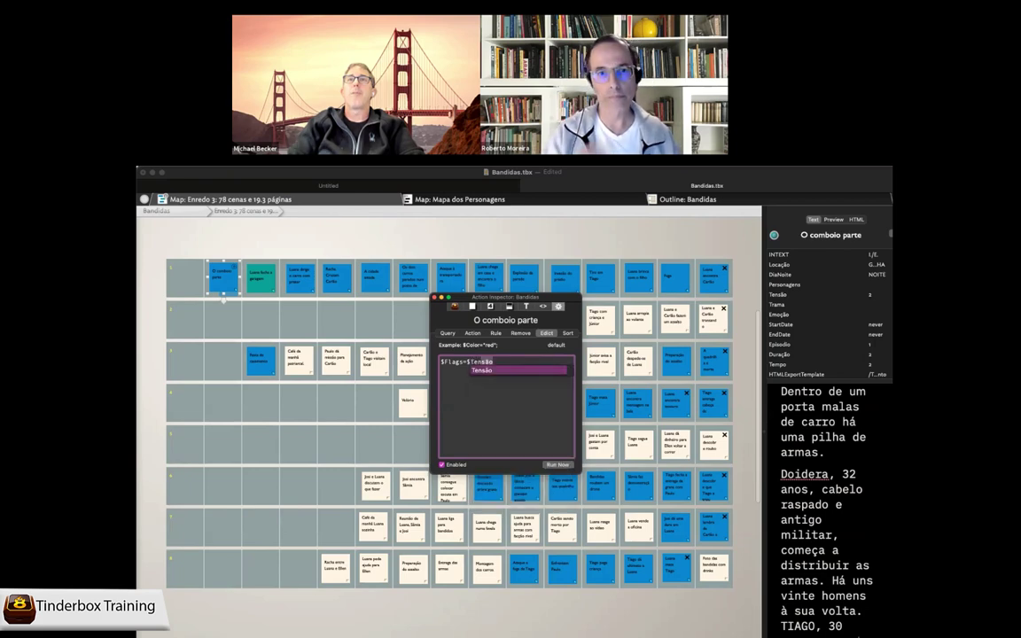
key(Return)
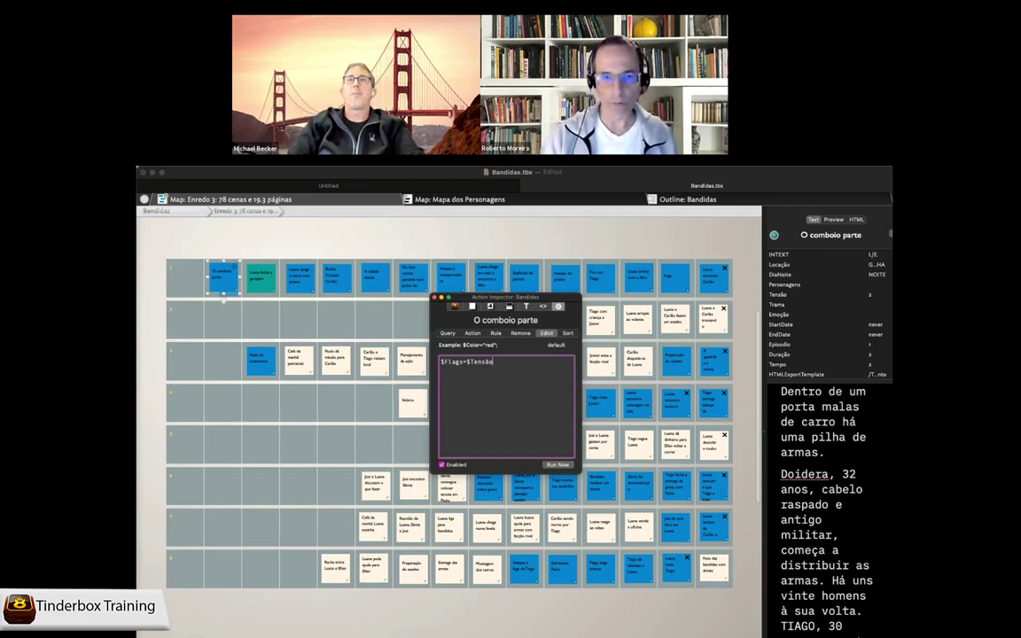
Delete stray backslashes and quote, end the edict with ';', and select the full edict
text(\\)
key(BackSpace)
key(BackSpace)
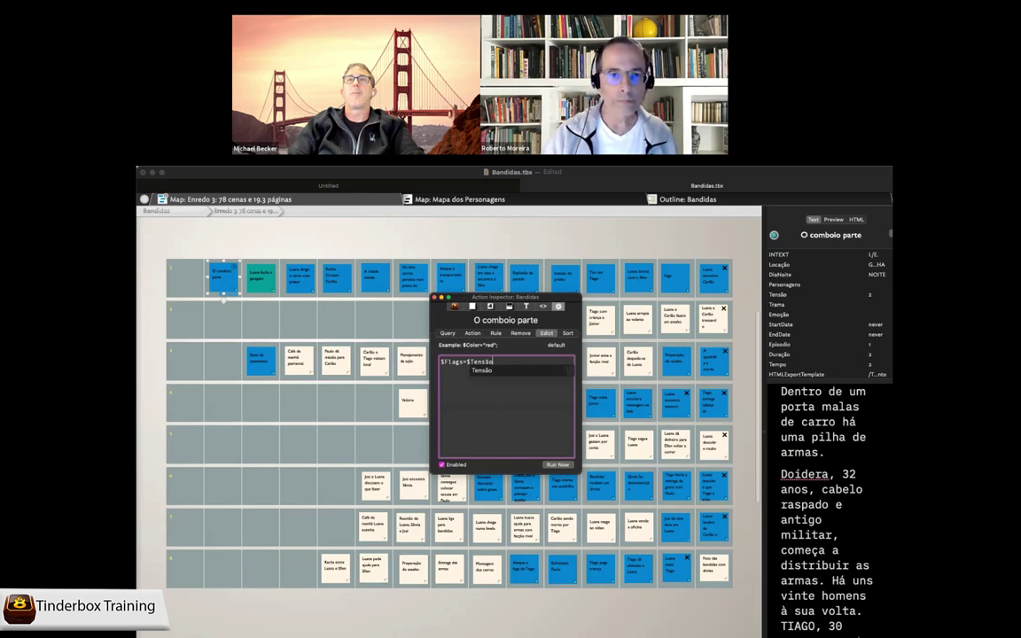
text(')
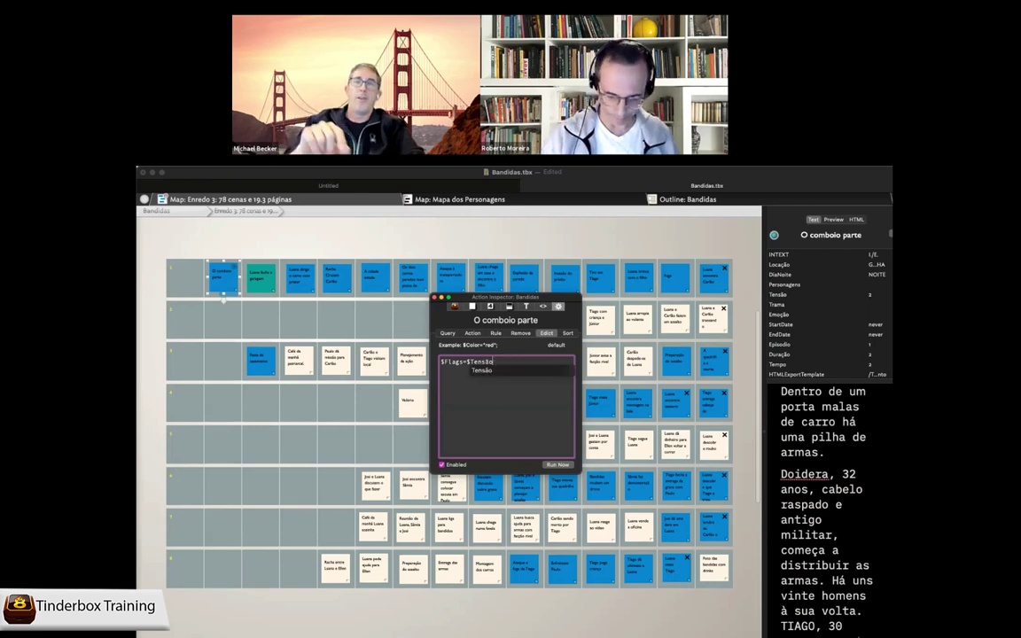
key(BackSpace)
text(;)
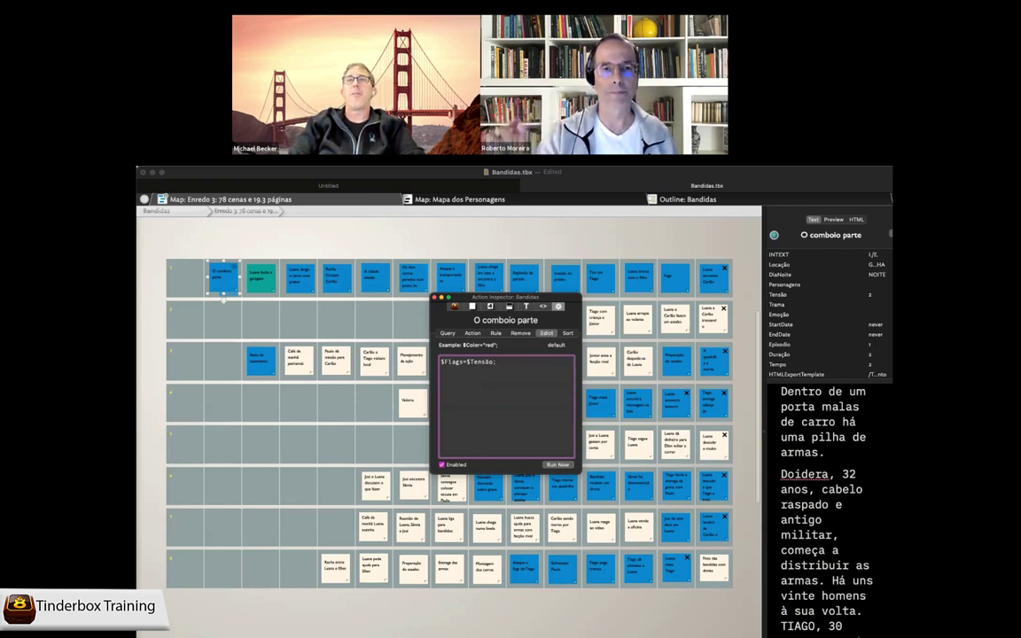
key(super+a)
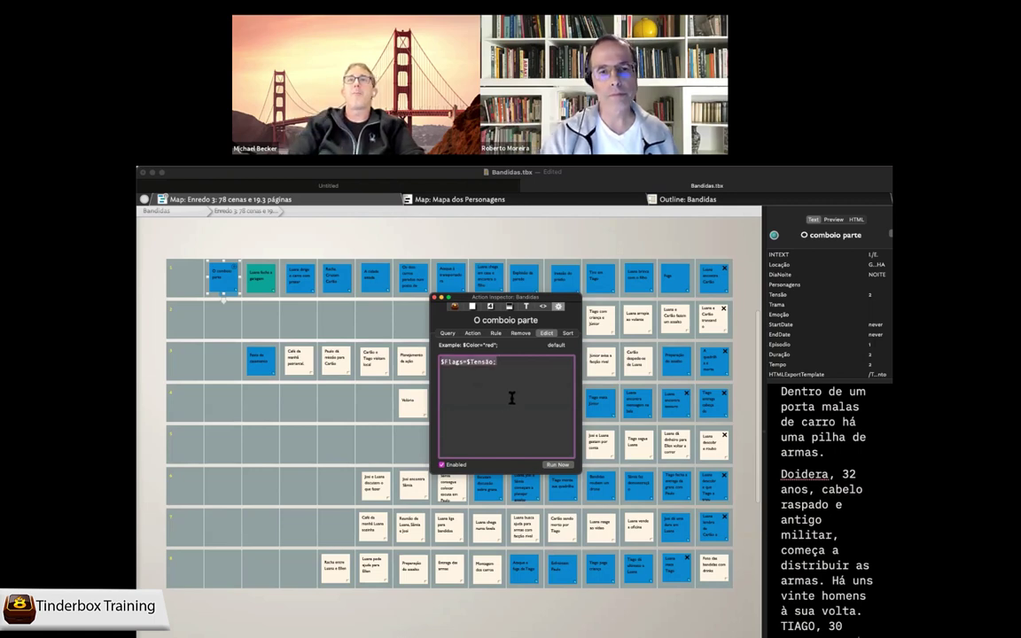
click(516, 362)
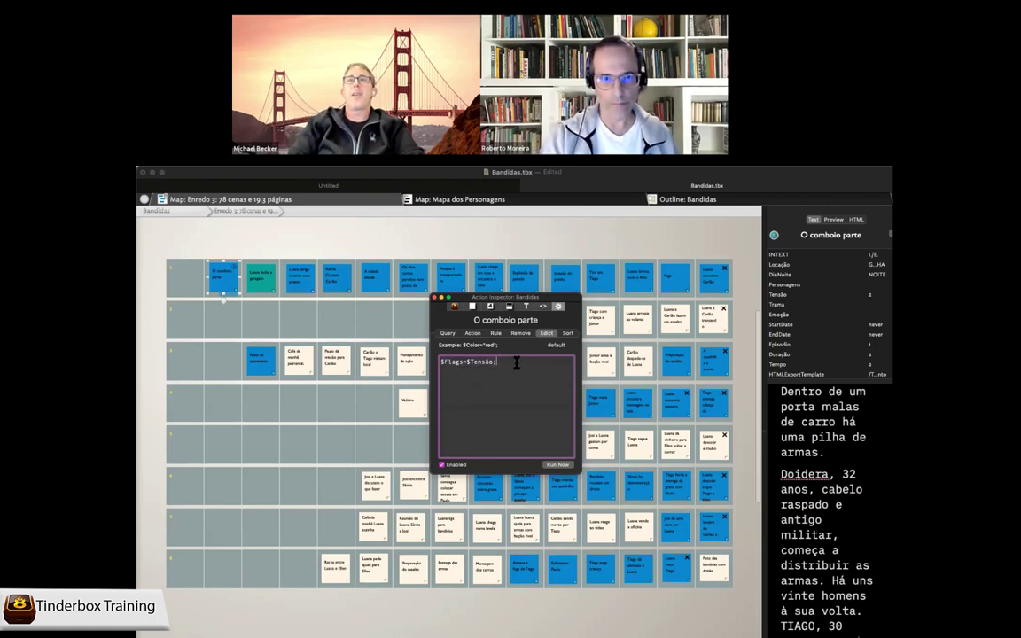
key(super+a)
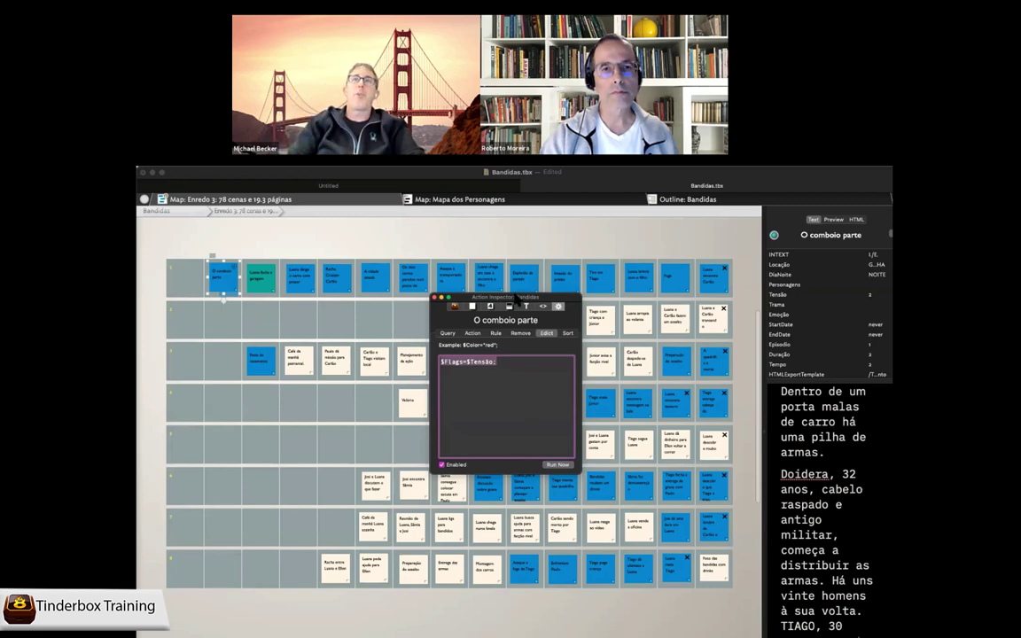
drag(541, 297, 845, 317)
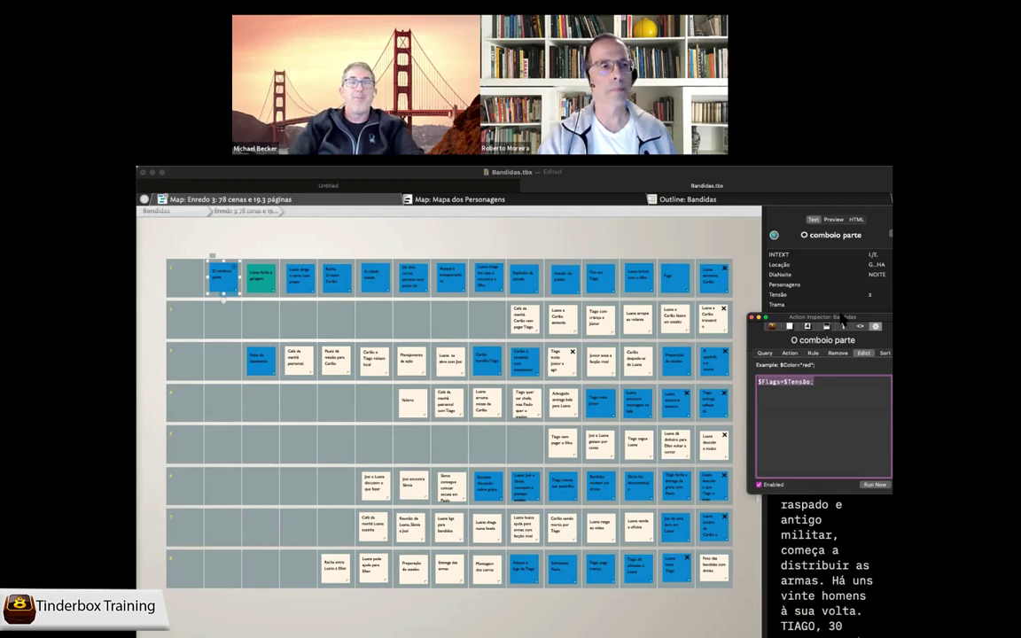
click(225, 278)
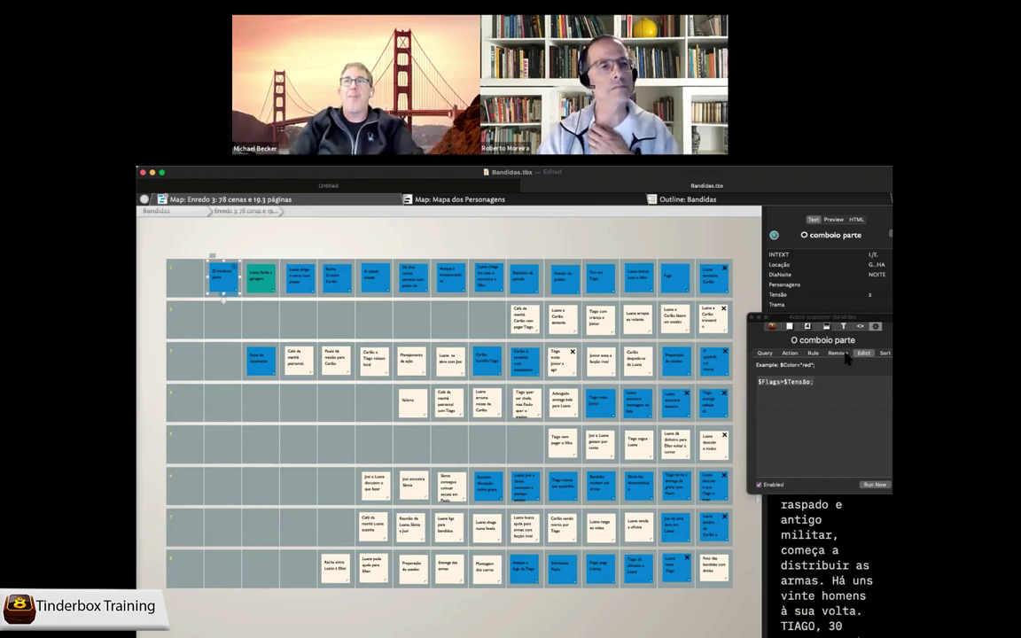
click(834, 379)
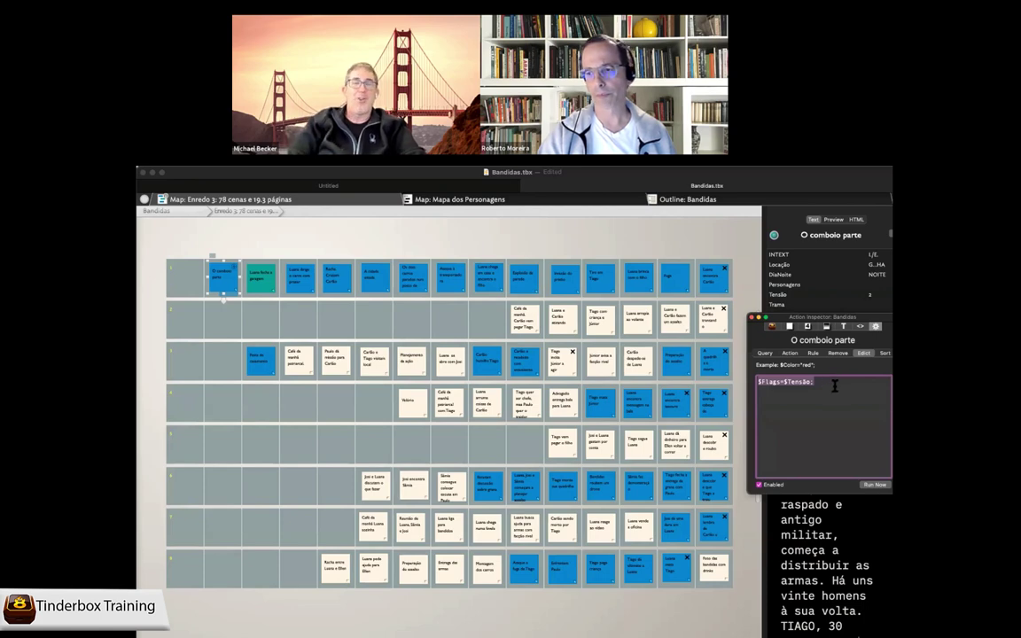
drag(828, 322, 615, 303)
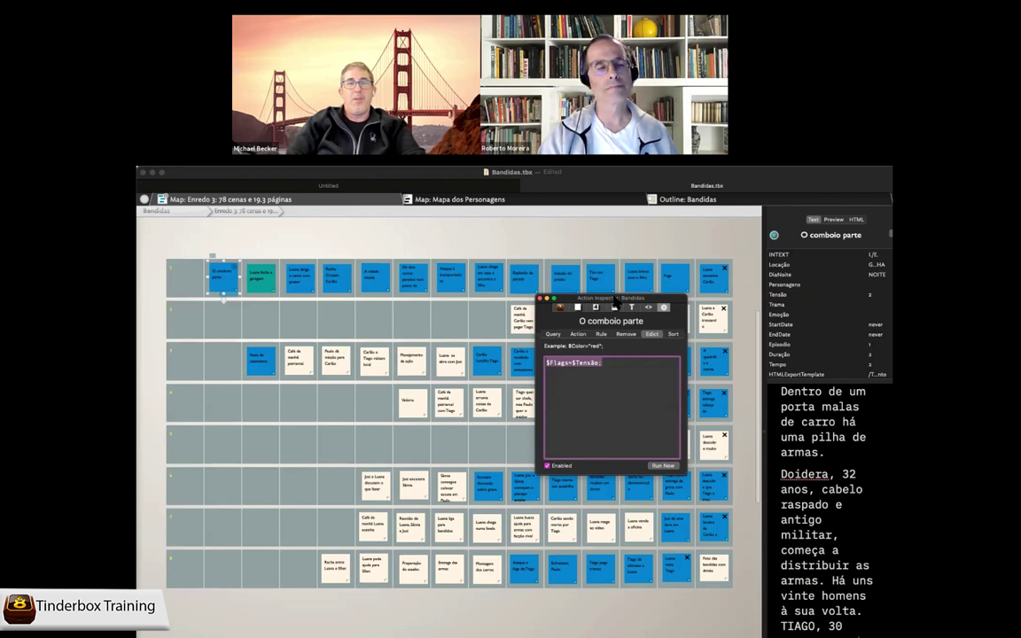
Deselect the edict and show O comboio parte's text as a rendered Preview
drag(577, 302, 575, 304)
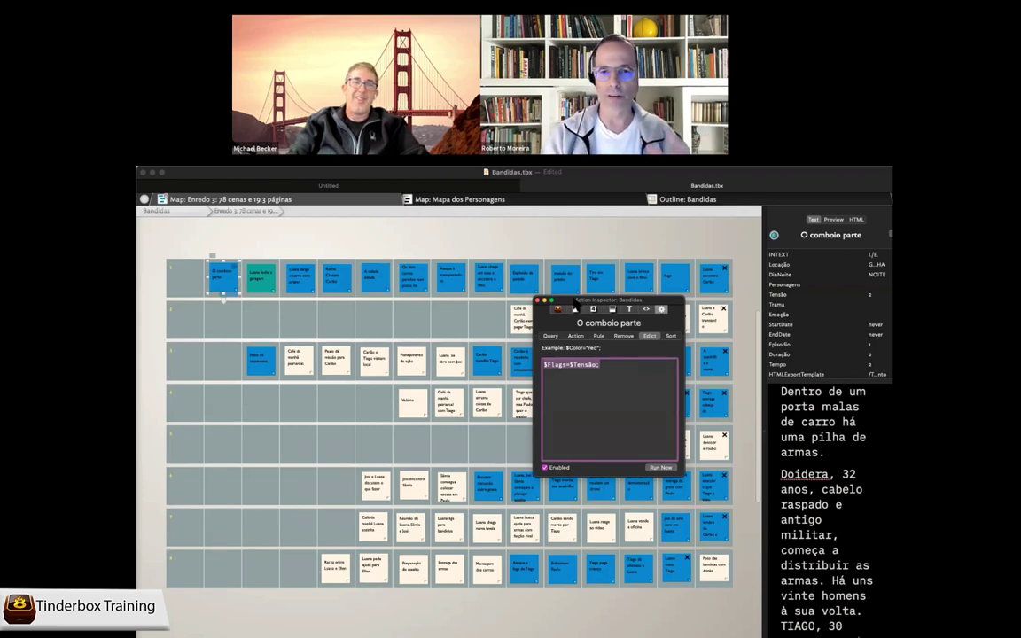
click(620, 367)
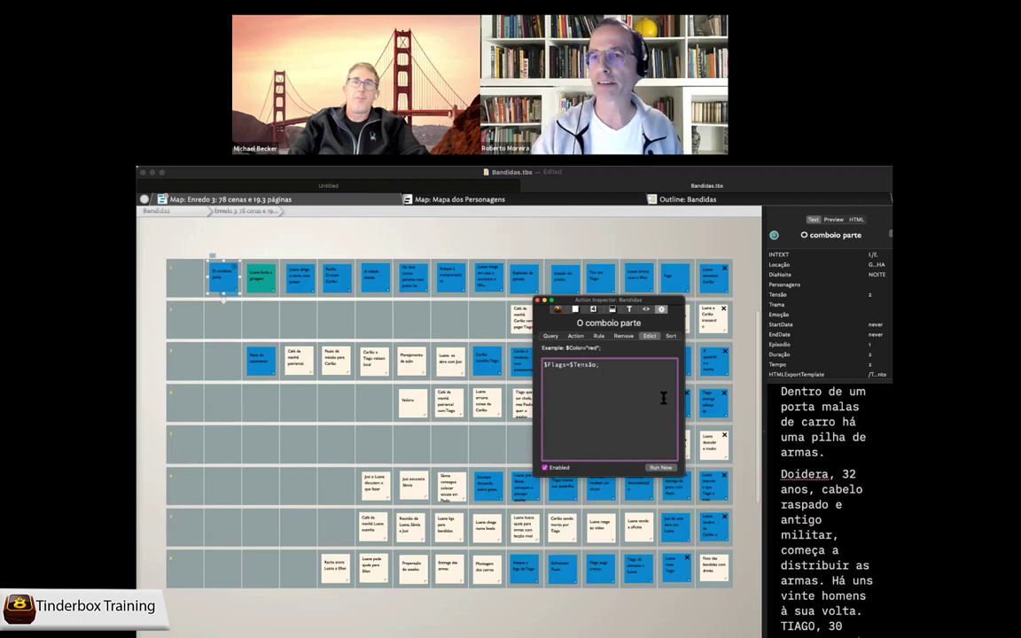
click(843, 220)
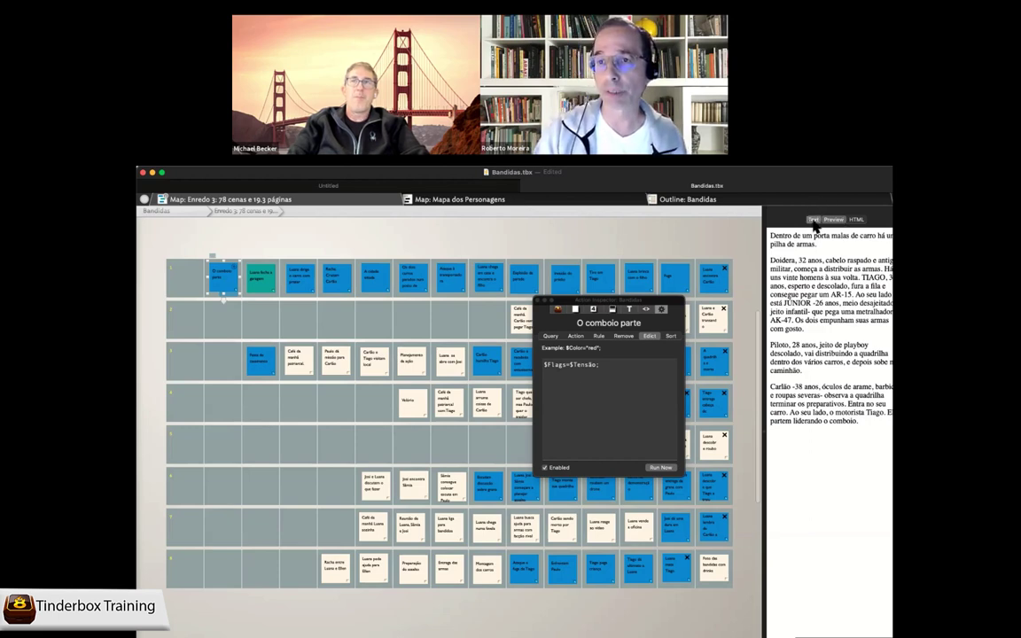
Switch the text pane back to editable Text with attributes and move the inspector up-left
click(814, 220)
click(834, 220)
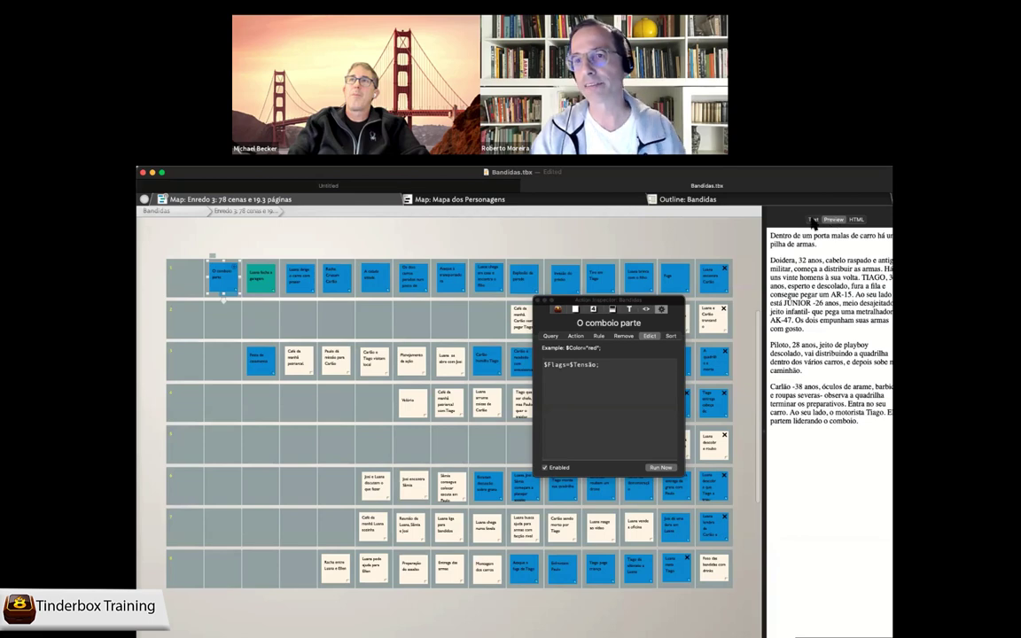
click(814, 219)
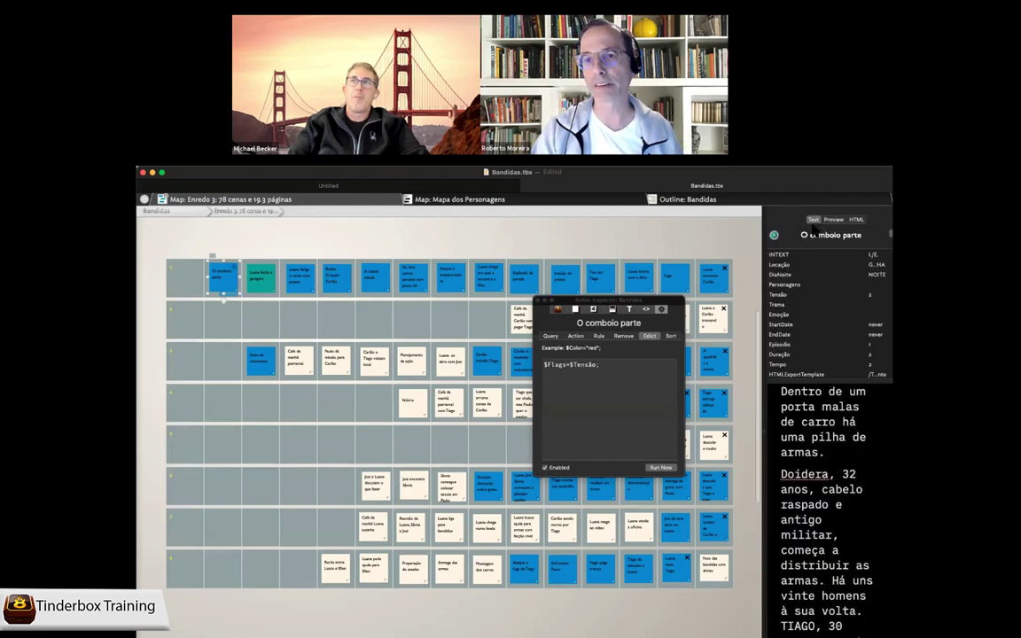
drag(578, 307, 543, 278)
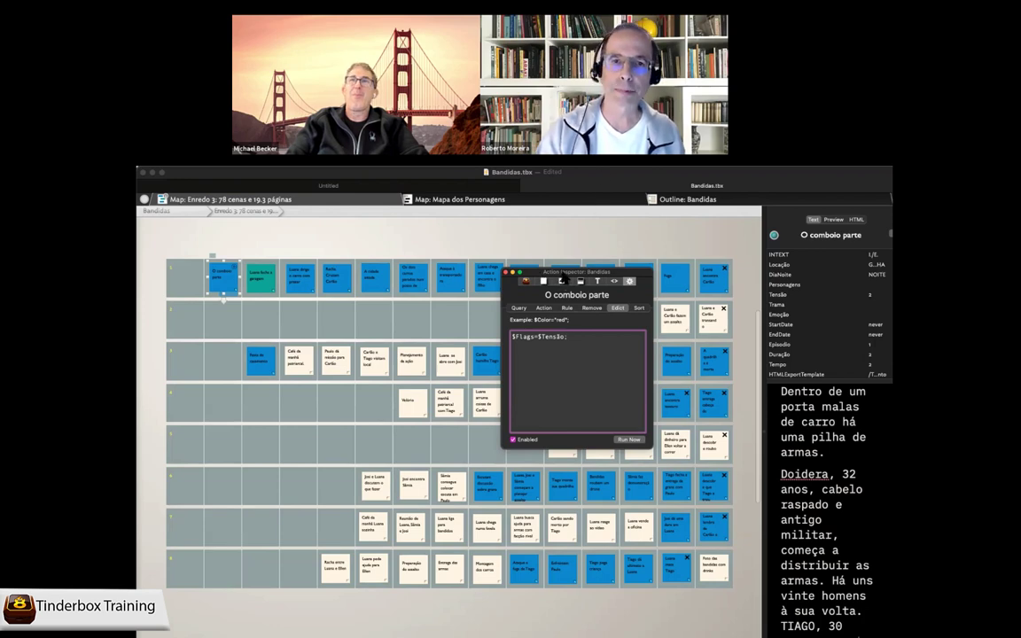
drag(565, 276, 561, 264)
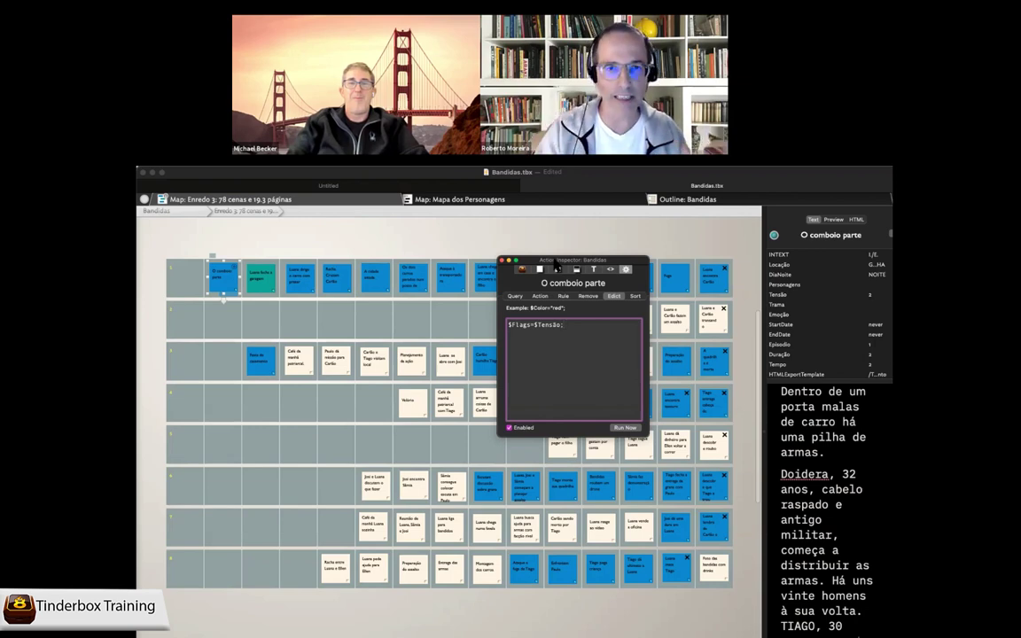
Close the Action Inspector to reveal the full Enredo 3 map
click(501, 259)
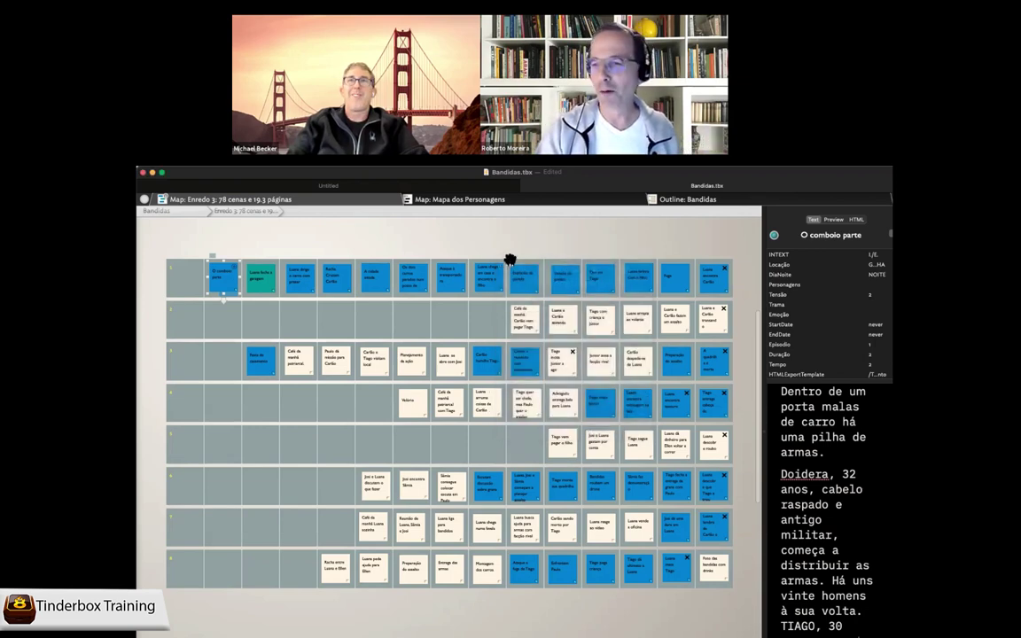